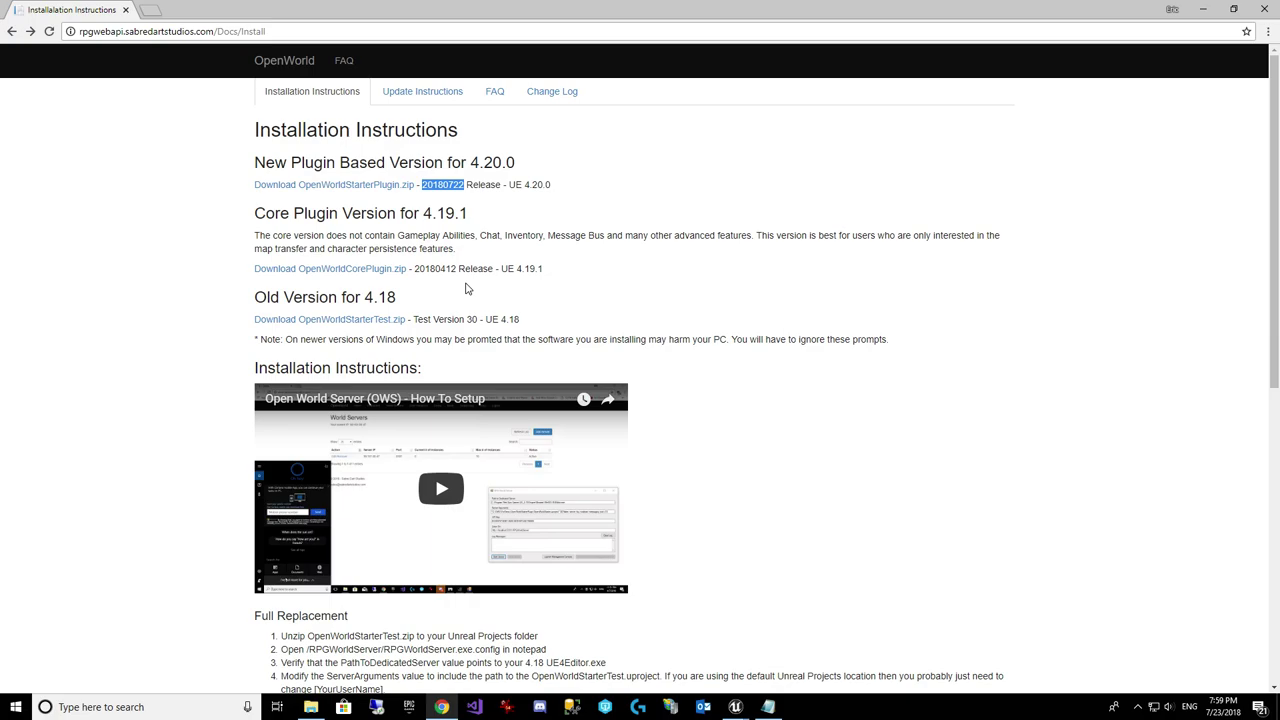
# Step: Deselect the highlighted 20180722 release date on the OpenWorld installation page
pyautogui.click(389, 218)
# Step: Copy the OWSPlugin folder from the Plugins folder inside OpenWorldStarterPlugin20180722.zip
pyautogui.click(311, 707)
pyautogui.click(325, 113)
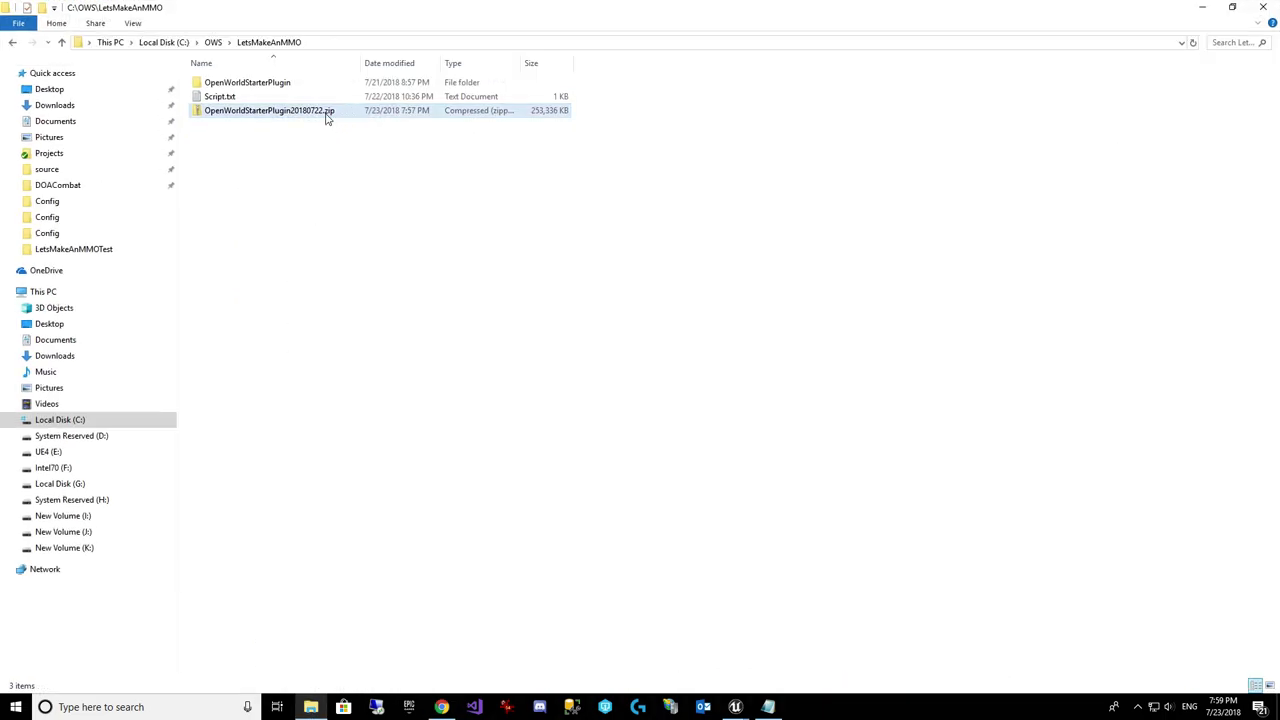
pyautogui.doubleClick(325, 115)
pyautogui.doubleClick(269, 84)
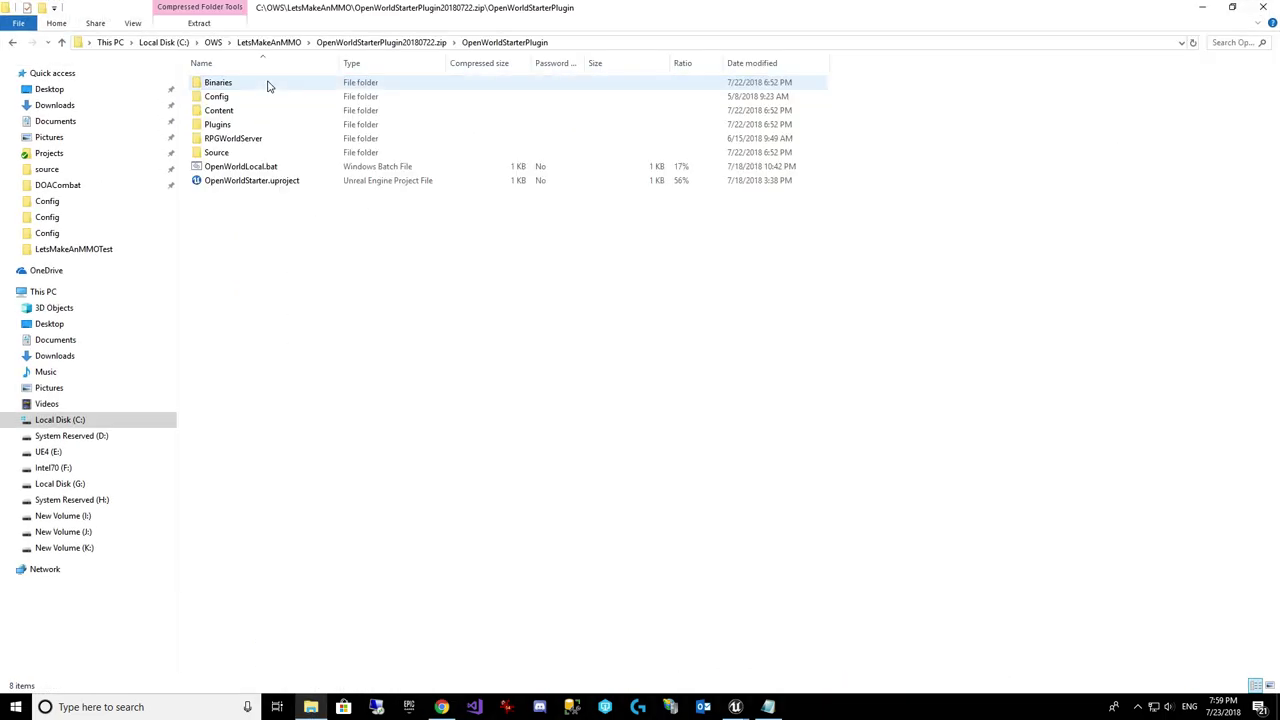
pyautogui.doubleClick(236, 125)
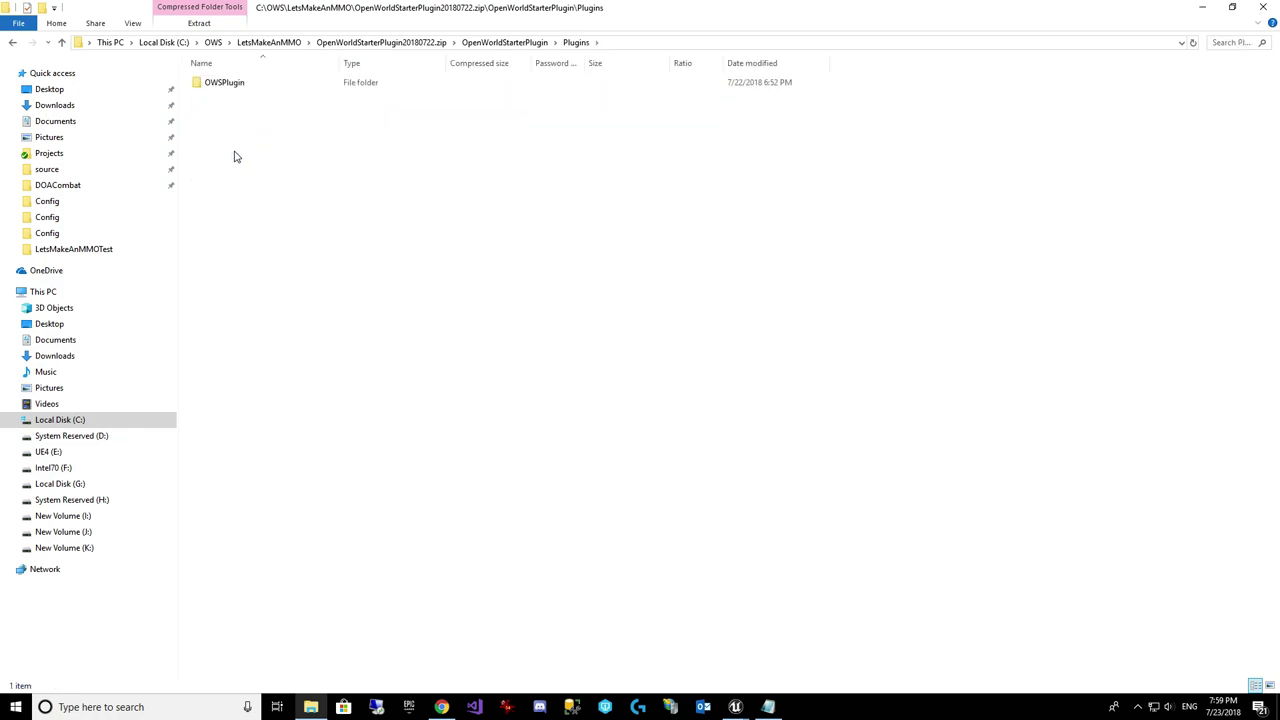
pyautogui.click(245, 84)
pyautogui.rightClick(236, 87)
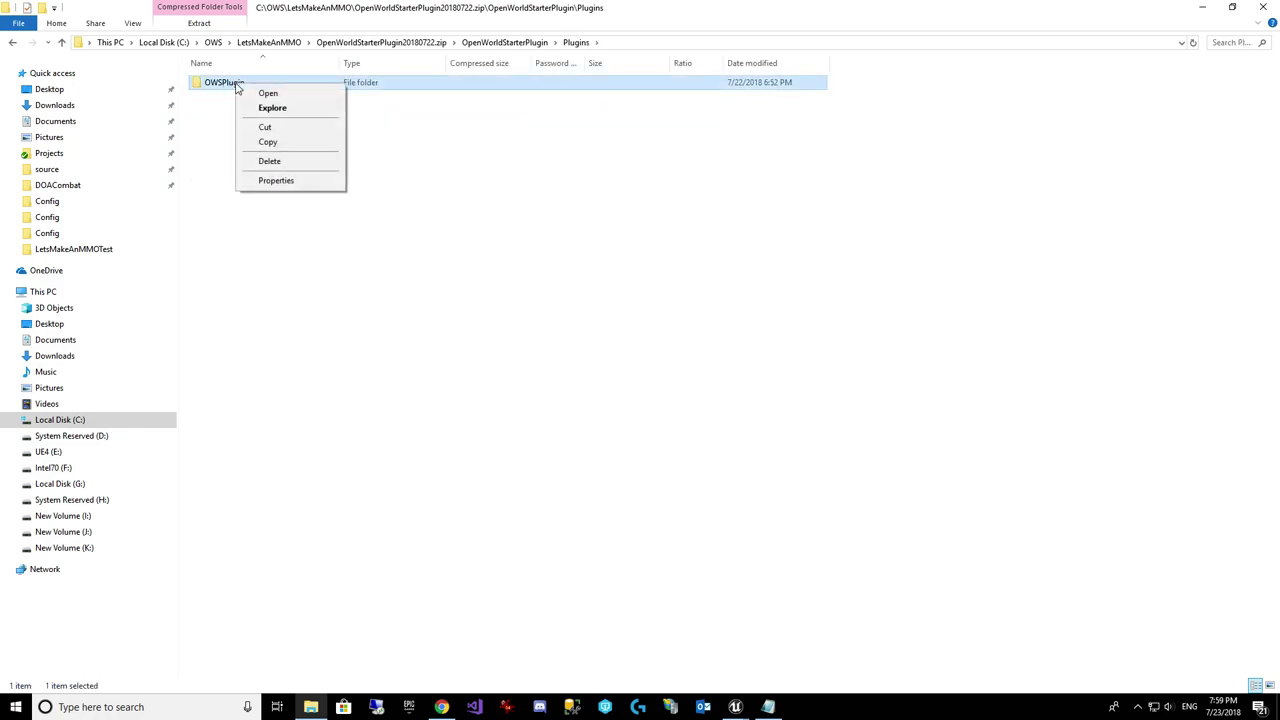
pyautogui.click(265, 142)
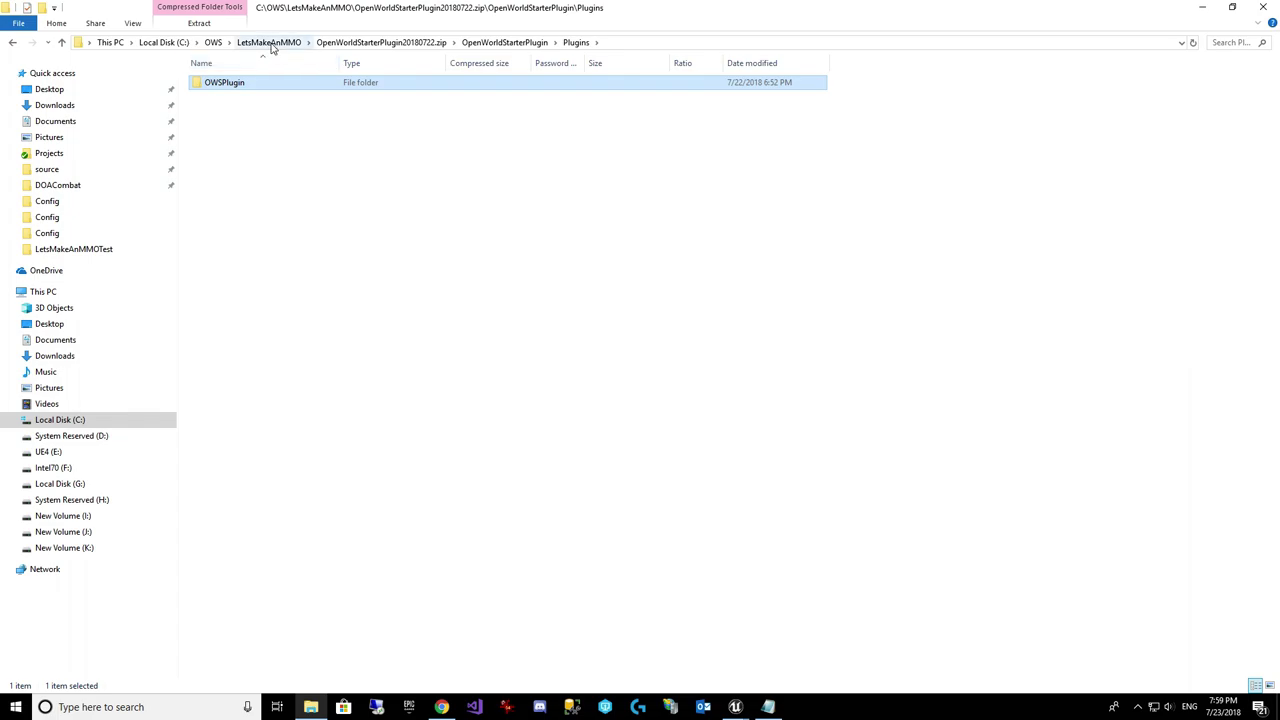
# Step: Paste OWSPlugin into the OpenWorldStarterPlugin project's Plugins folder, replacing the existing files
pyautogui.click(269, 43)
pyautogui.doubleClick(290, 84)
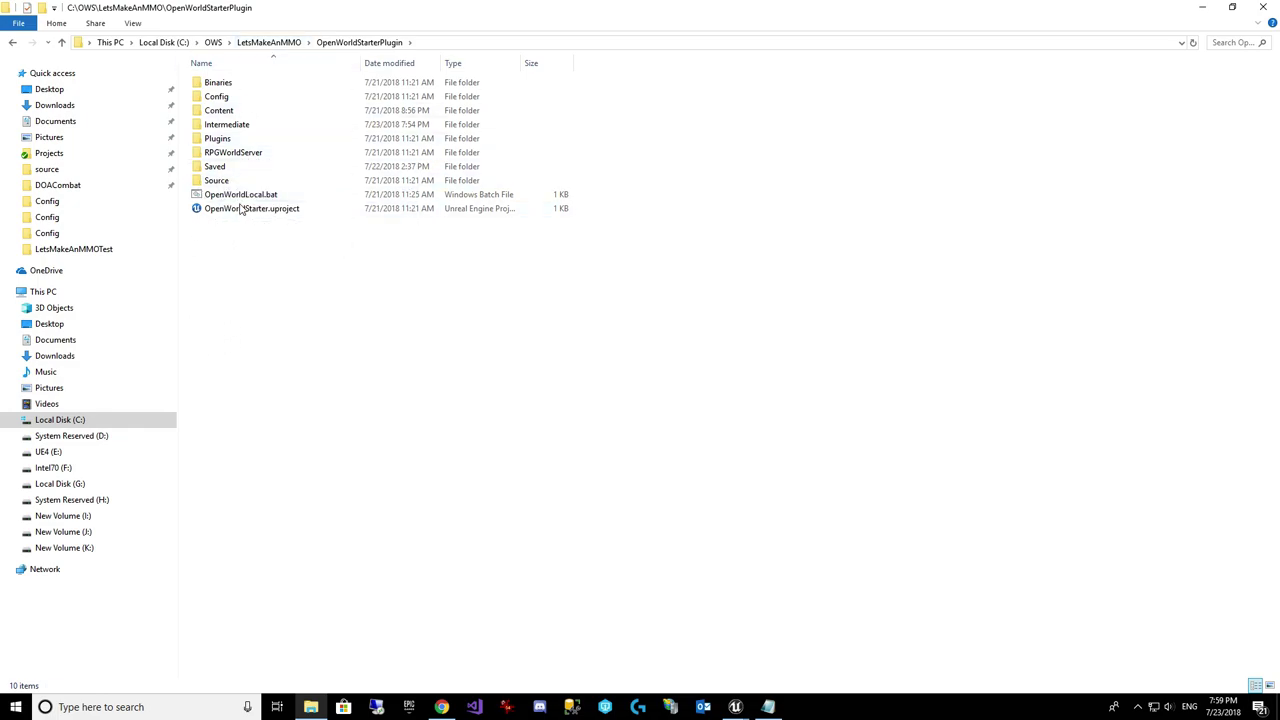
pyautogui.doubleClick(239, 142)
pyautogui.rightClick(241, 188)
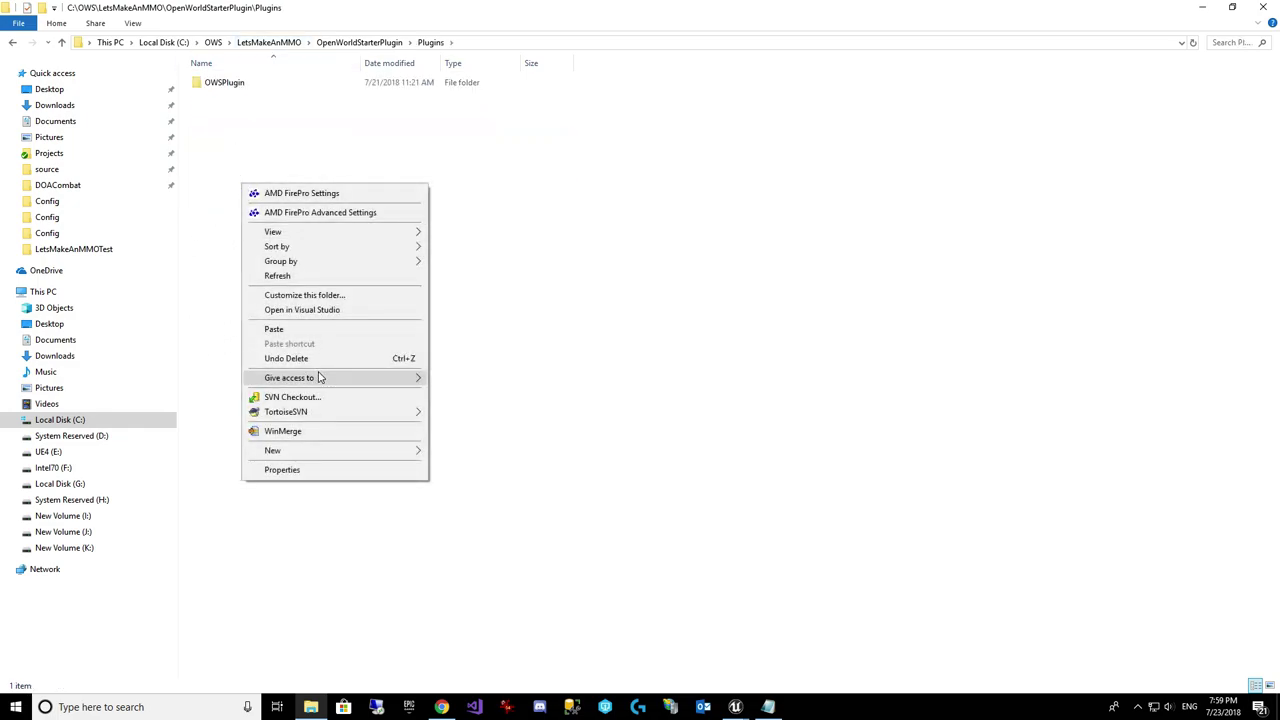
pyautogui.click(309, 334)
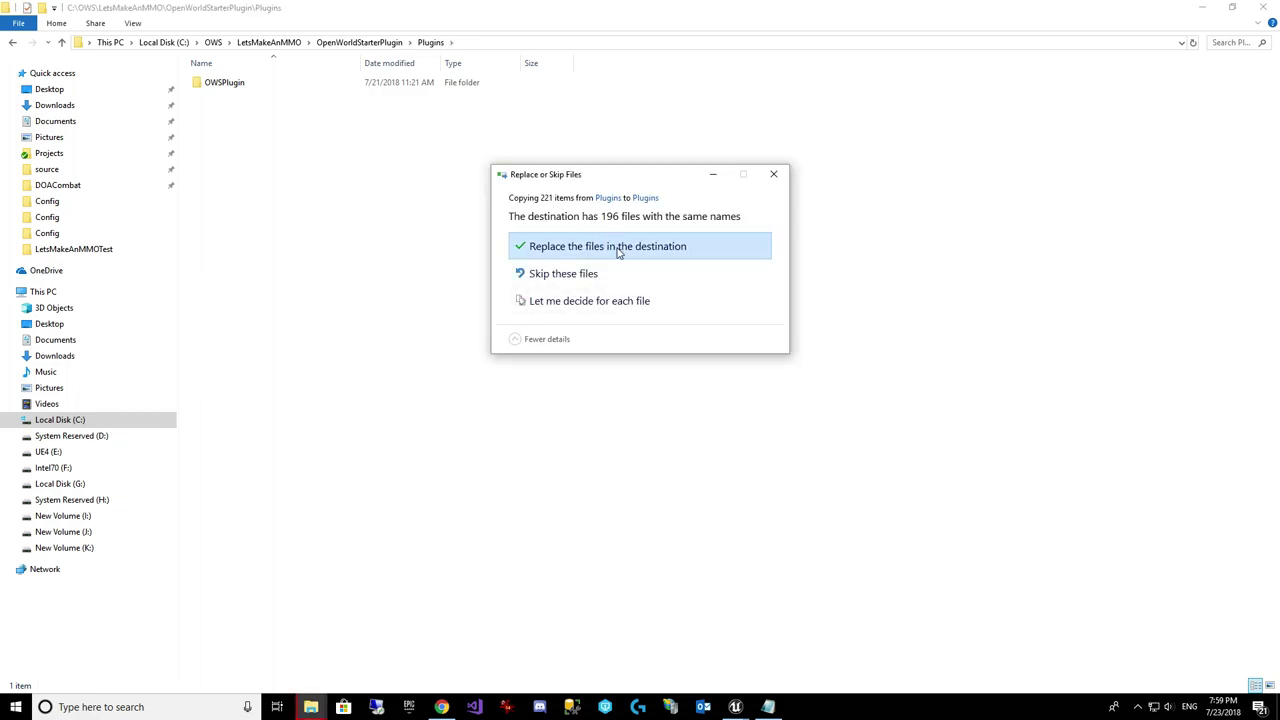
pyautogui.click(620, 257)
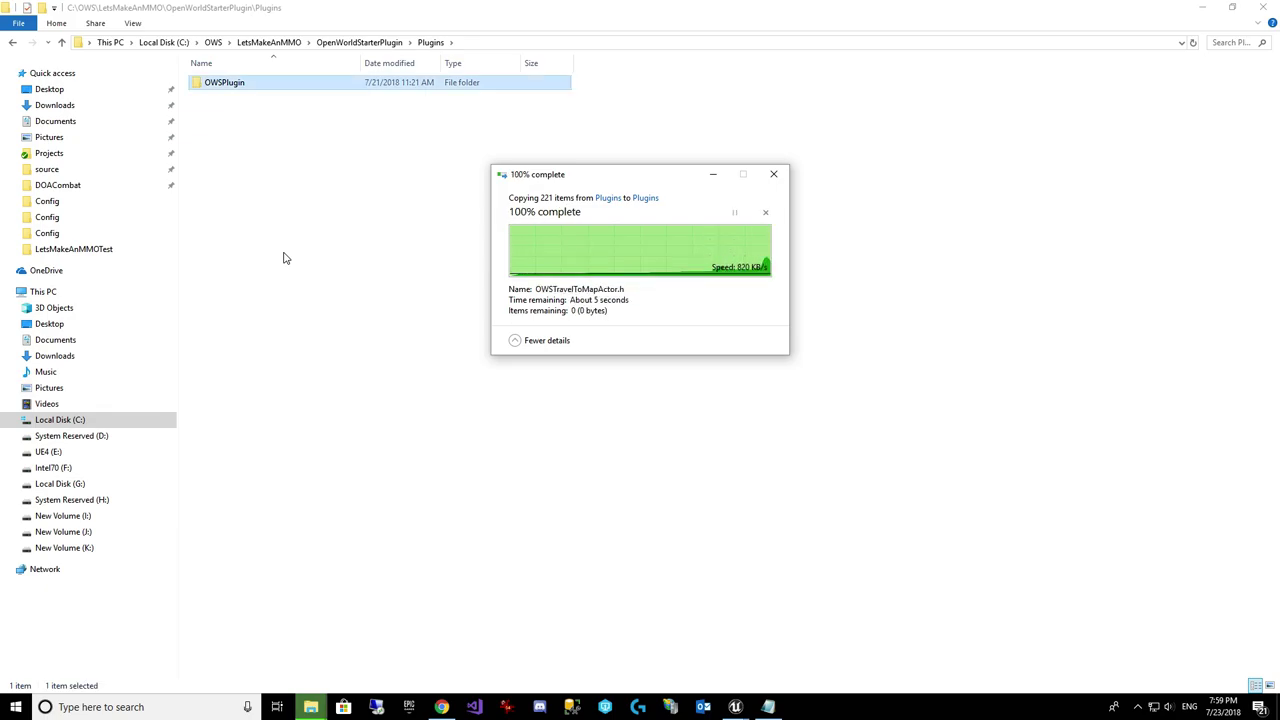
pyautogui.click(370, 42)
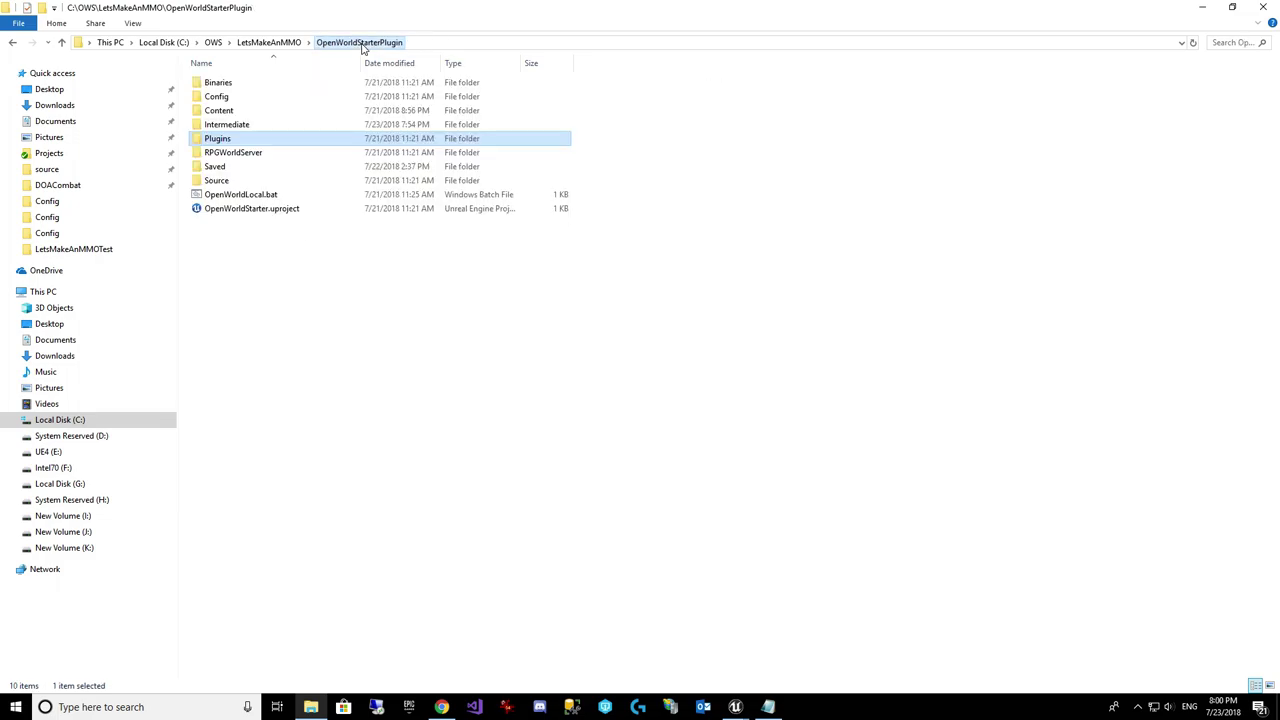
pyautogui.click(373, 318)
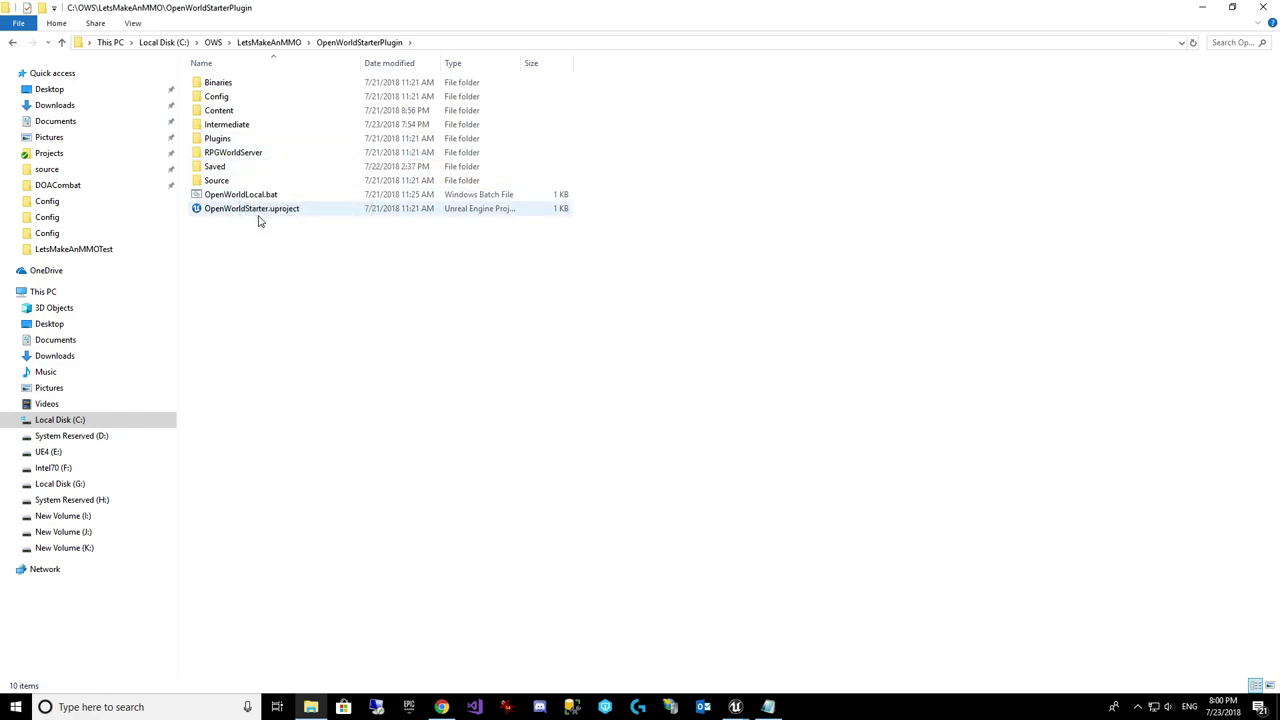
# Step: Launch OpenWorldStarter.uproject and select ThirdPersonCharacter in ThirdPersonBP > Blueprints
pyautogui.doubleClick(258, 210)
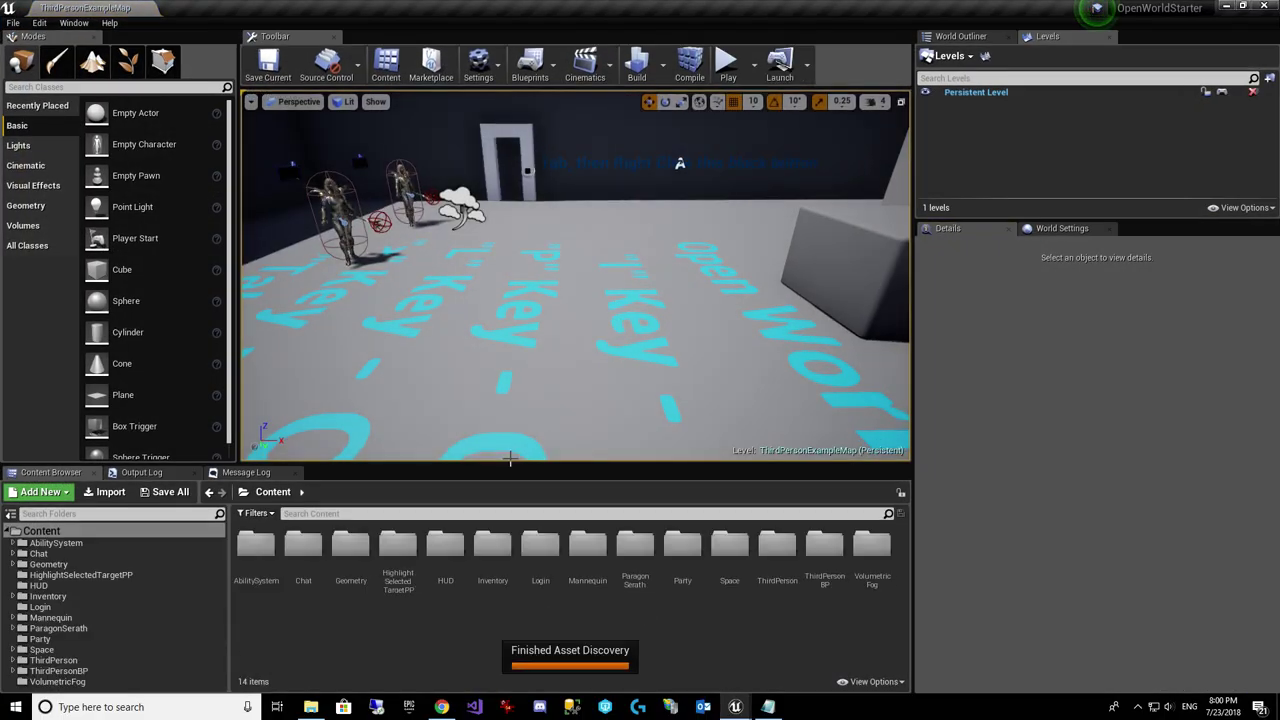
pyautogui.click(89, 671)
pyautogui.doubleClick(89, 670)
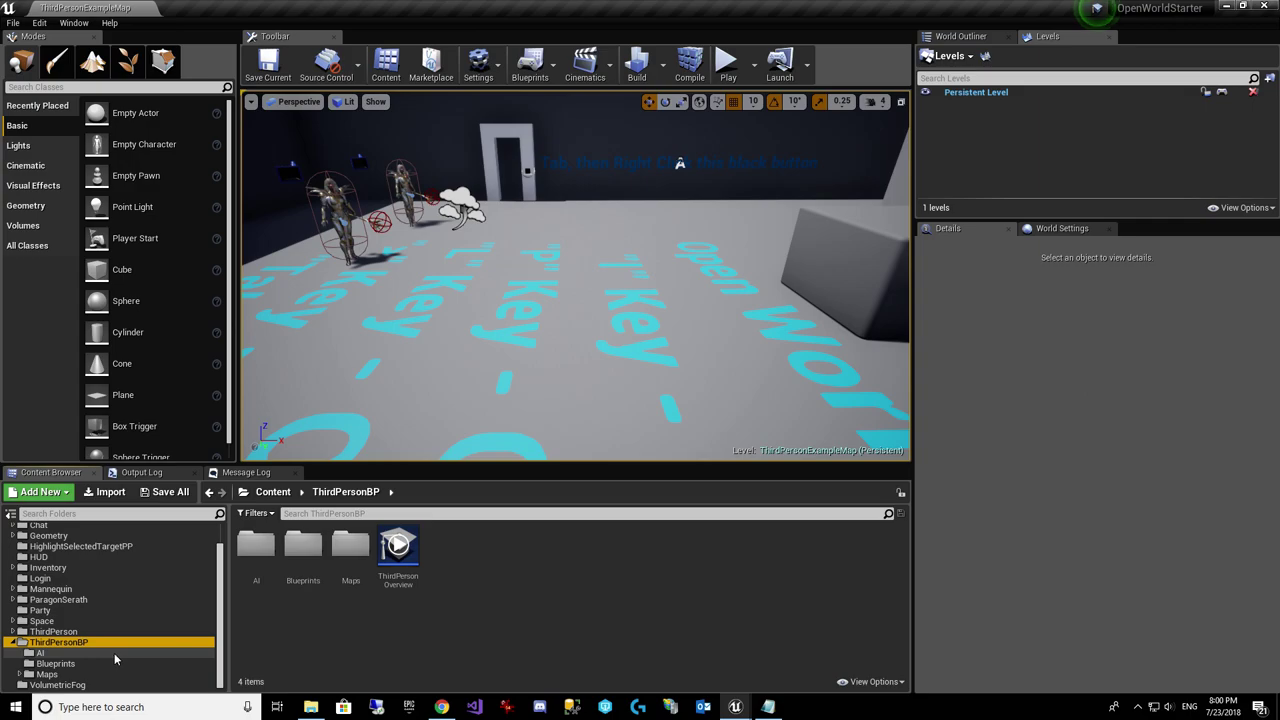
pyautogui.click(87, 665)
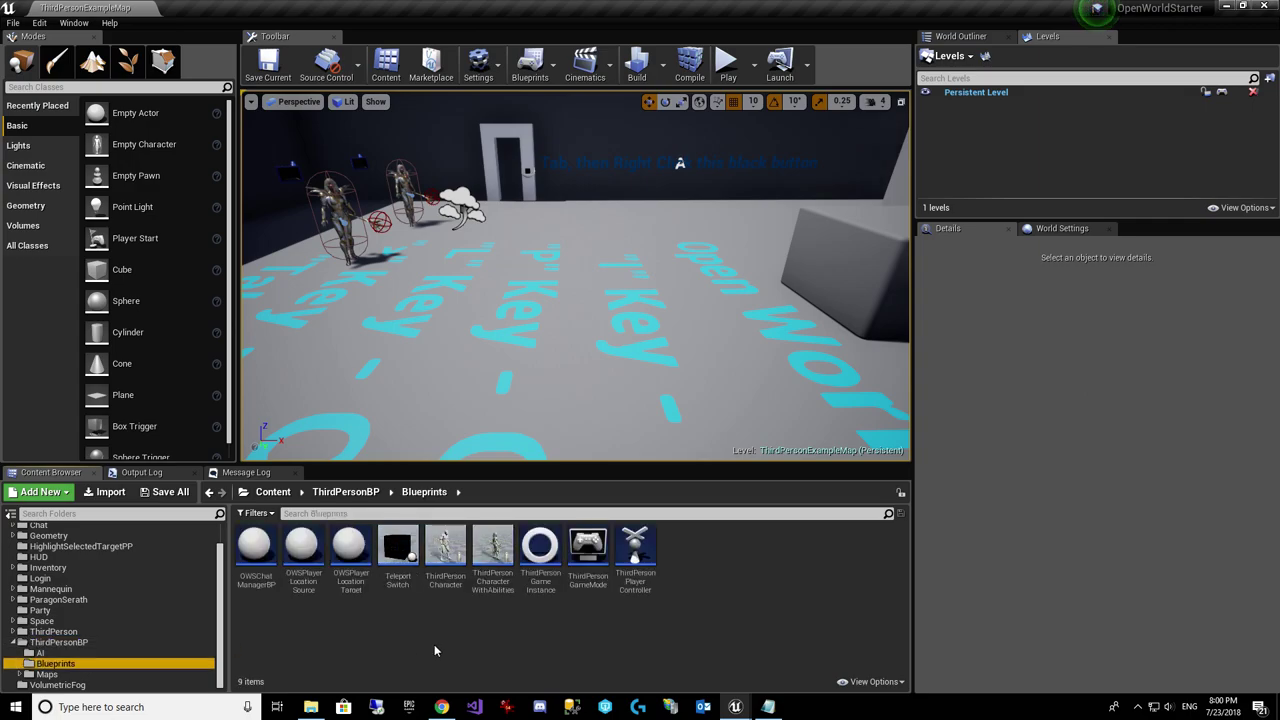
pyautogui.click(440, 552)
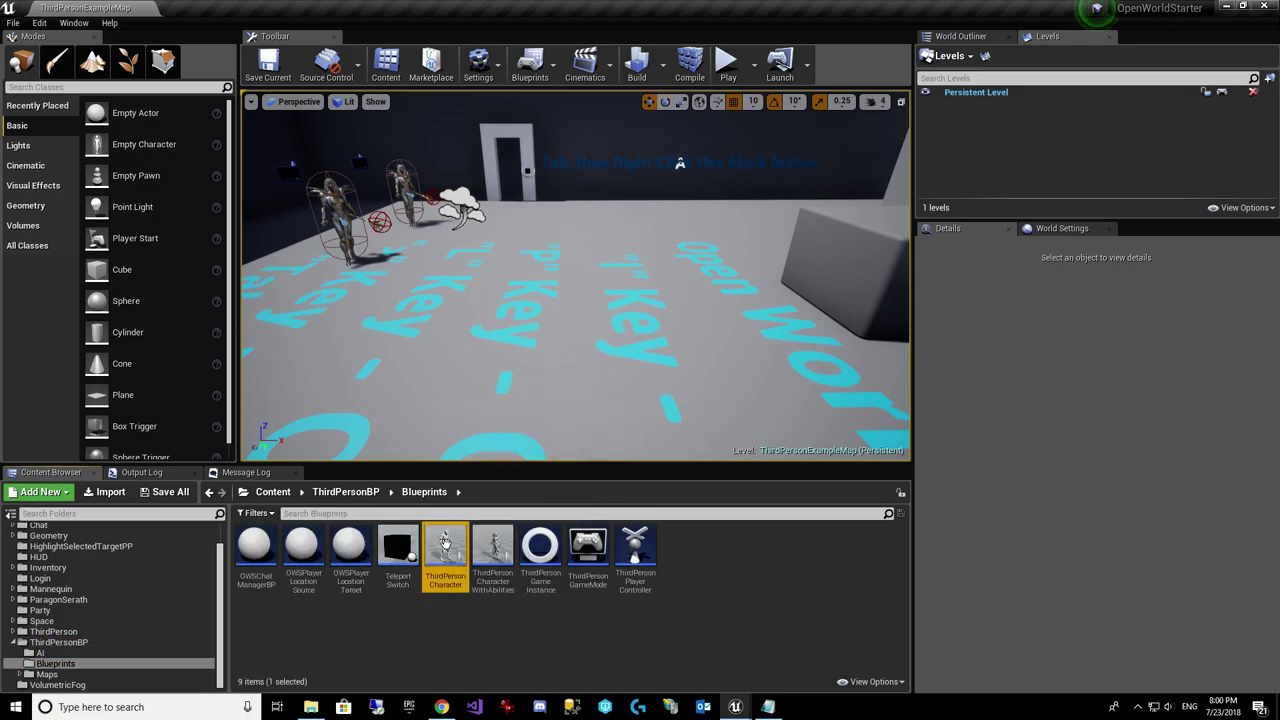
# Step: In ThirdPersonCharacter, replace the broken Update Character Stats node with Update Character Stats Base
pyautogui.doubleClick(442, 558)
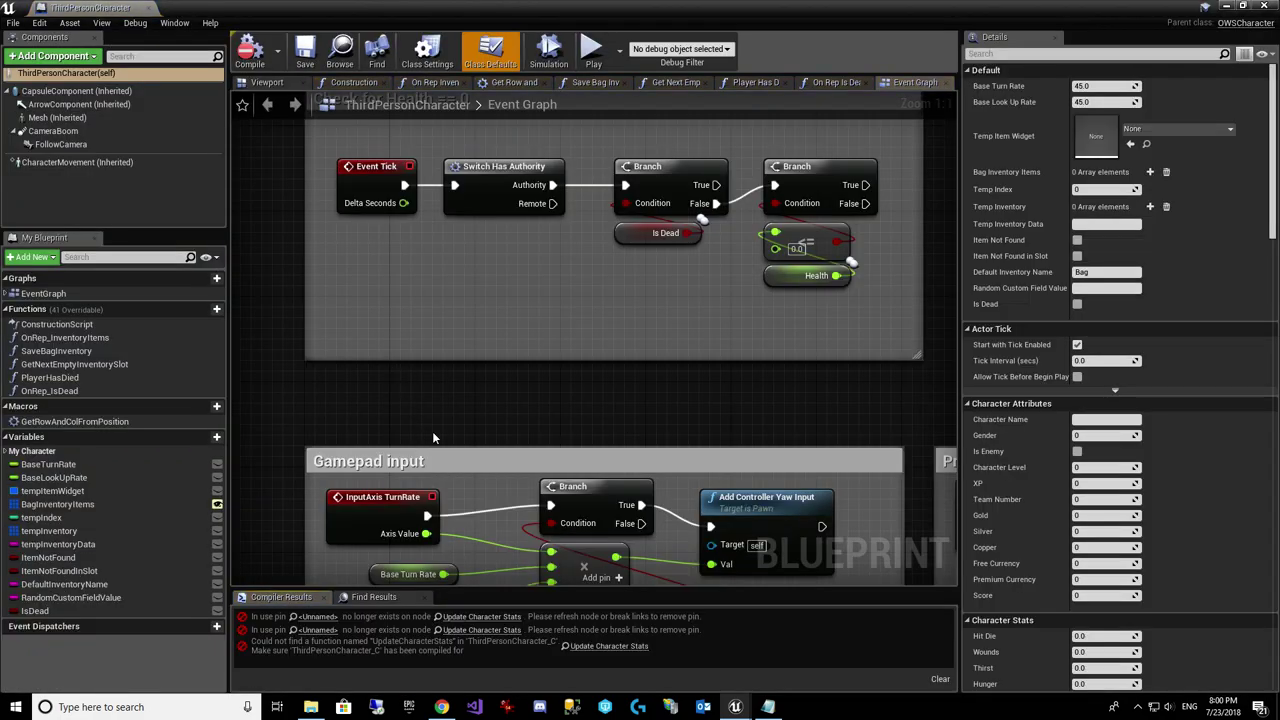
pyautogui.click(485, 617)
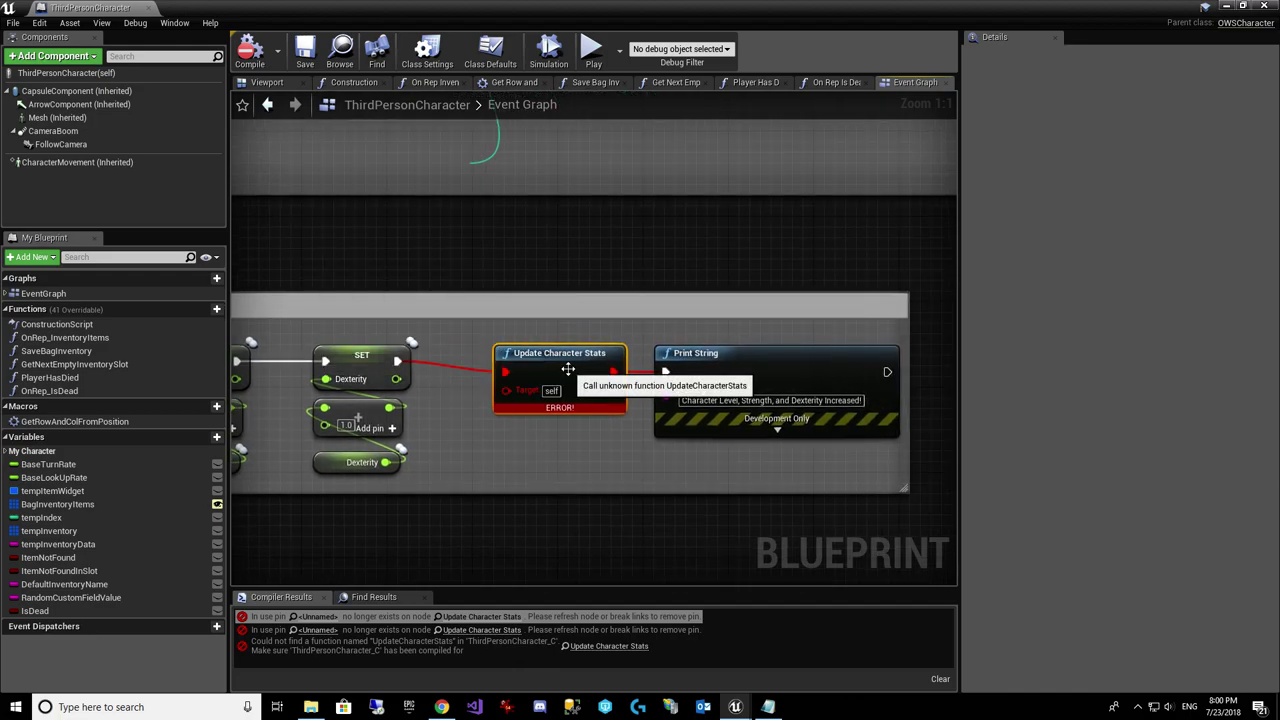
pyautogui.press('Delete')
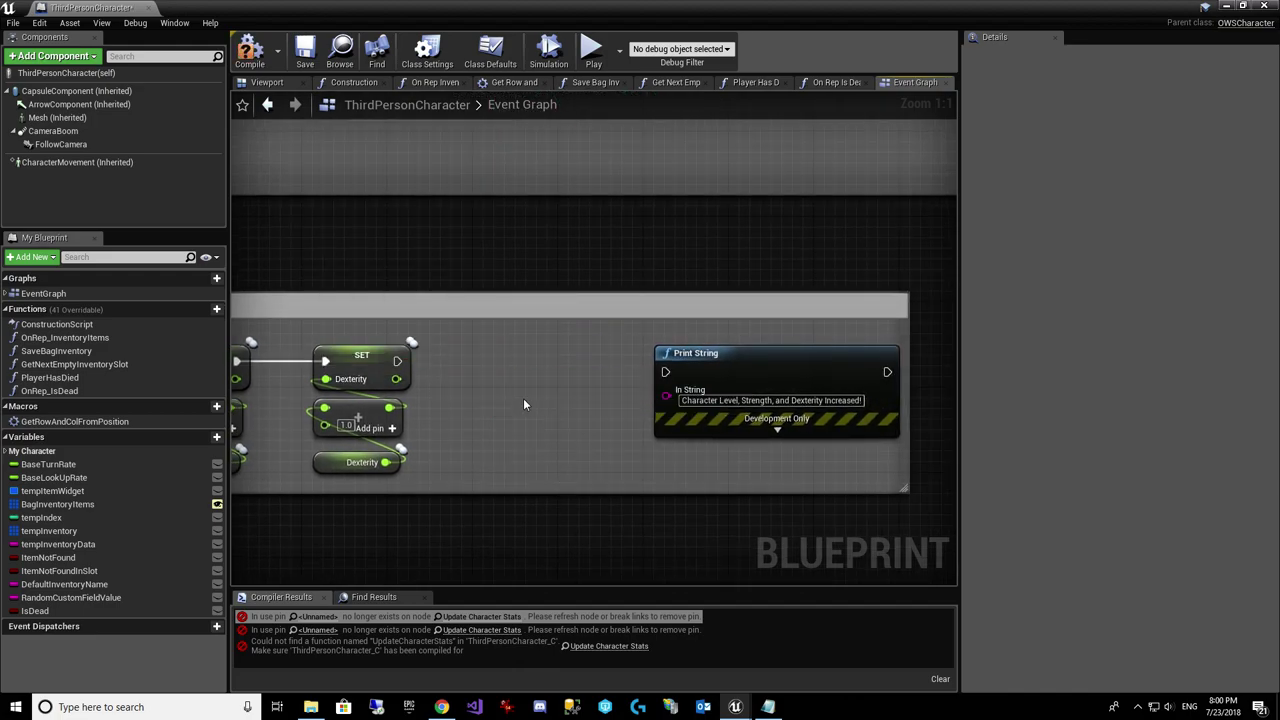
pyautogui.rightClick(511, 380)
pyautogui.write('Upda')
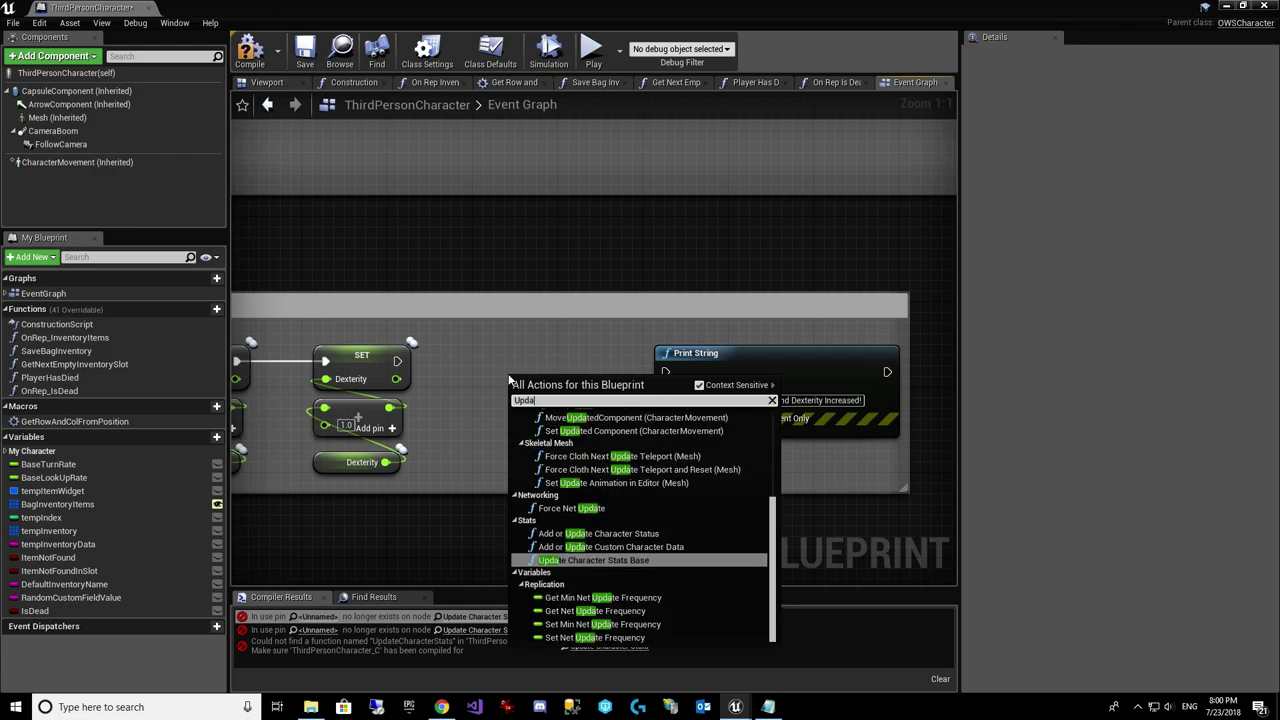
pyautogui.write('te Character ')
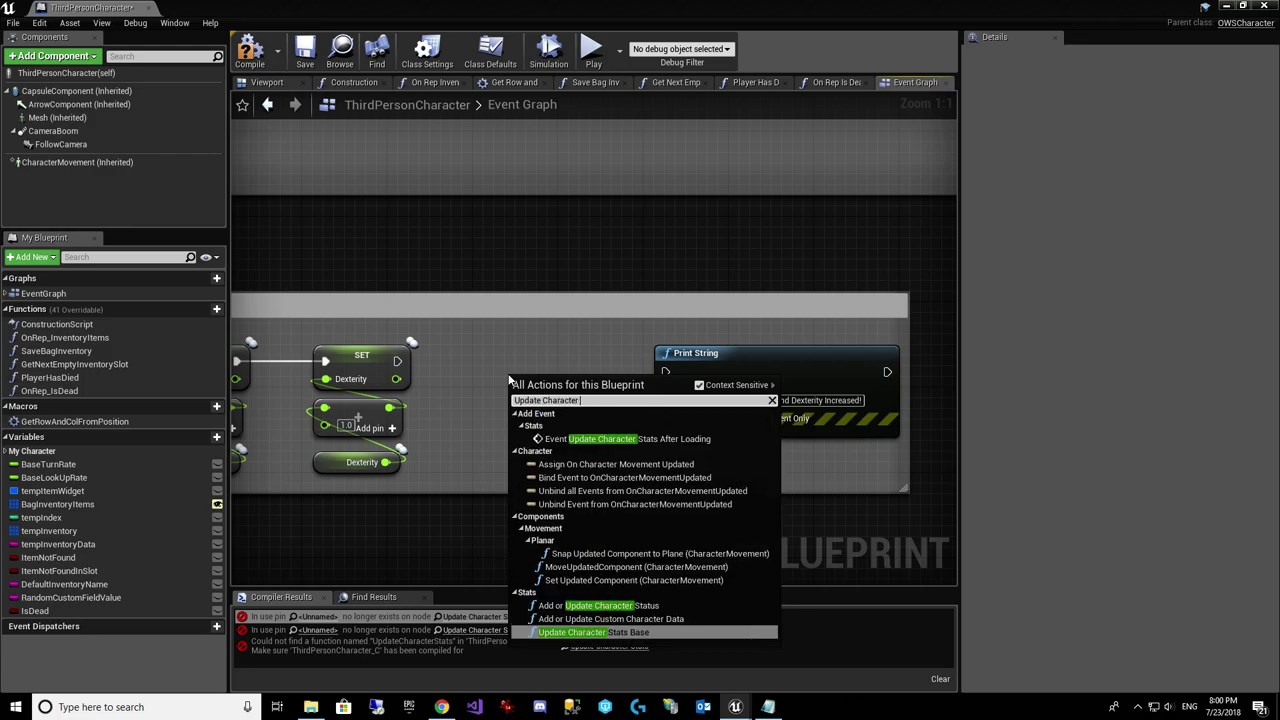
pyautogui.write('Stat')
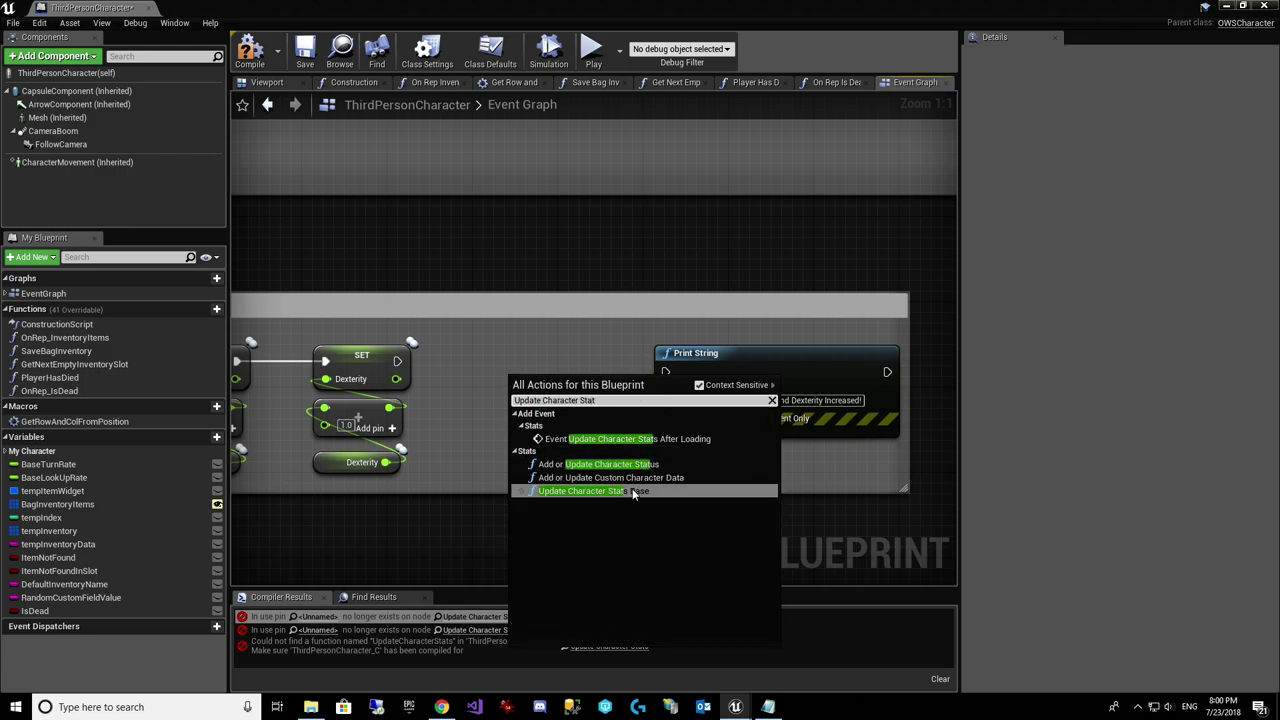
pyautogui.click(600, 491)
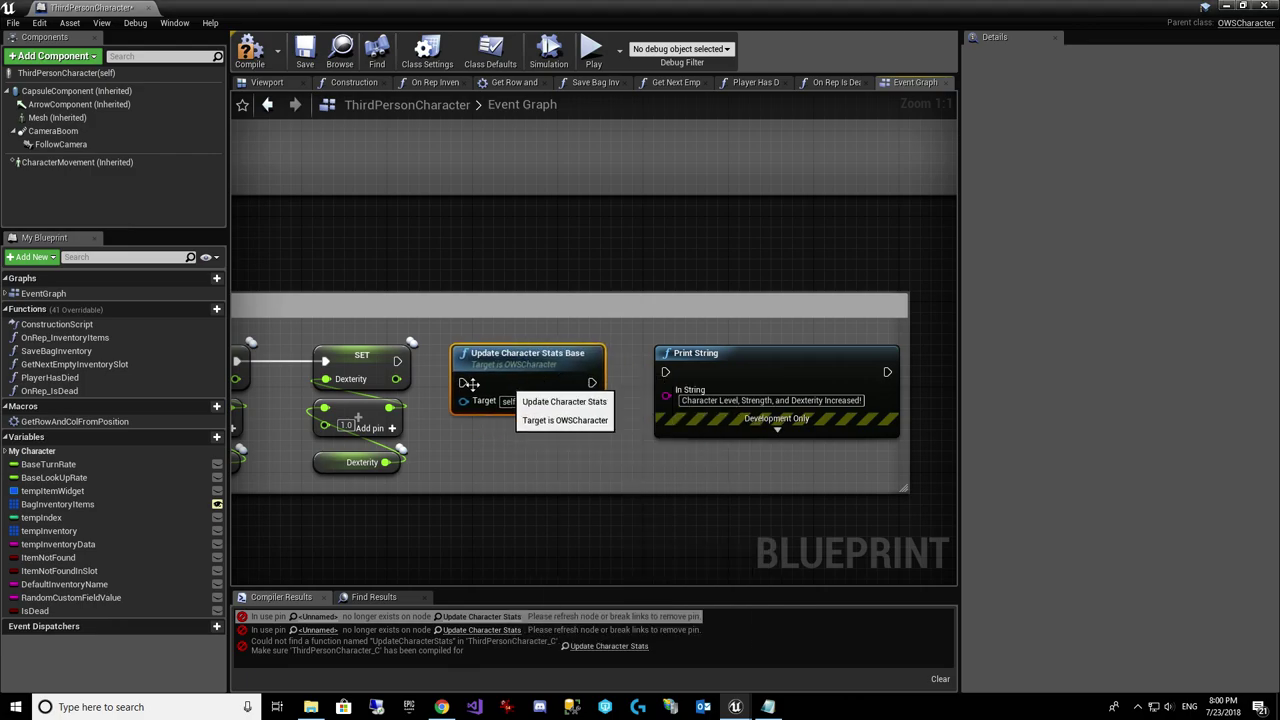
# Step: Wire the new node between SET and Print String, then compile, save and close the blueprint
pyautogui.moveTo(397, 361); pyautogui.dragTo(464, 383)
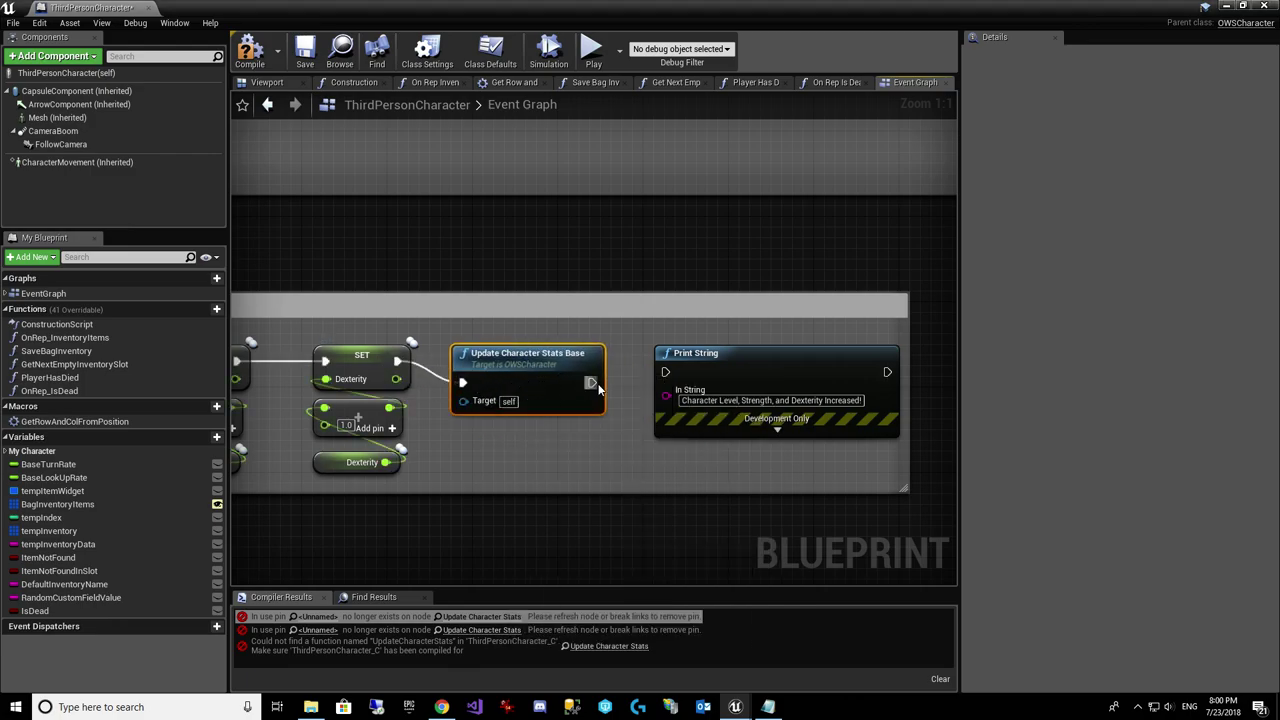
pyautogui.moveTo(592, 383); pyautogui.dragTo(666, 373)
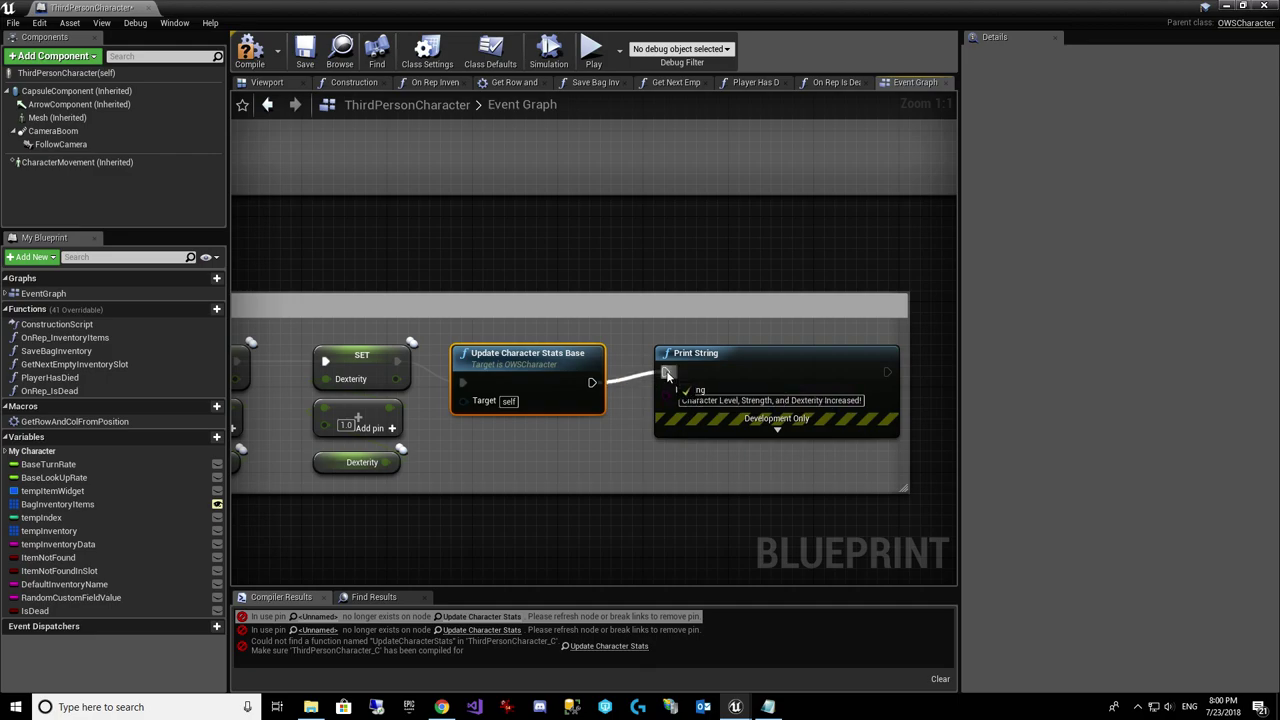
pyautogui.click(250, 50)
pyautogui.click(306, 52)
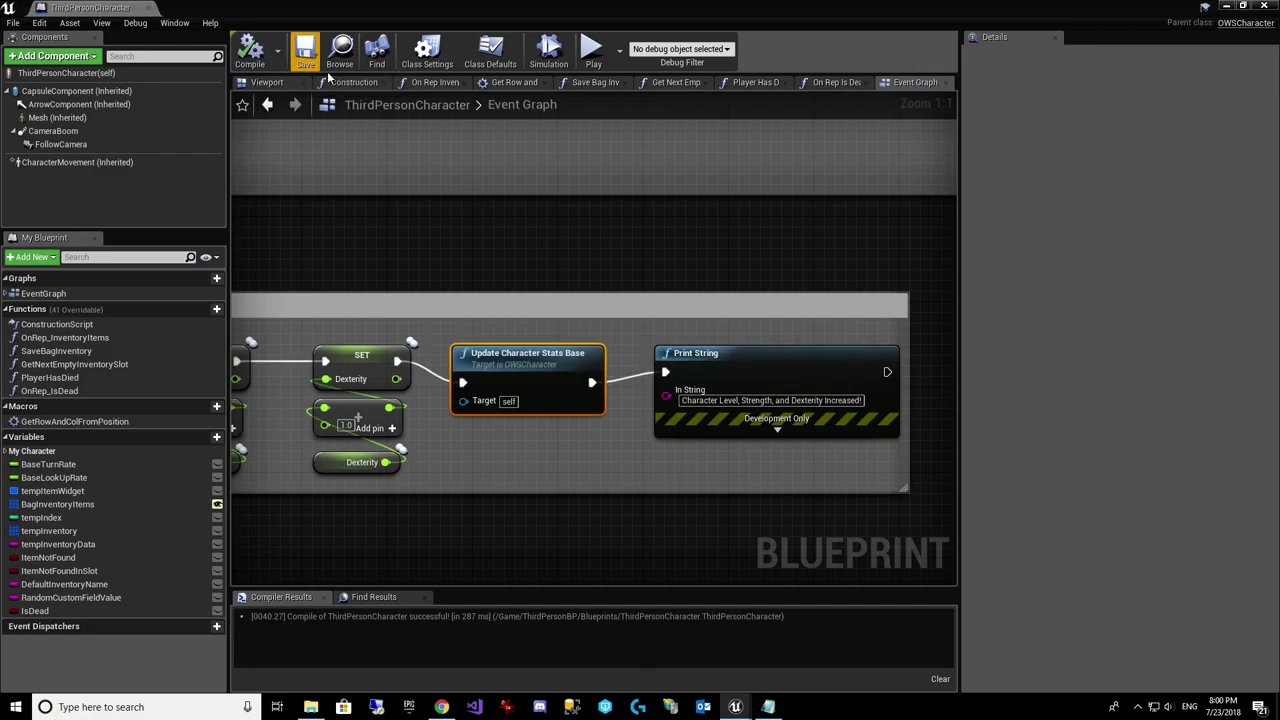
pyautogui.click(148, 8)
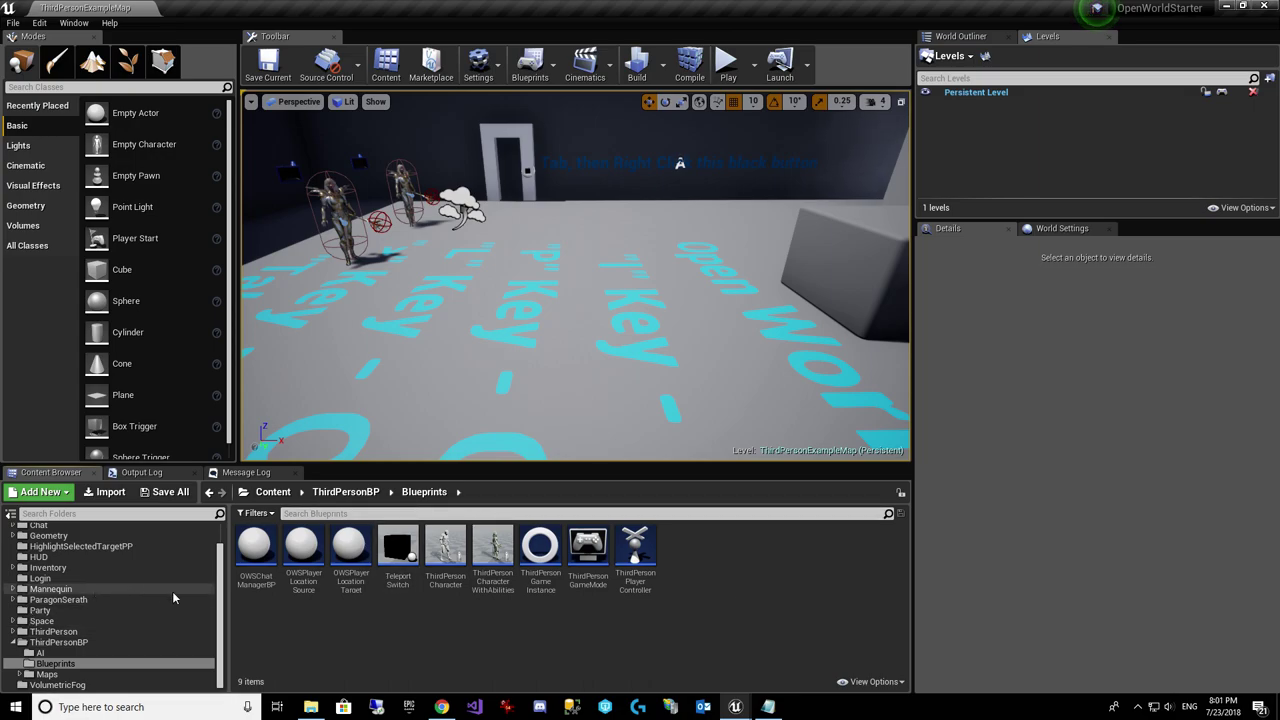
# Step: Open the AddChatLine function graph of the ThirdPersonPlayerController blueprint
pyautogui.scroll(5, 172, 597)
pyautogui.scroll(-4, 172, 597)
pyautogui.scroll(-1, 172, 591)
pyautogui.doubleClick(633, 548)
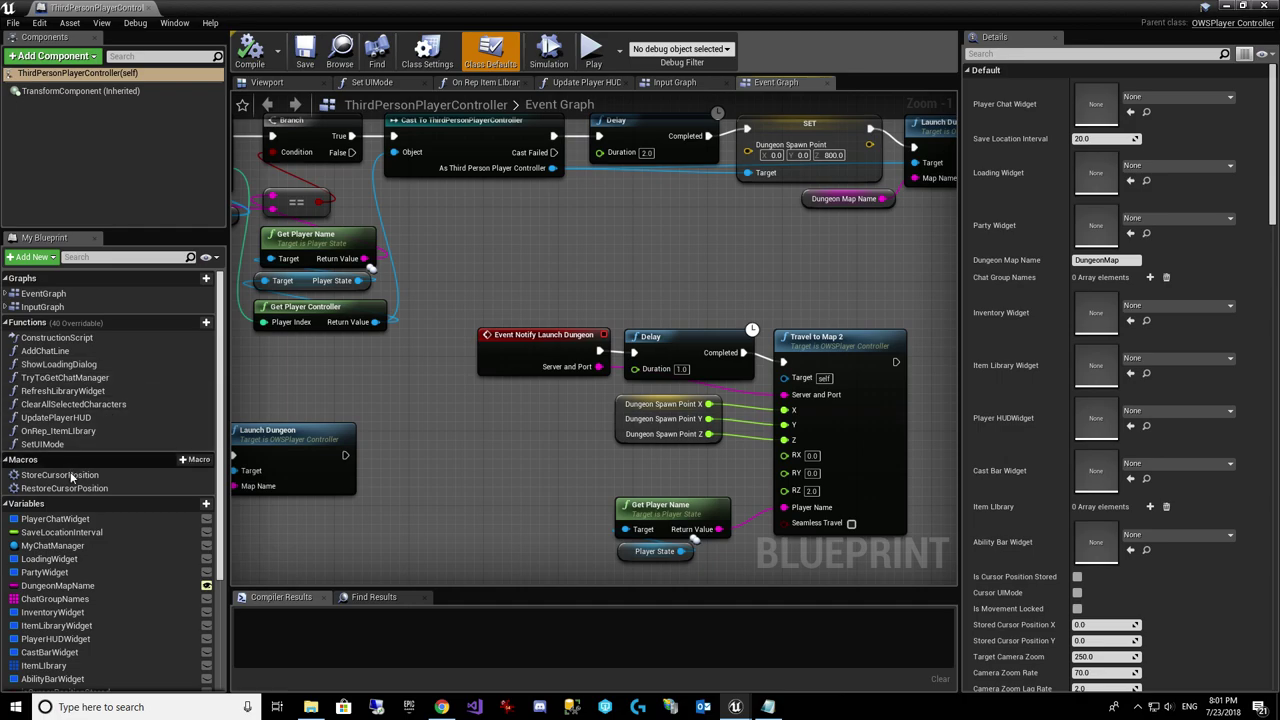
pyautogui.click(56, 353)
pyautogui.doubleClick(56, 355)
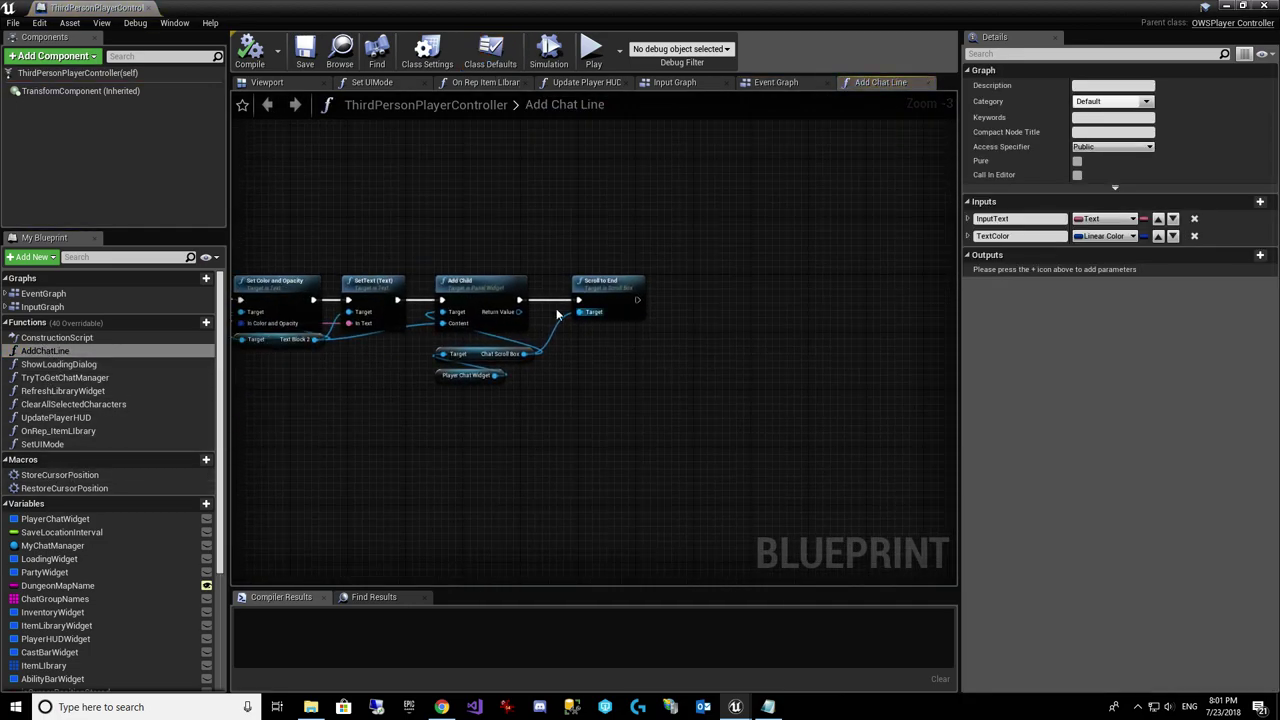
# Step: Move Add Child and Scroll to End right to make room before them
pyautogui.click(462, 376)
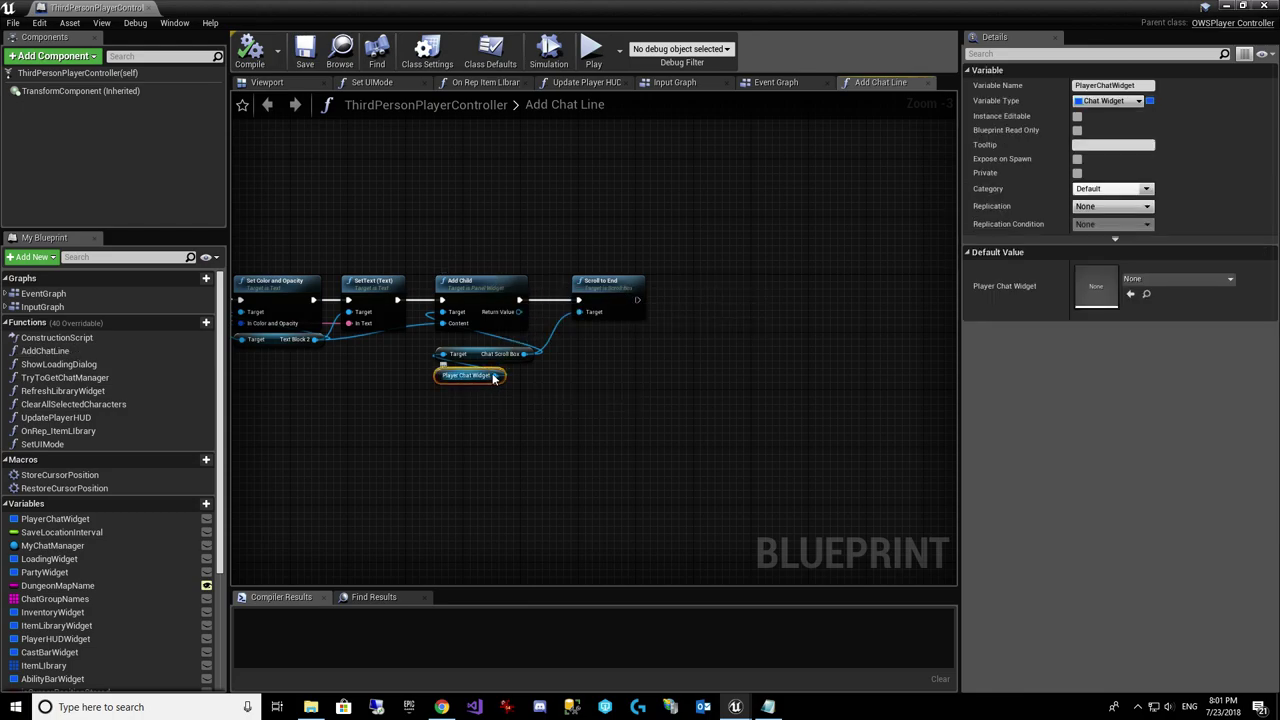
pyautogui.click(480, 282)
pyautogui.keyDown('ctrl'); pyautogui.click(603, 283); pyautogui.keyUp('ctrl')
pyautogui.moveTo(603, 302); pyautogui.dragTo(746, 302)
pyautogui.moveTo(515, 356); pyautogui.dragTo(562, 357)
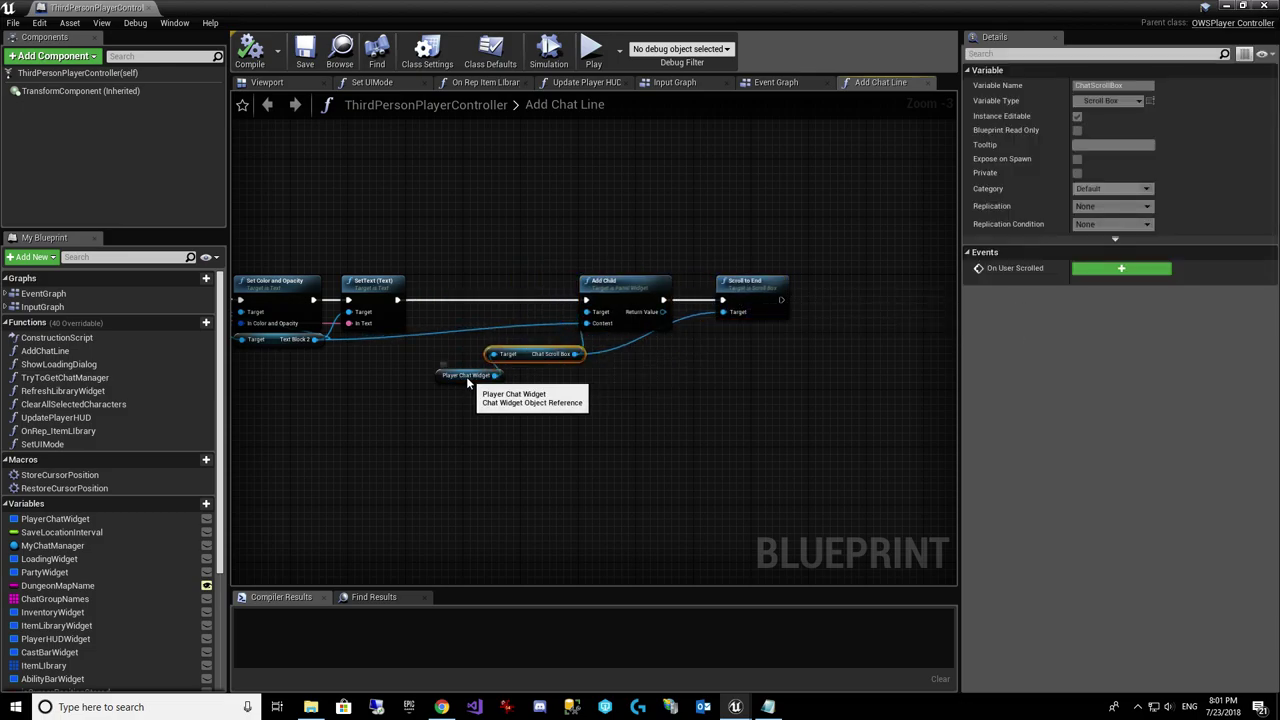
pyautogui.moveTo(467, 378); pyautogui.dragTo(438, 377)
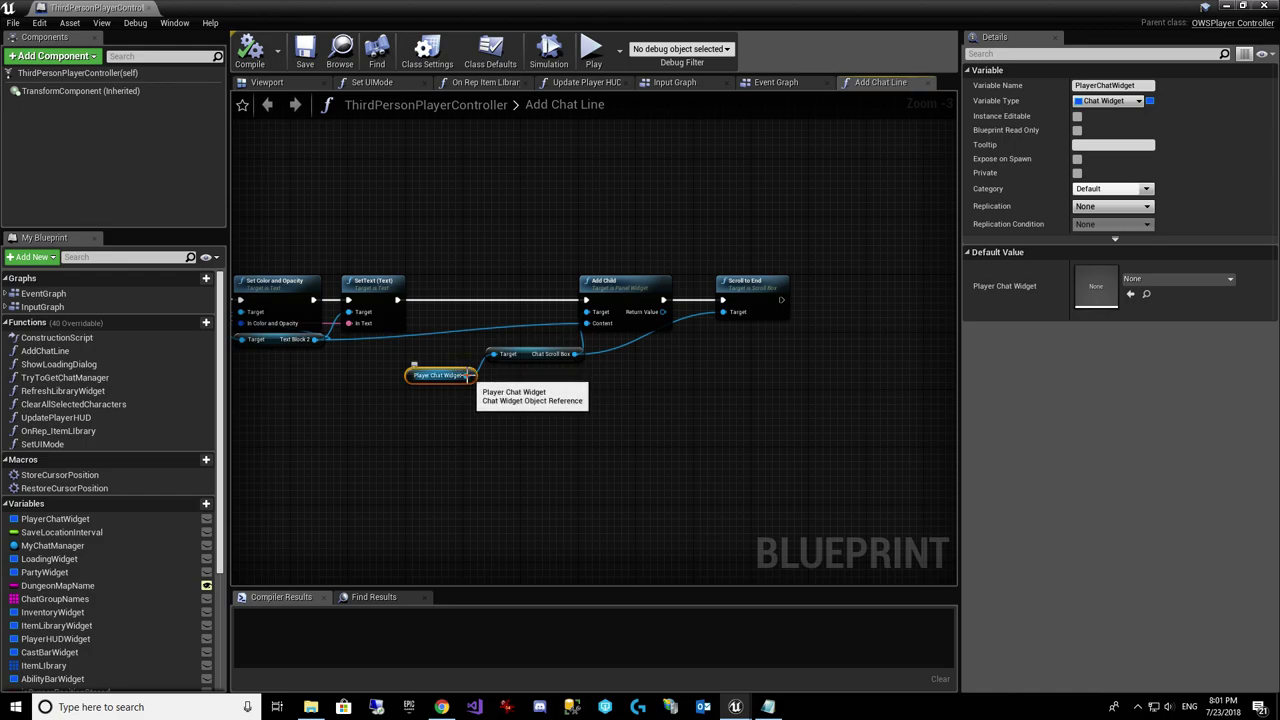
# Step: Insert an IsValid check on Player Chat Widget before Add Child, then compile and close
pyautogui.rightClick(447, 320)
pyautogui.write('is')
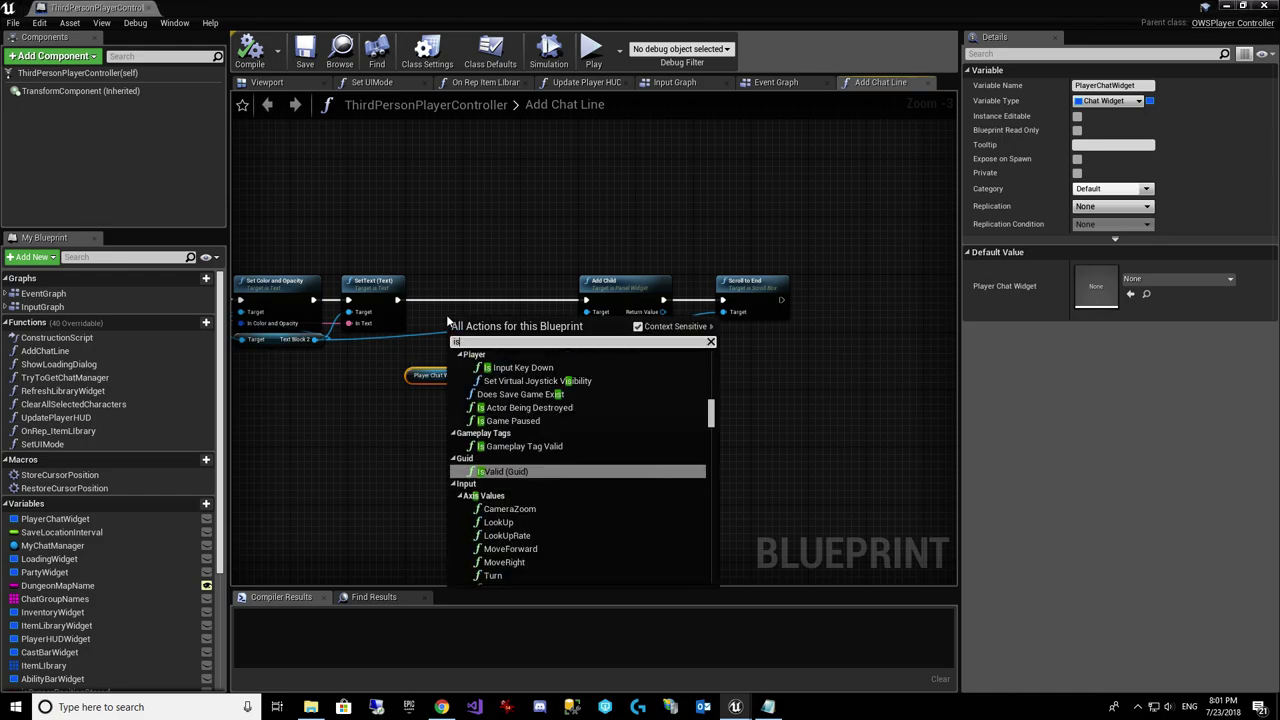
pyautogui.write('valid')
pyautogui.scroll(-3, 559, 524)
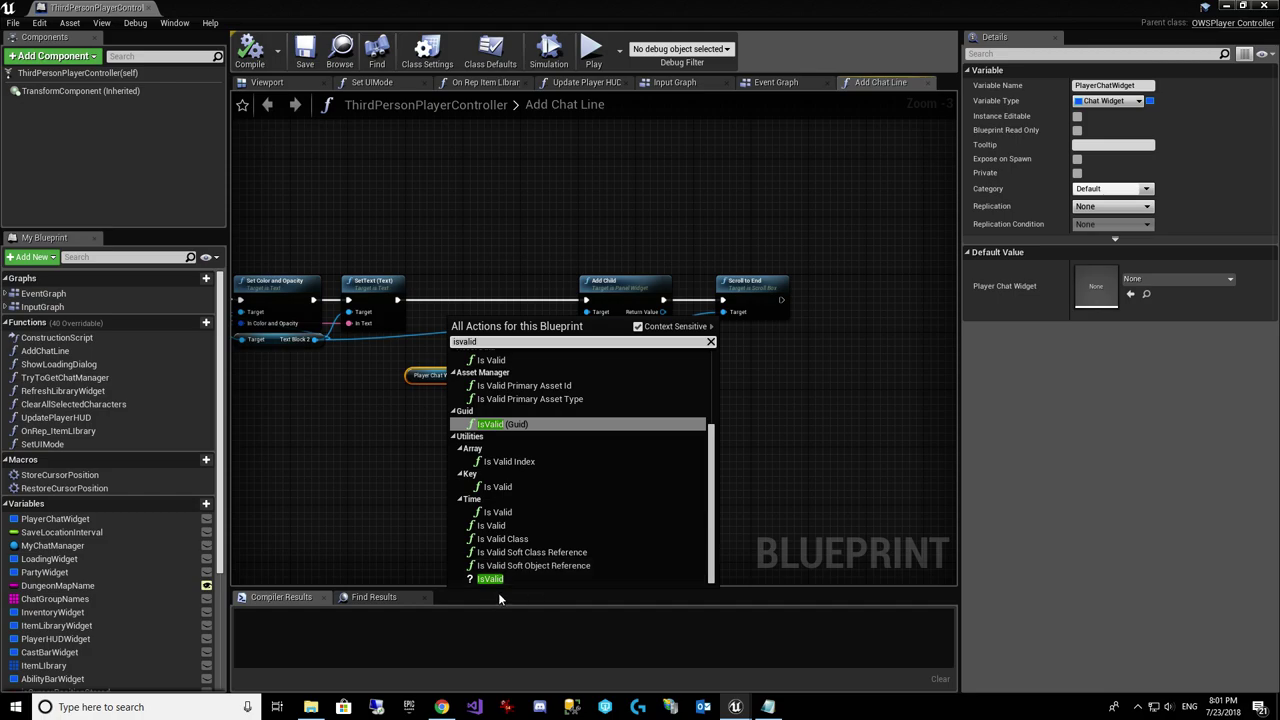
pyautogui.click(485, 583)
pyautogui.moveTo(494, 341); pyautogui.dragTo(442, 292)
pyautogui.moveTo(466, 375); pyautogui.dragTo(443, 305)
pyautogui.moveTo(547, 292); pyautogui.dragTo(586, 300)
pyautogui.click(249, 55)
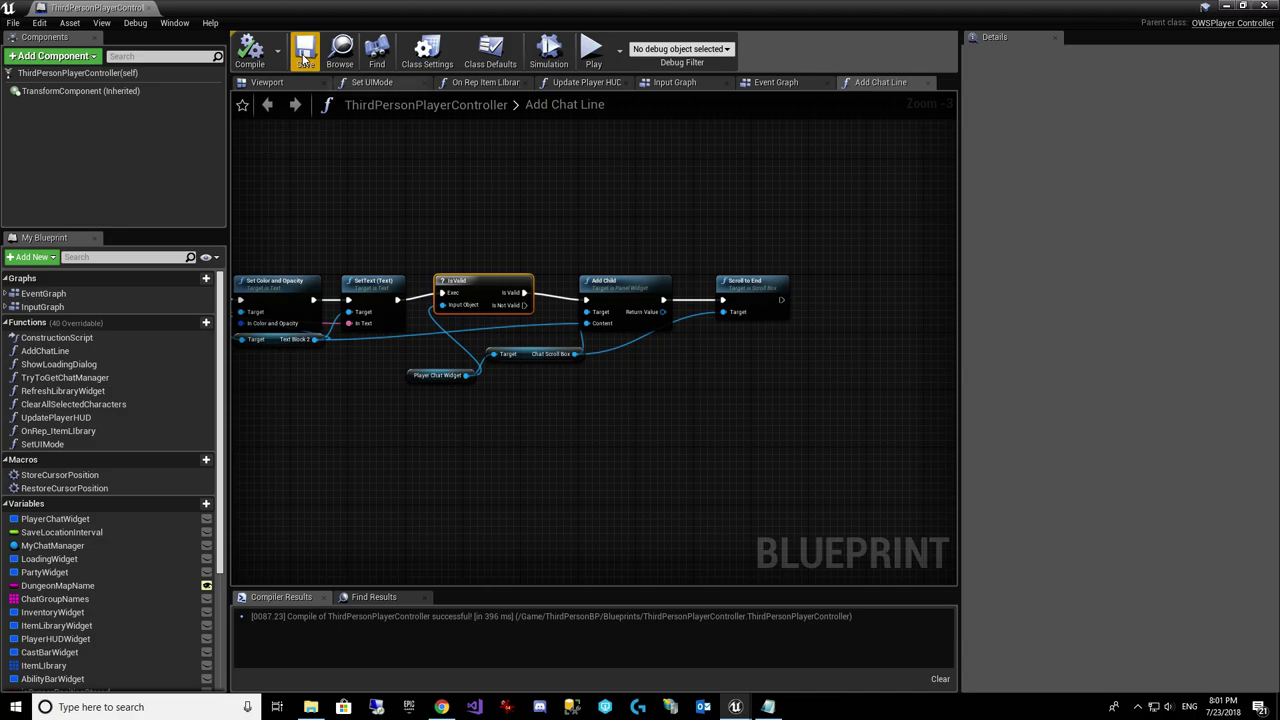
pyautogui.click(623, 405)
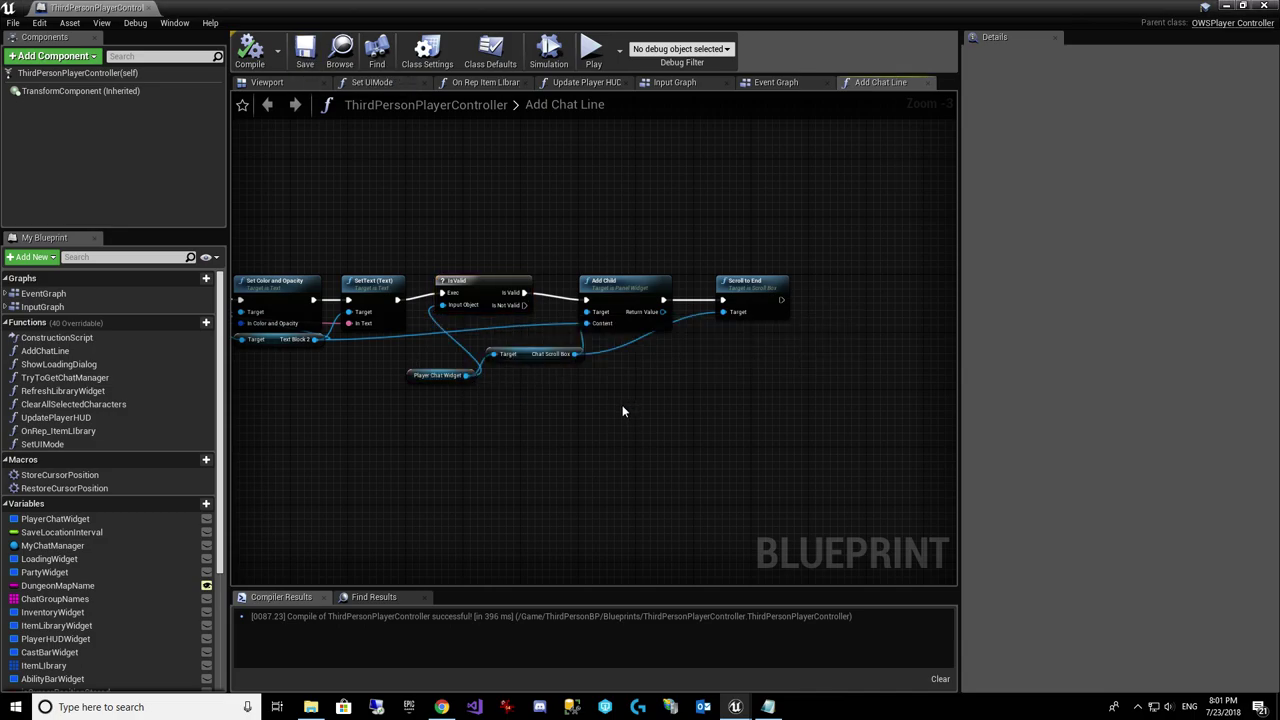
pyautogui.click(1274, 8)
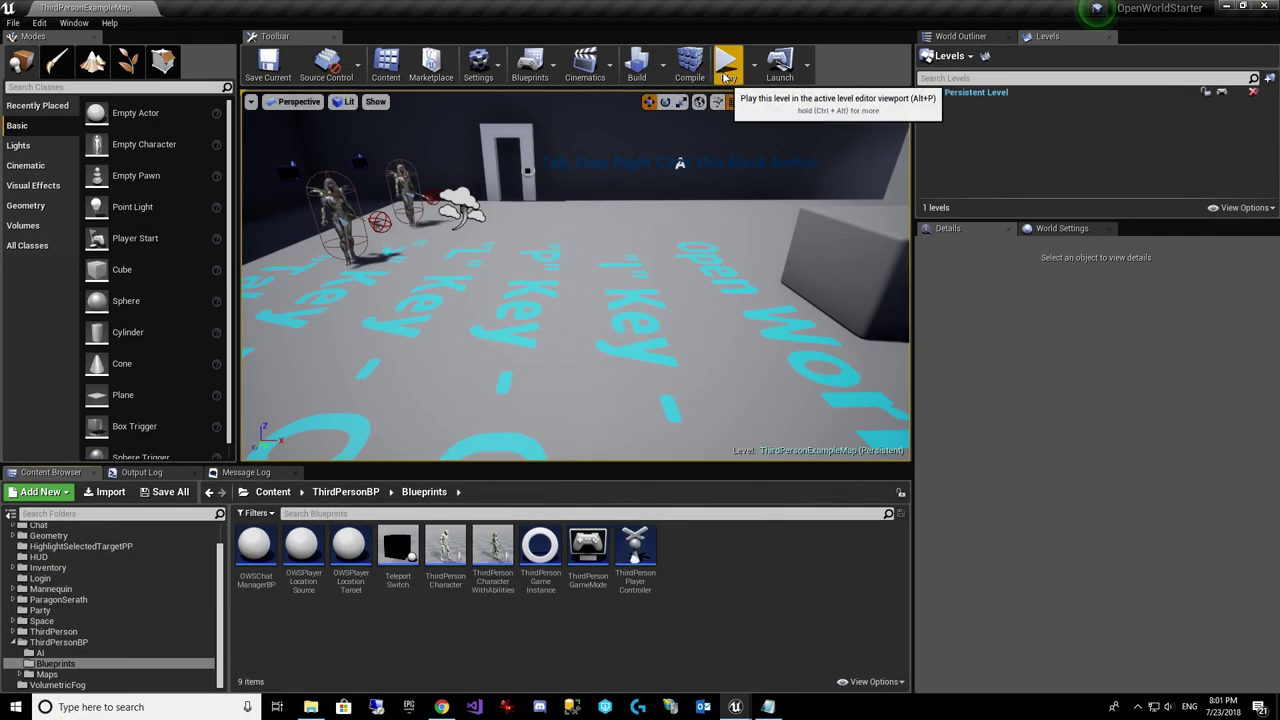
pyautogui.click(753, 74)
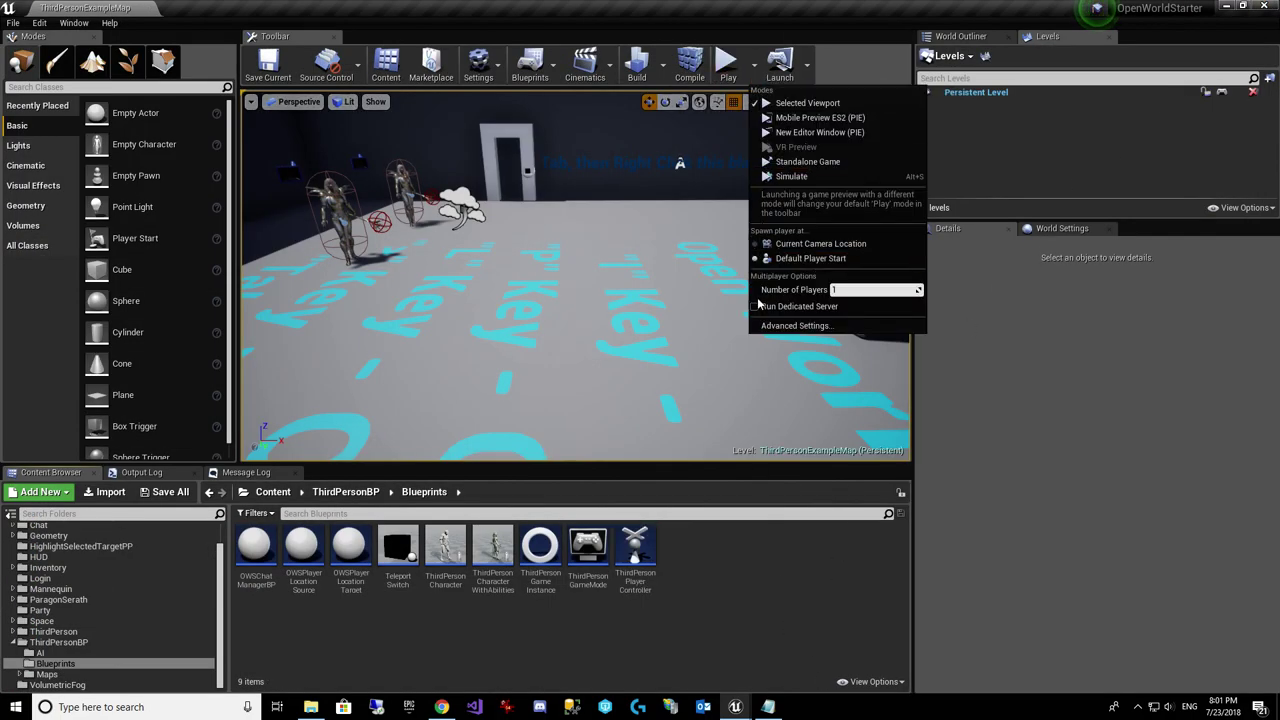
pyautogui.click(730, 70)
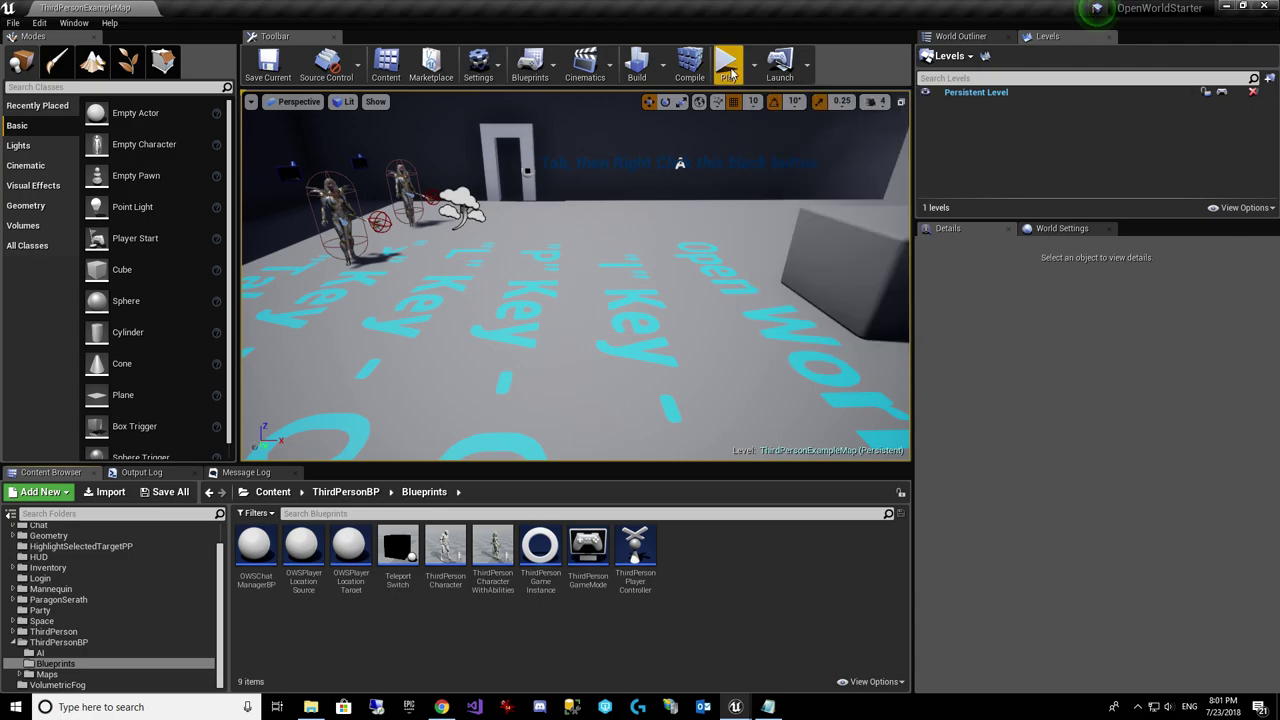
pyautogui.click(730, 70)
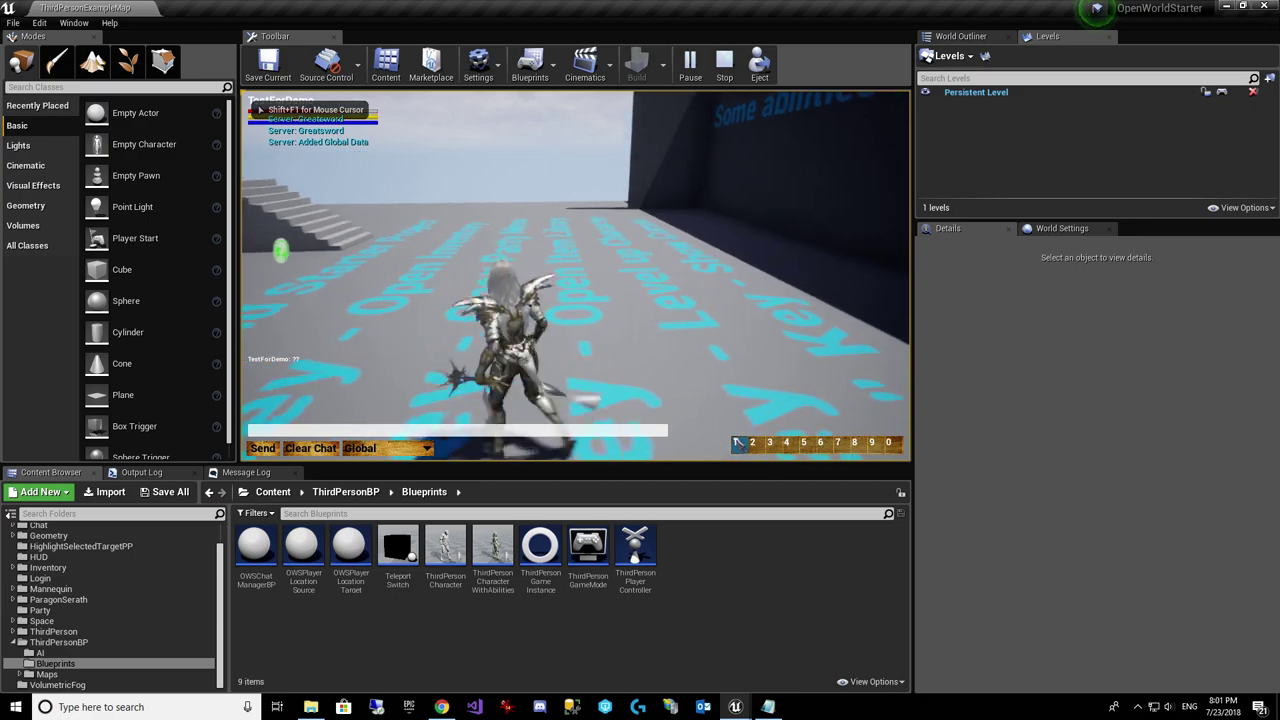
pyautogui.press('w')
pyautogui.press('w')
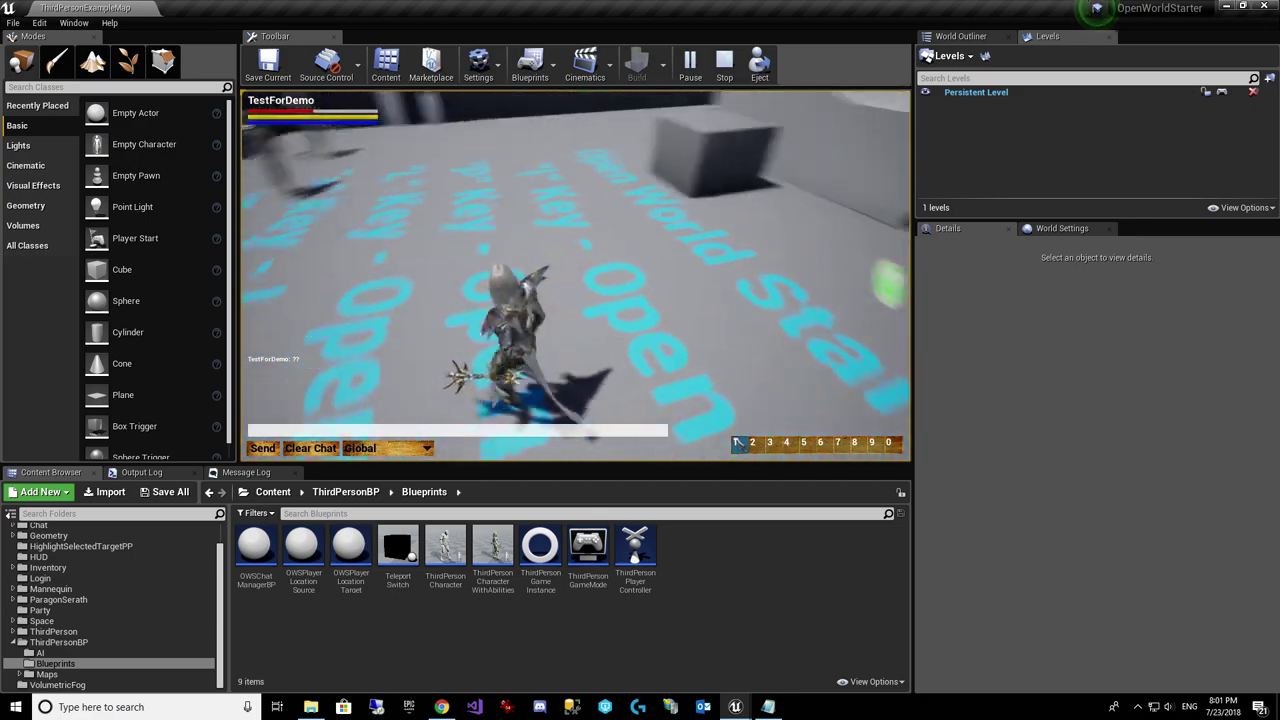
pyautogui.press('w')
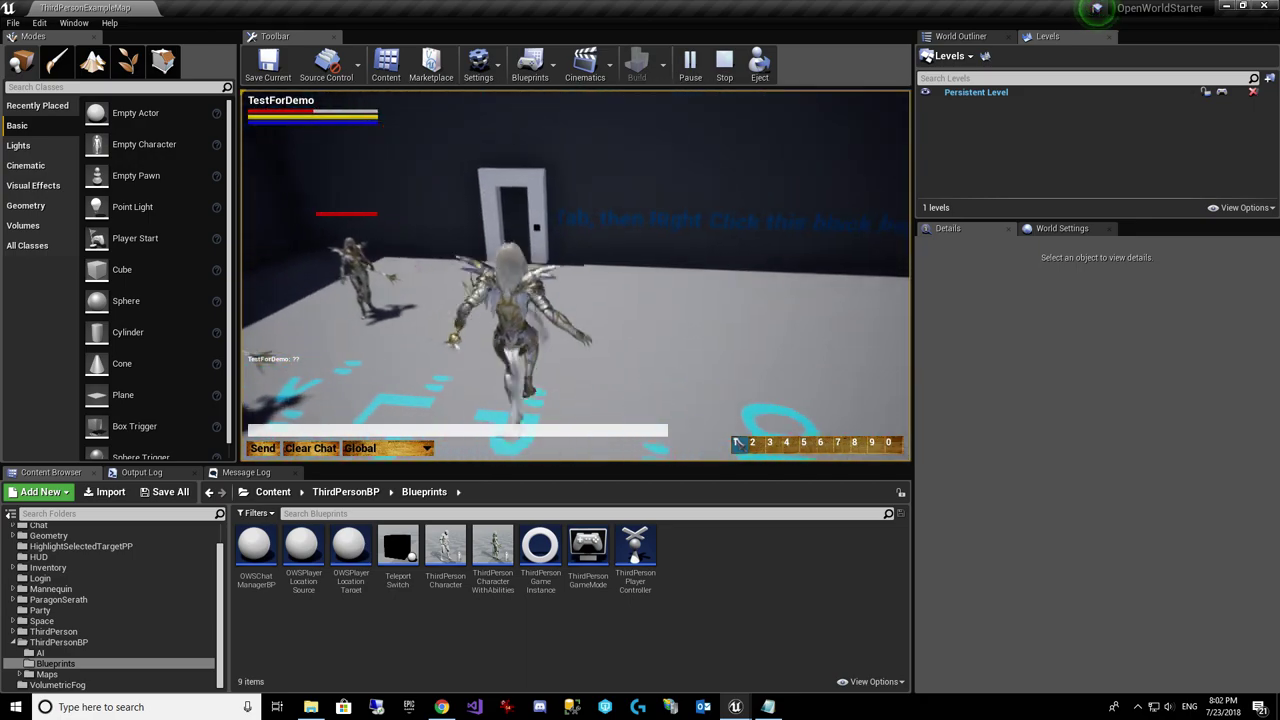
pyautogui.press('w')
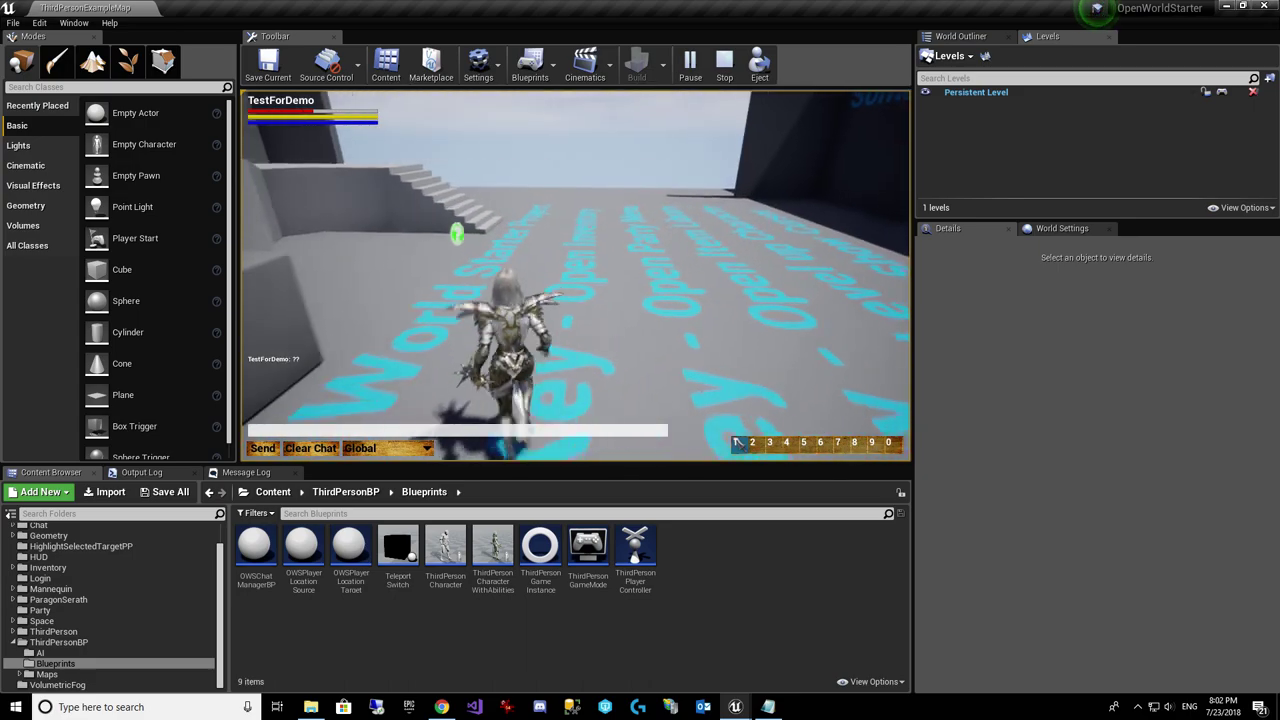
pyautogui.press('w')
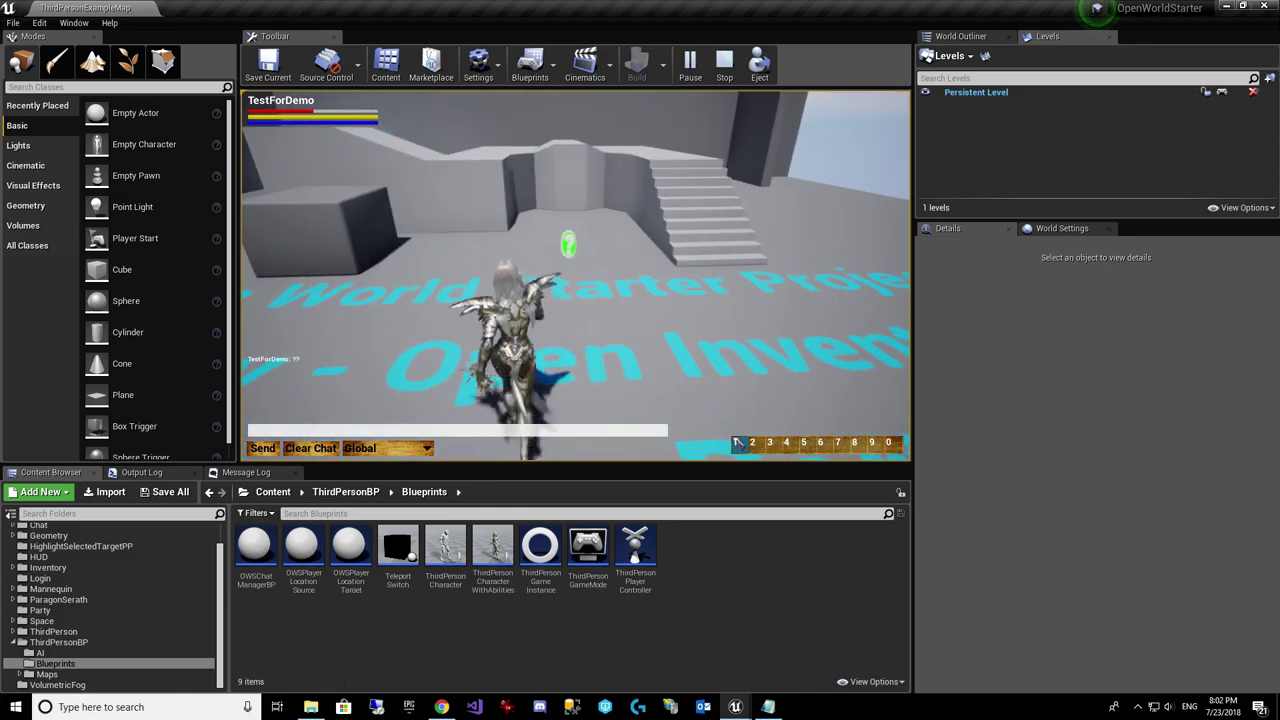
pyautogui.press('Escape')
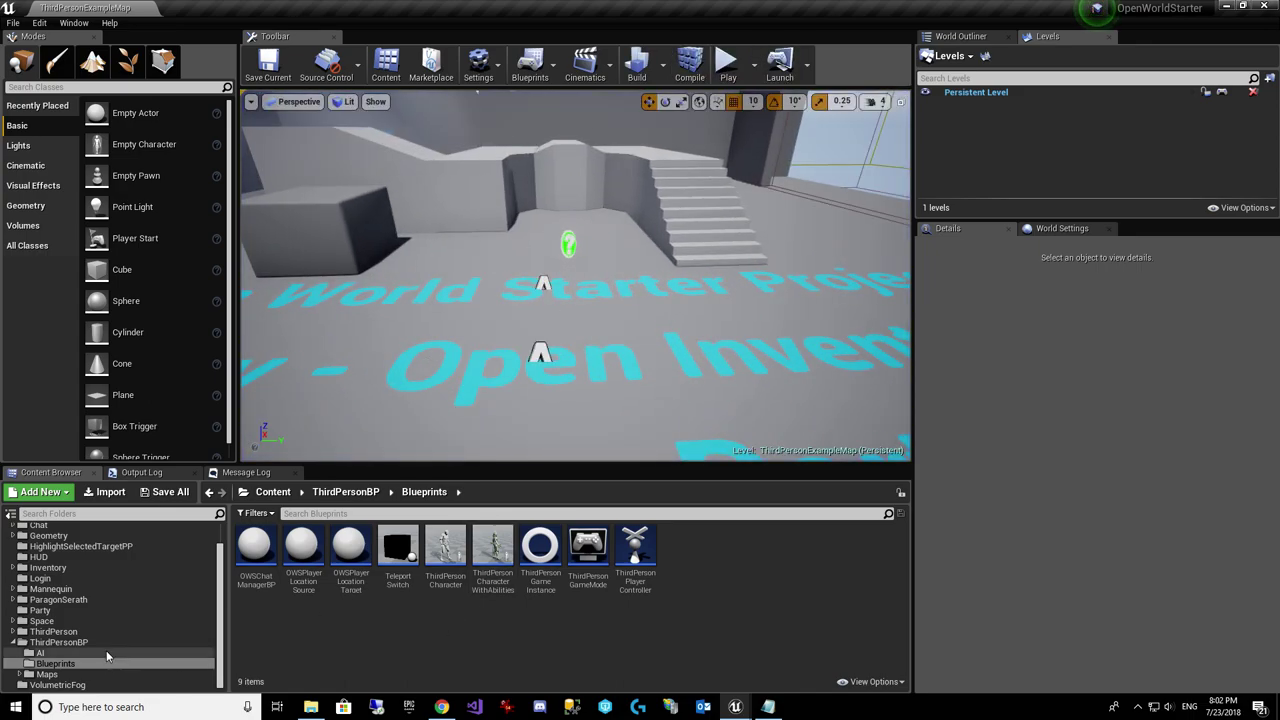
# Step: Open SerathAnimBP from ParagonSerath > Characters > Heroes > Serath > Animations > BP
pyautogui.doubleClick(65, 600)
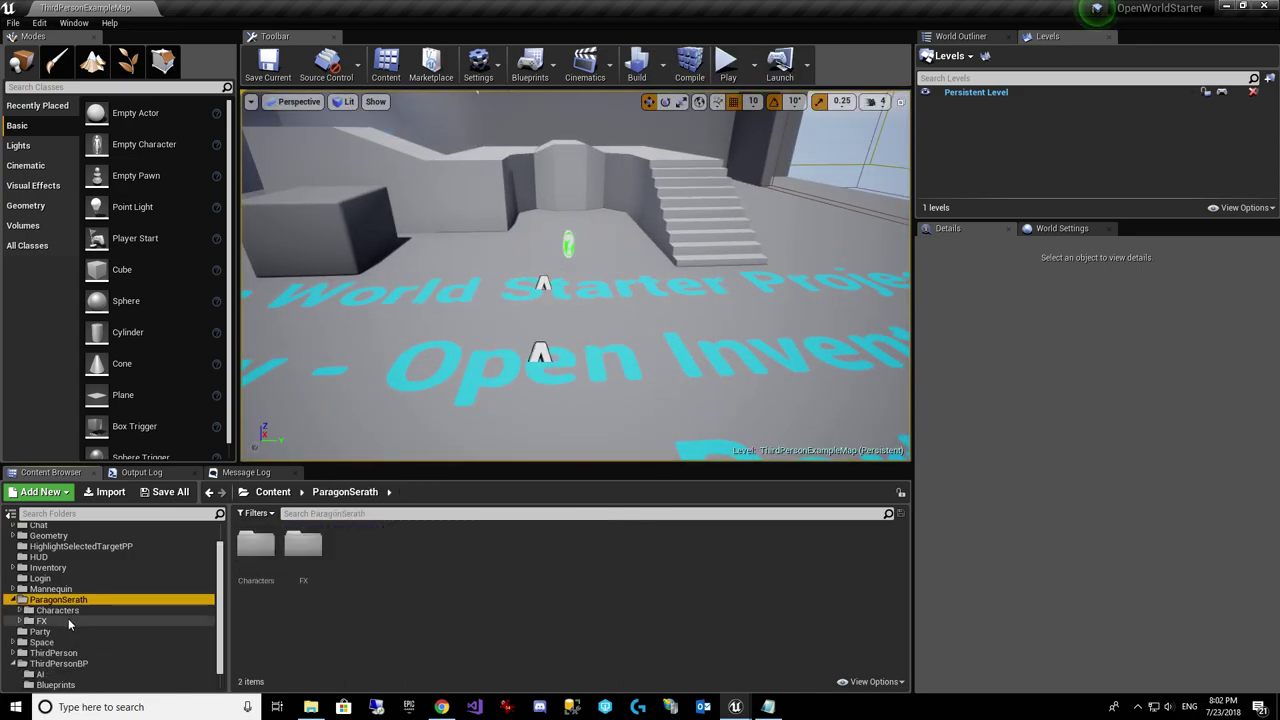
pyautogui.doubleClick(60, 610)
pyautogui.doubleClick(72, 632)
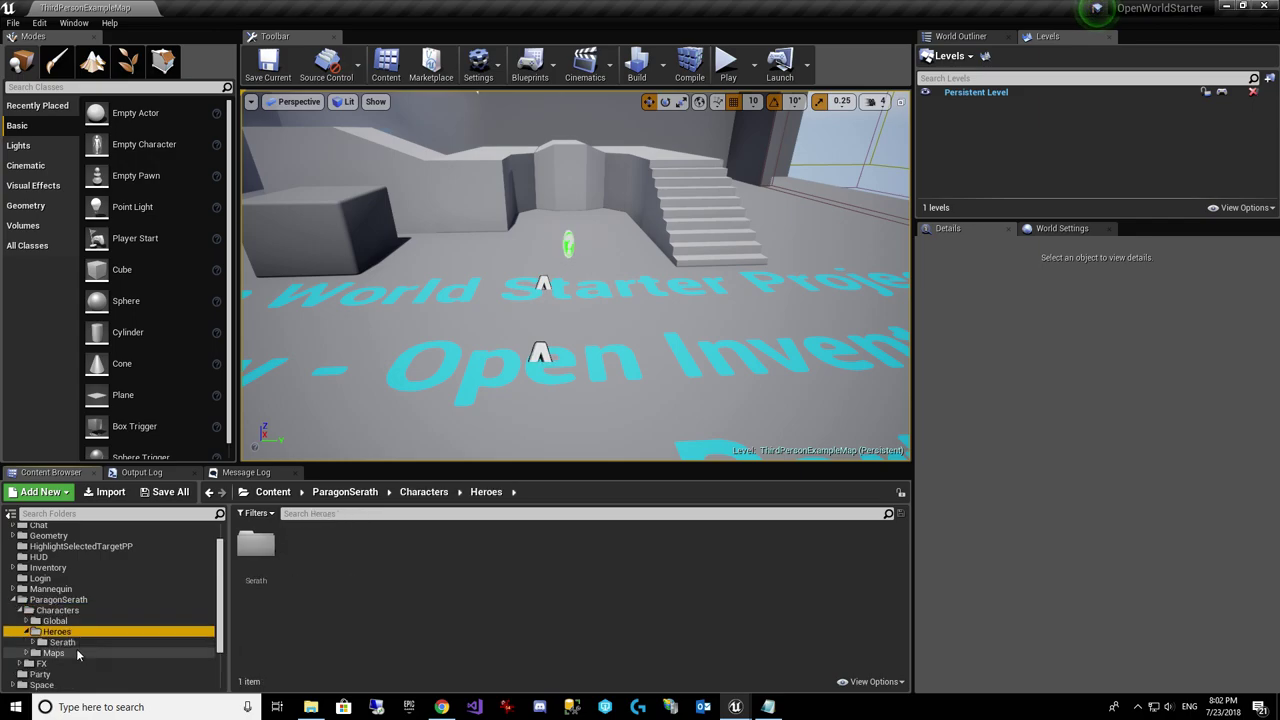
pyautogui.doubleClick(62, 642)
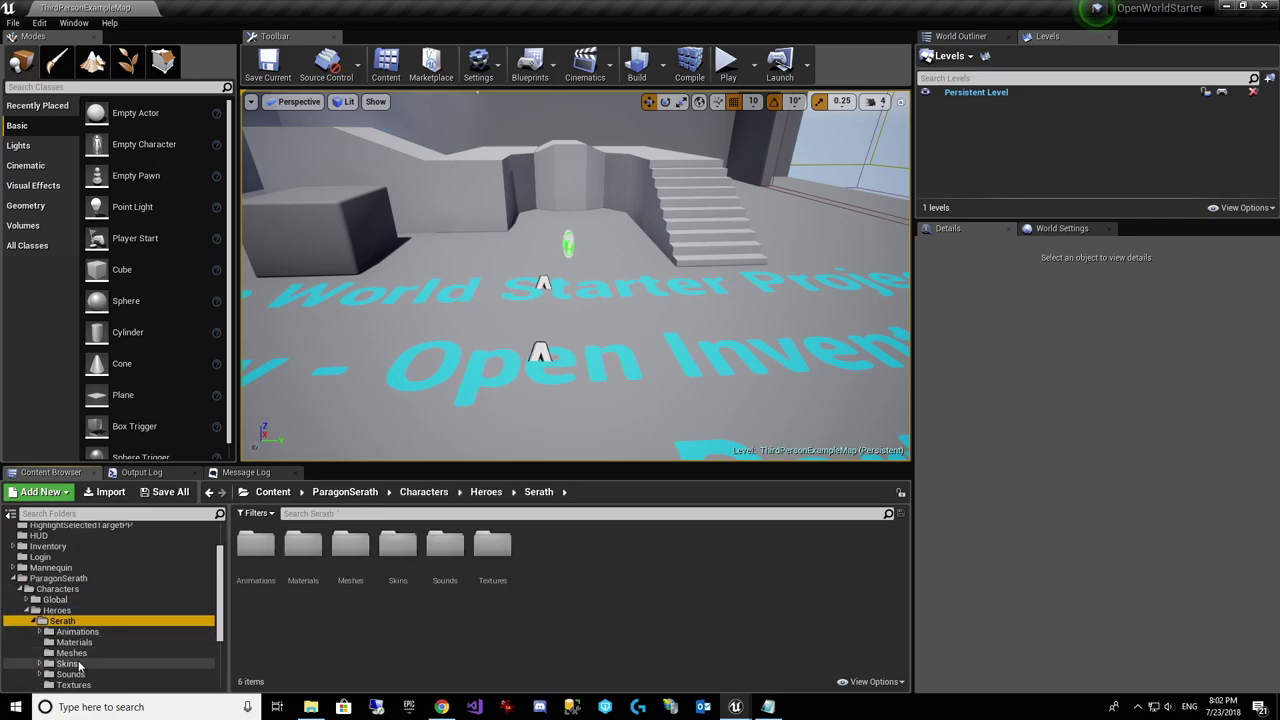
pyautogui.doubleClick(77, 631)
pyautogui.doubleClick(68, 663)
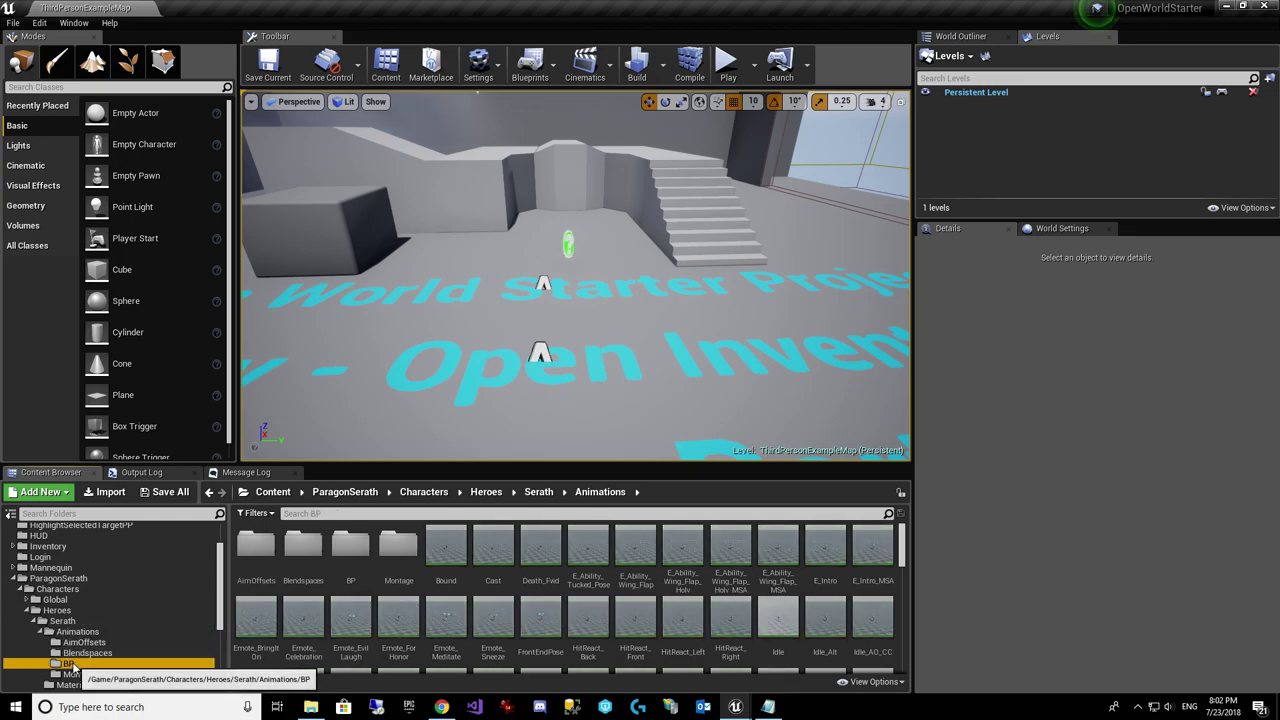
pyautogui.doubleClick(256, 548)
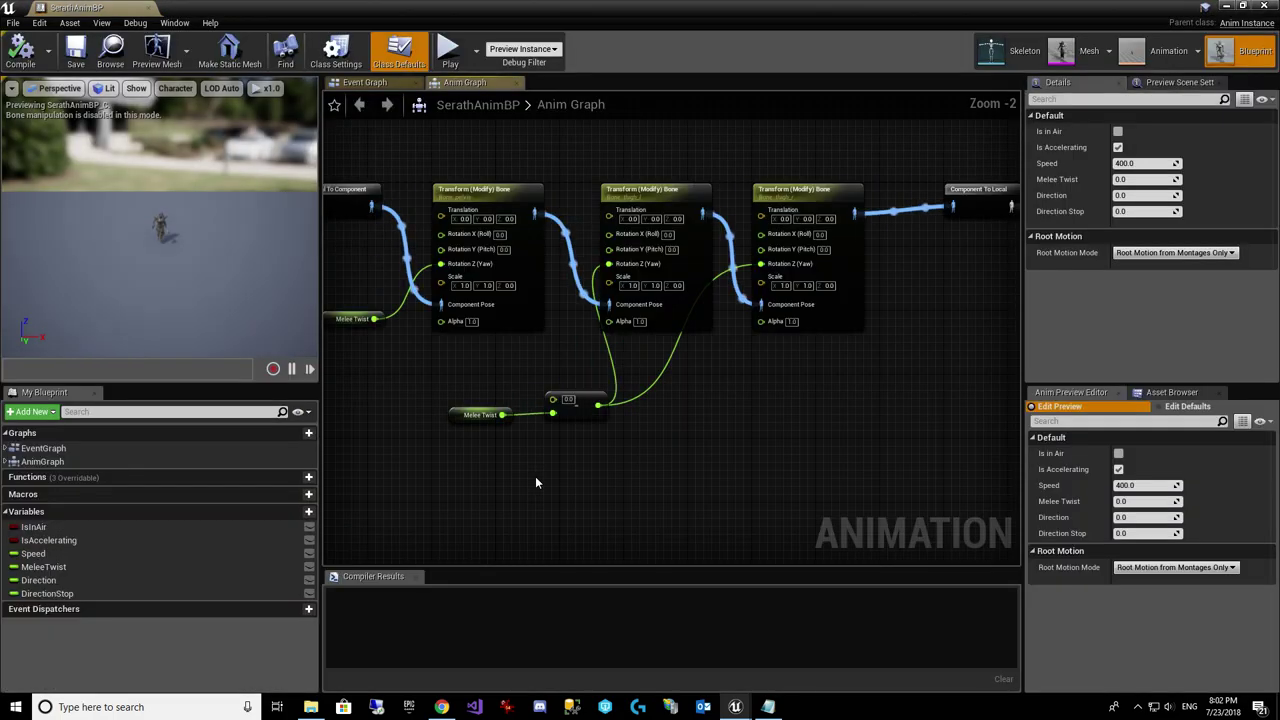
# Step: Drill into JumpLocomotion > Jump > Jump > JumpStart state graph
pyautogui.moveTo(554, 161); pyautogui.dragTo(529, 313, button='right')
pyautogui.scroll(-3, 697, 457)
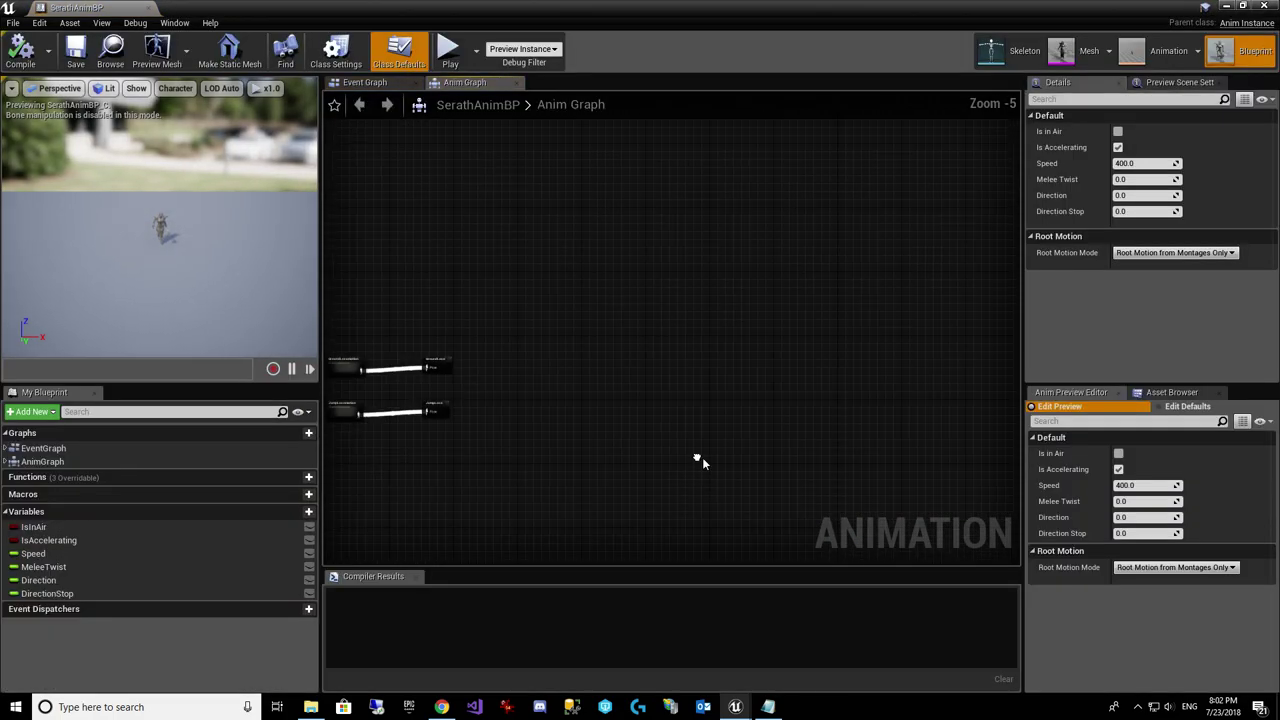
pyautogui.moveTo(697, 457); pyautogui.dragTo(766, 309, button='right')
pyautogui.scroll(3, 560, 391)
pyautogui.doubleClick(598, 329)
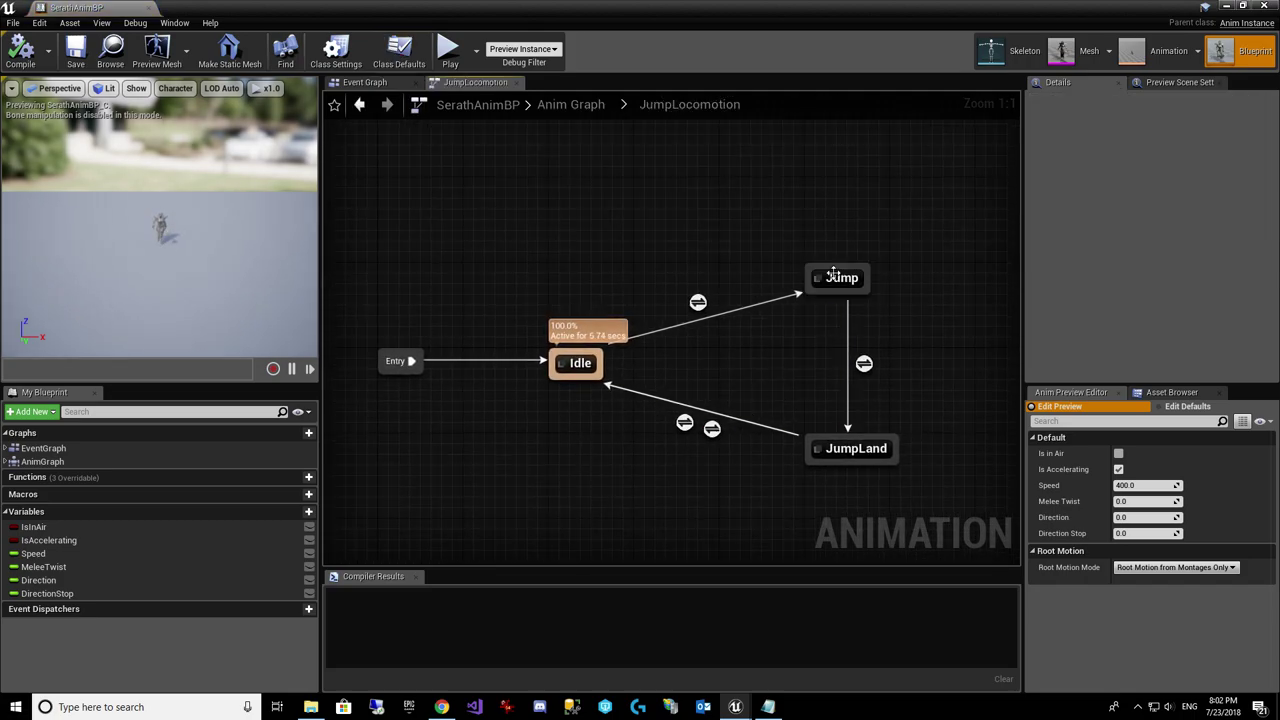
pyautogui.doubleClick(835, 279)
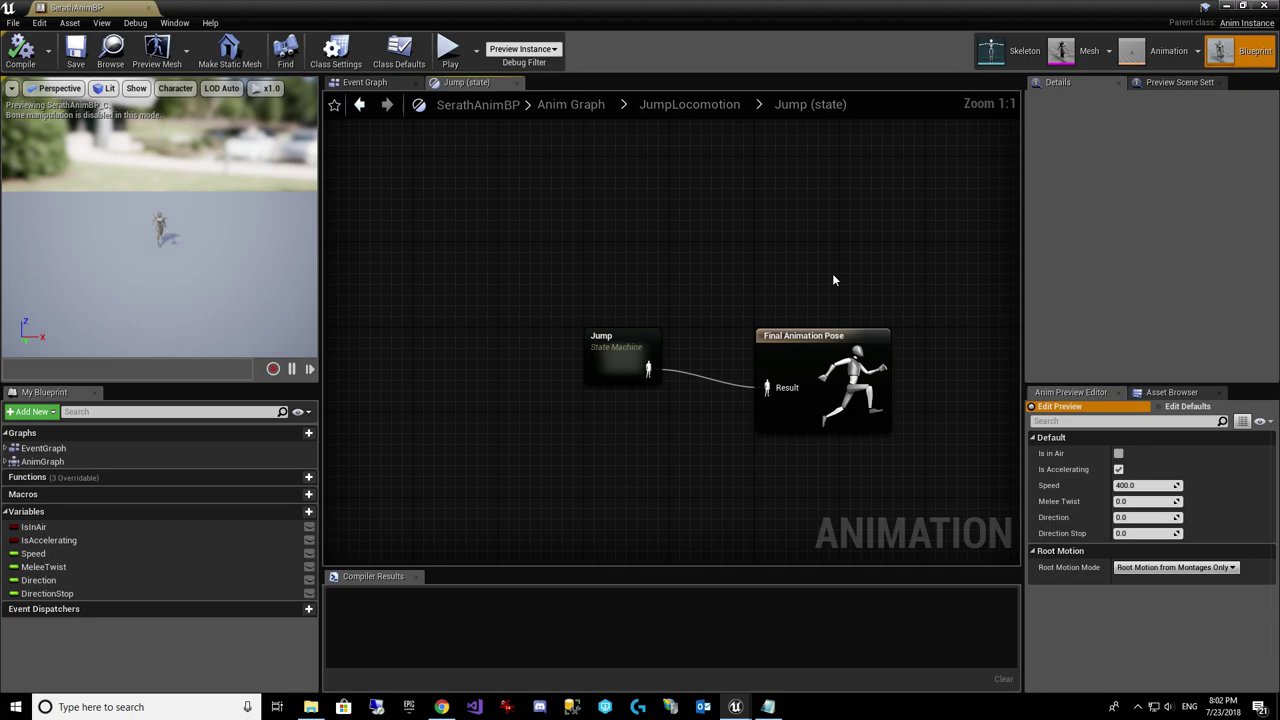
pyautogui.doubleClick(619, 362)
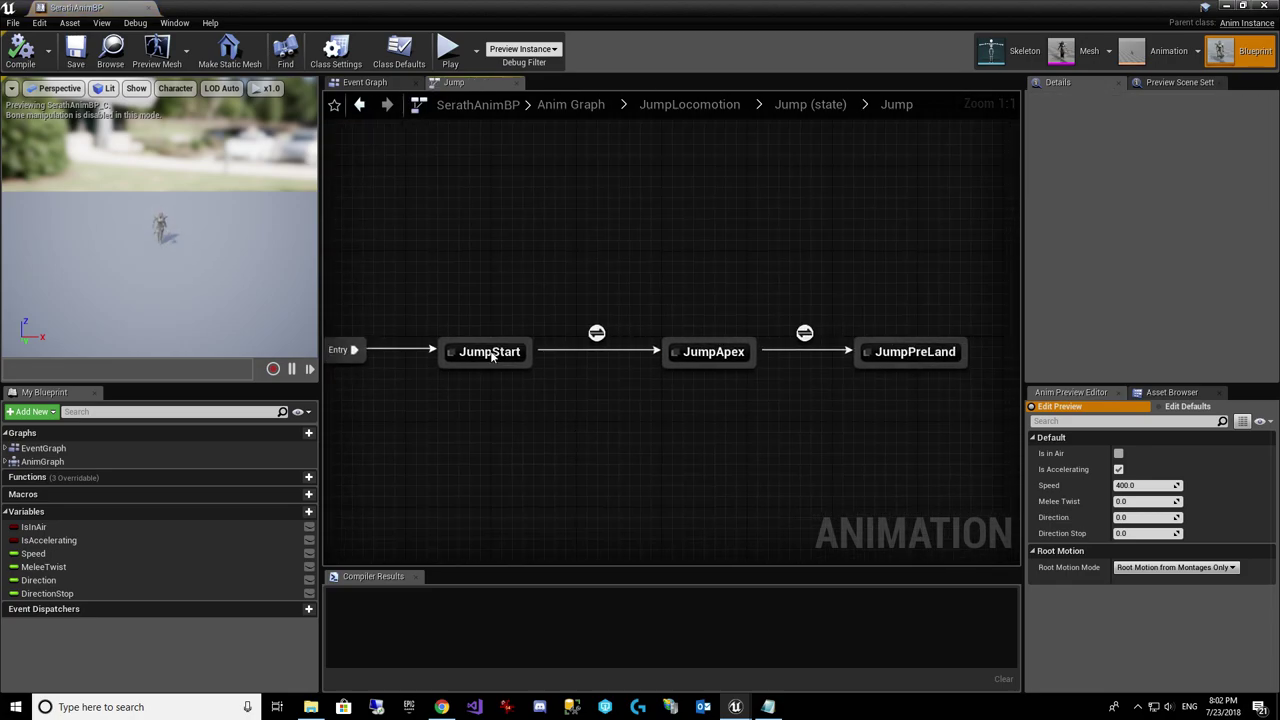
pyautogui.doubleClick(491, 352)
# Step: Uncheck Loop Animation on the Play Jump_Start node and return to the Jump state machine
pyautogui.click(655, 385)
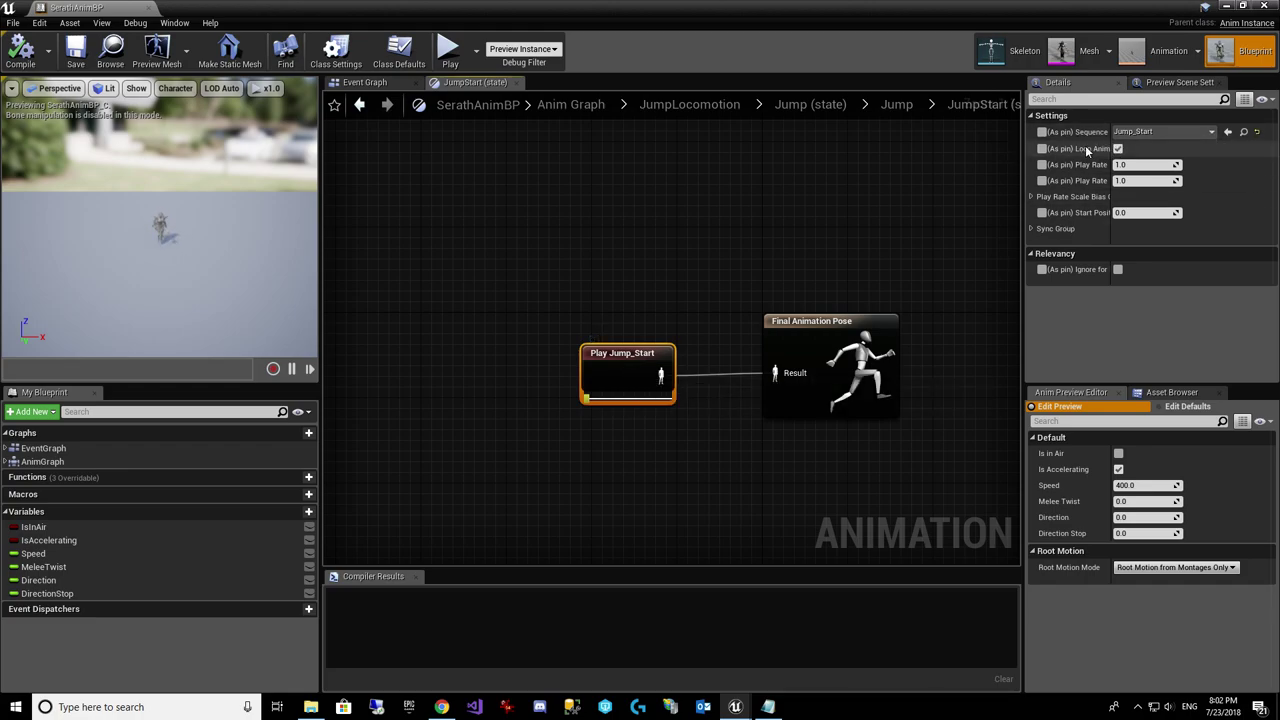
pyautogui.moveTo(1110, 150); pyautogui.dragTo(1134, 149)
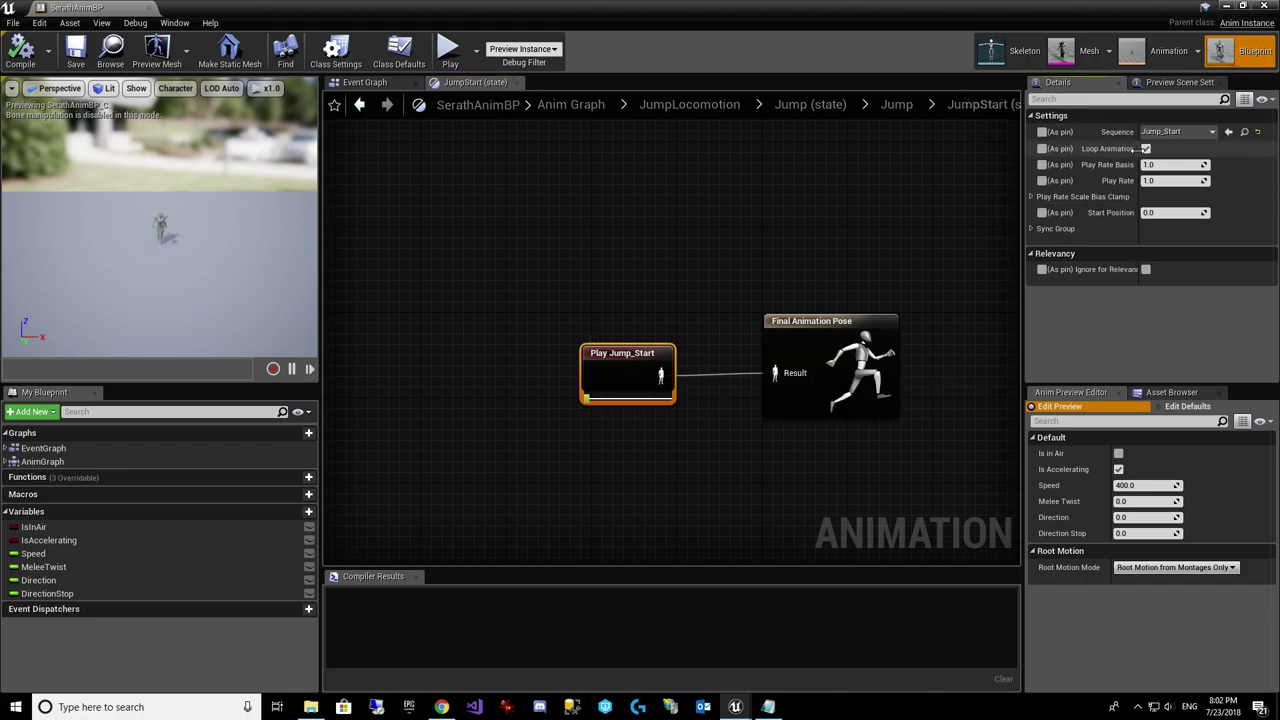
pyautogui.click(1145, 148)
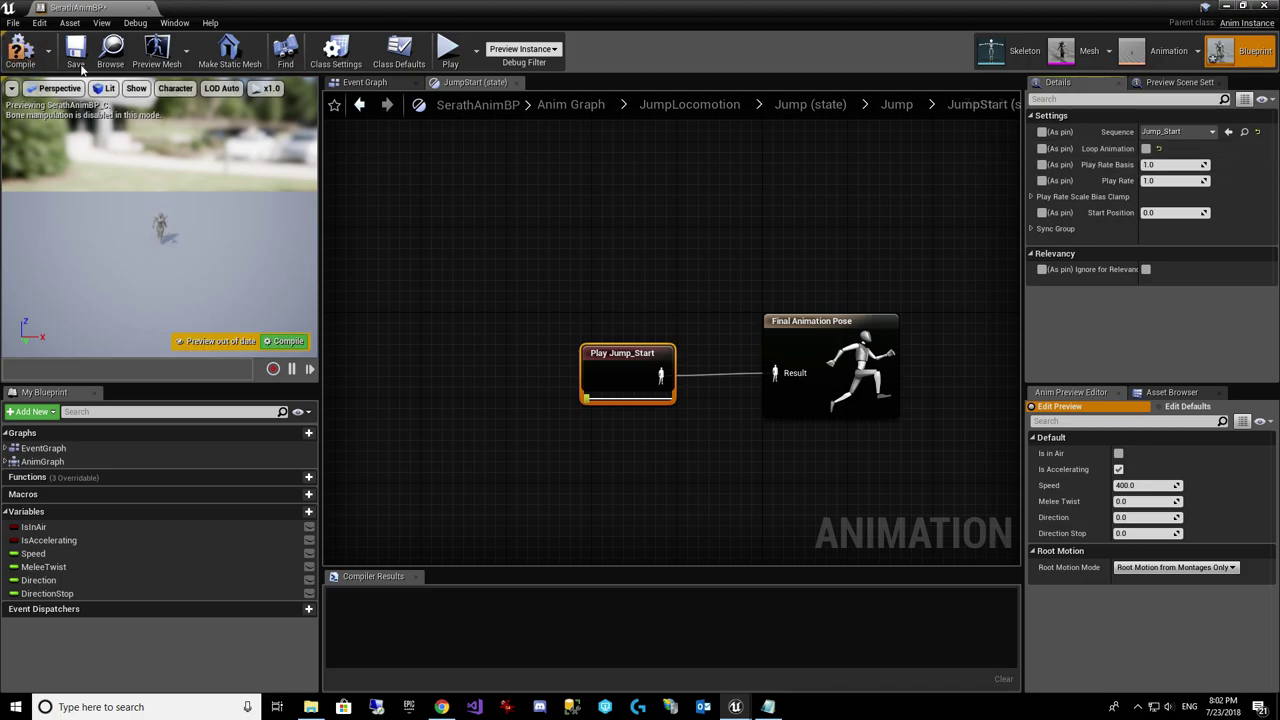
pyautogui.click(897, 104)
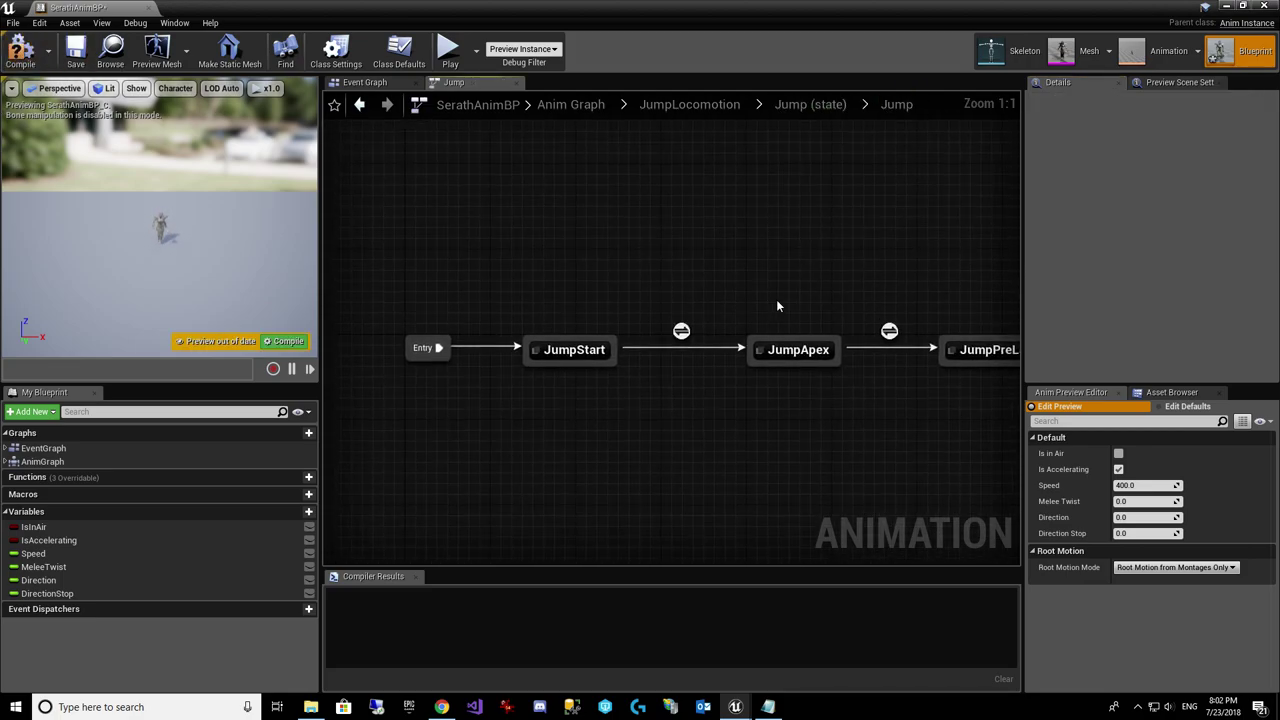
# Step: Review the Play Jump_Apex and Play Jump_Land settings in the JumpApex and JumpPreLand states
pyautogui.doubleClick(796, 355)
pyautogui.click(640, 372)
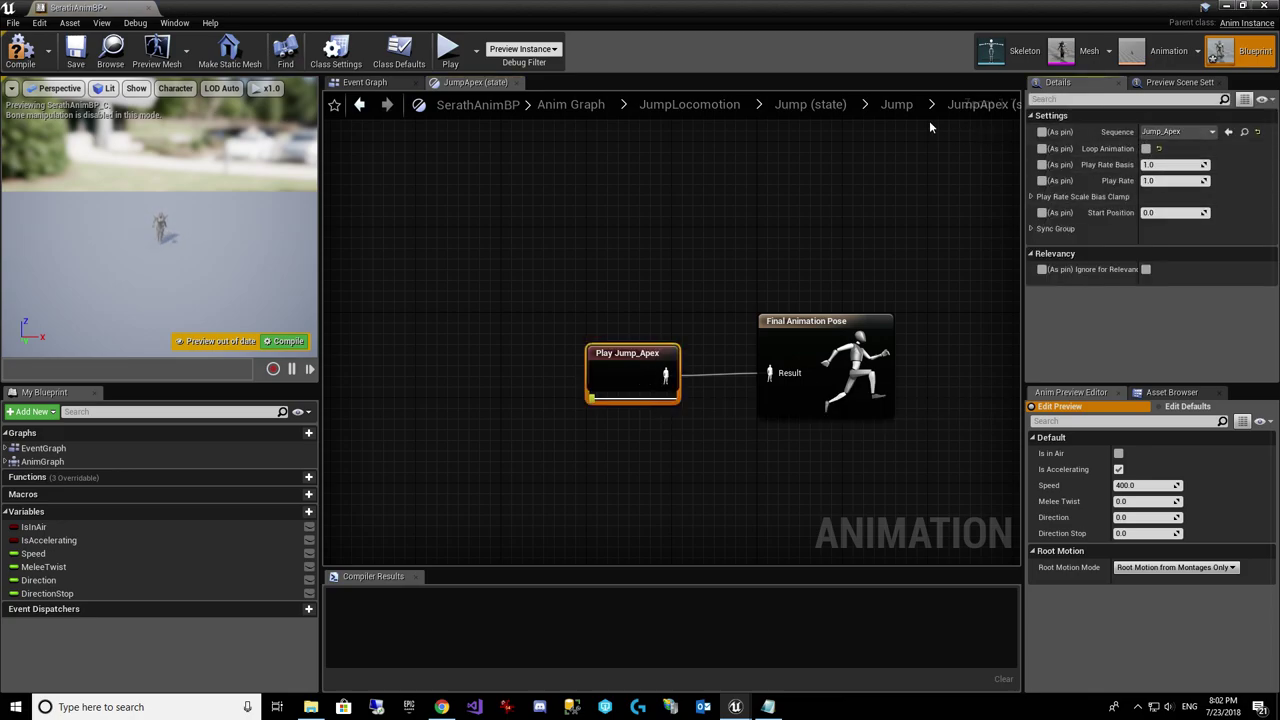
pyautogui.click(905, 106)
pyautogui.moveTo(984, 345); pyautogui.dragTo(838, 350, button='right')
pyautogui.doubleClick(838, 350)
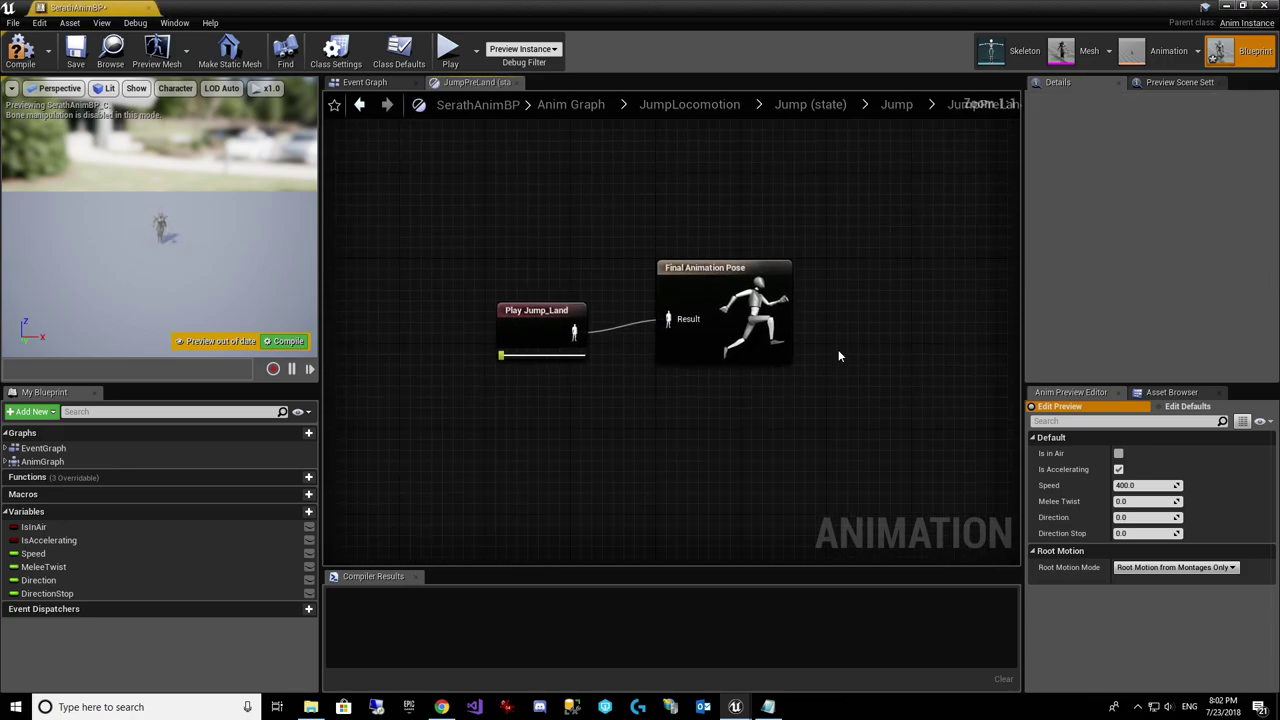
pyautogui.click(635, 358)
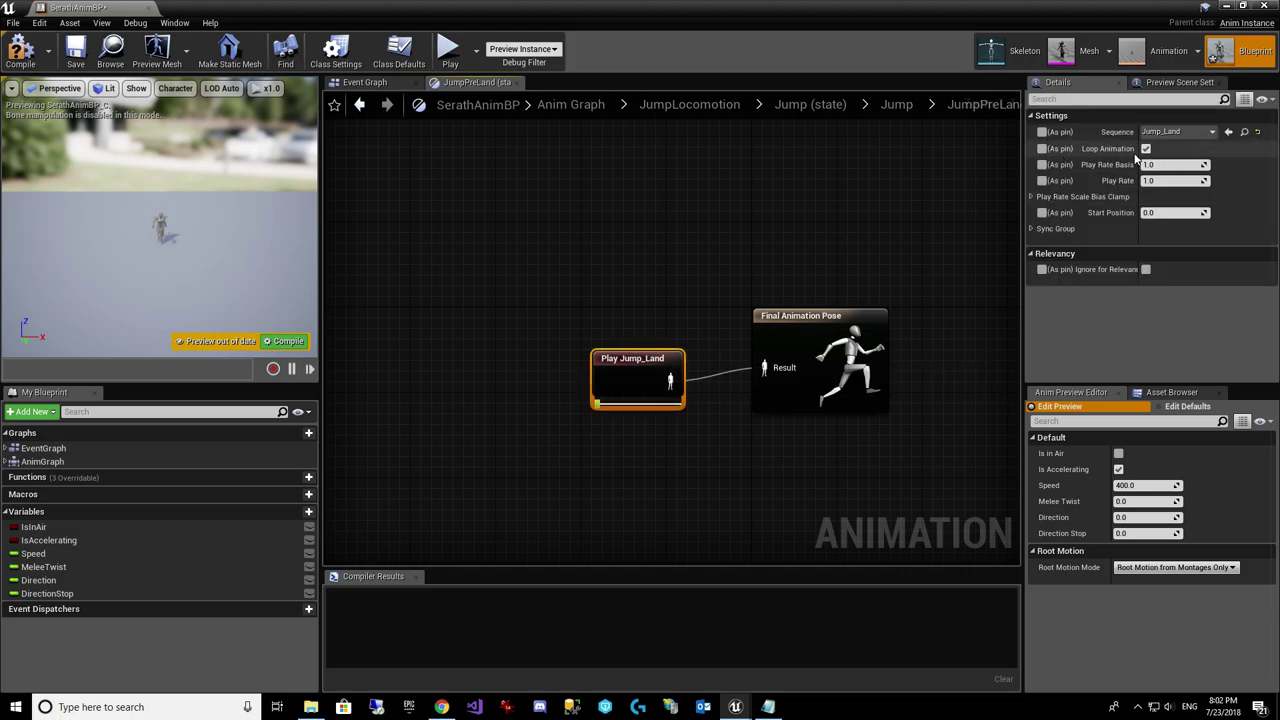
pyautogui.click(897, 104)
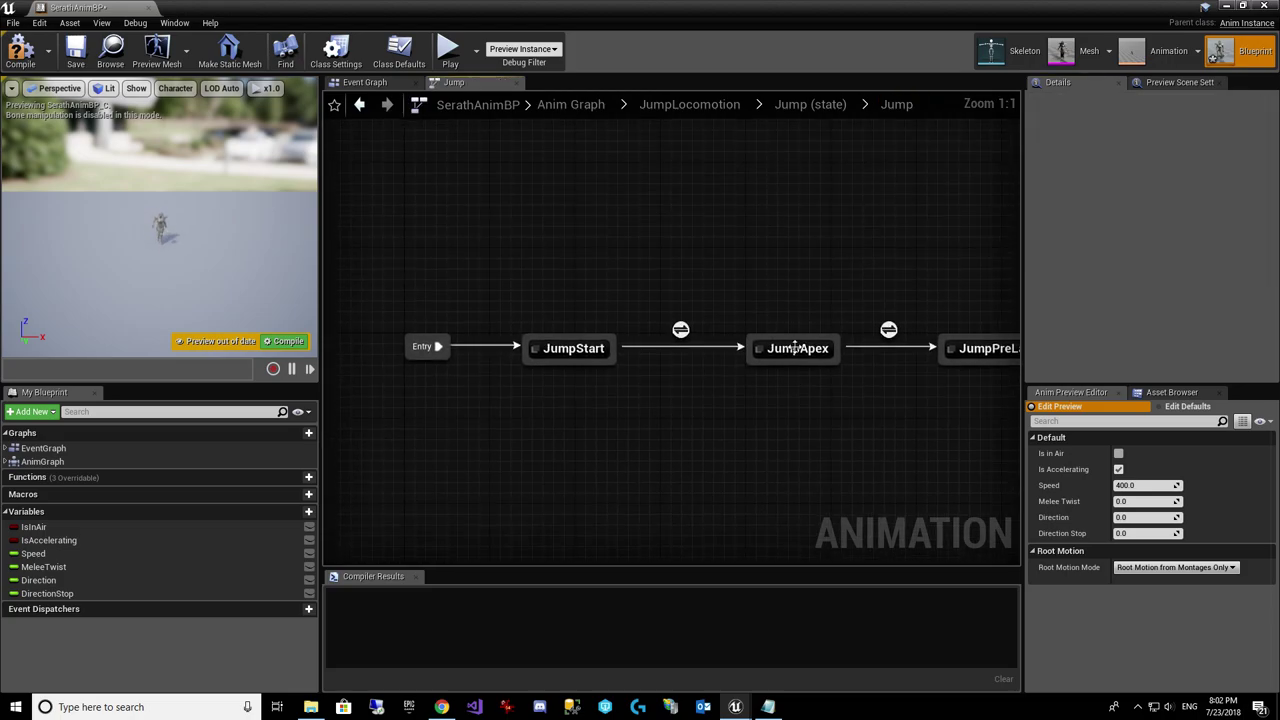
pyautogui.doubleClick(798, 349)
pyautogui.click(655, 362)
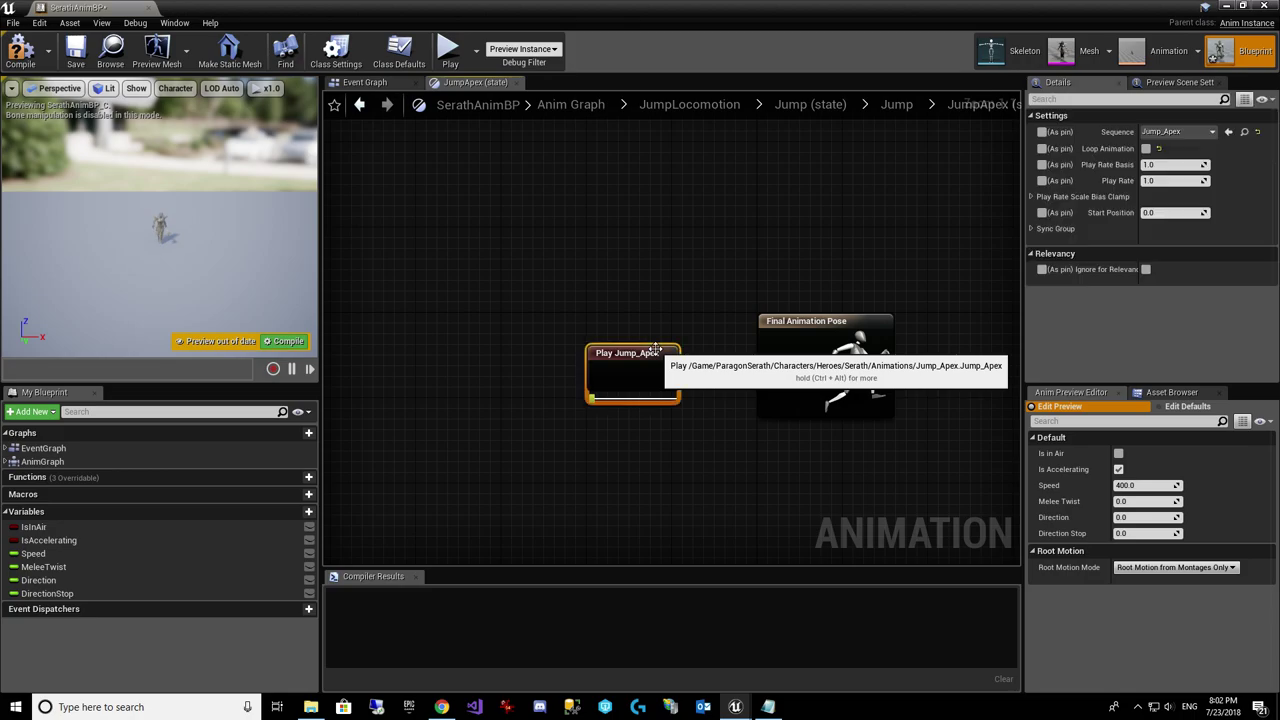
pyautogui.click(897, 104)
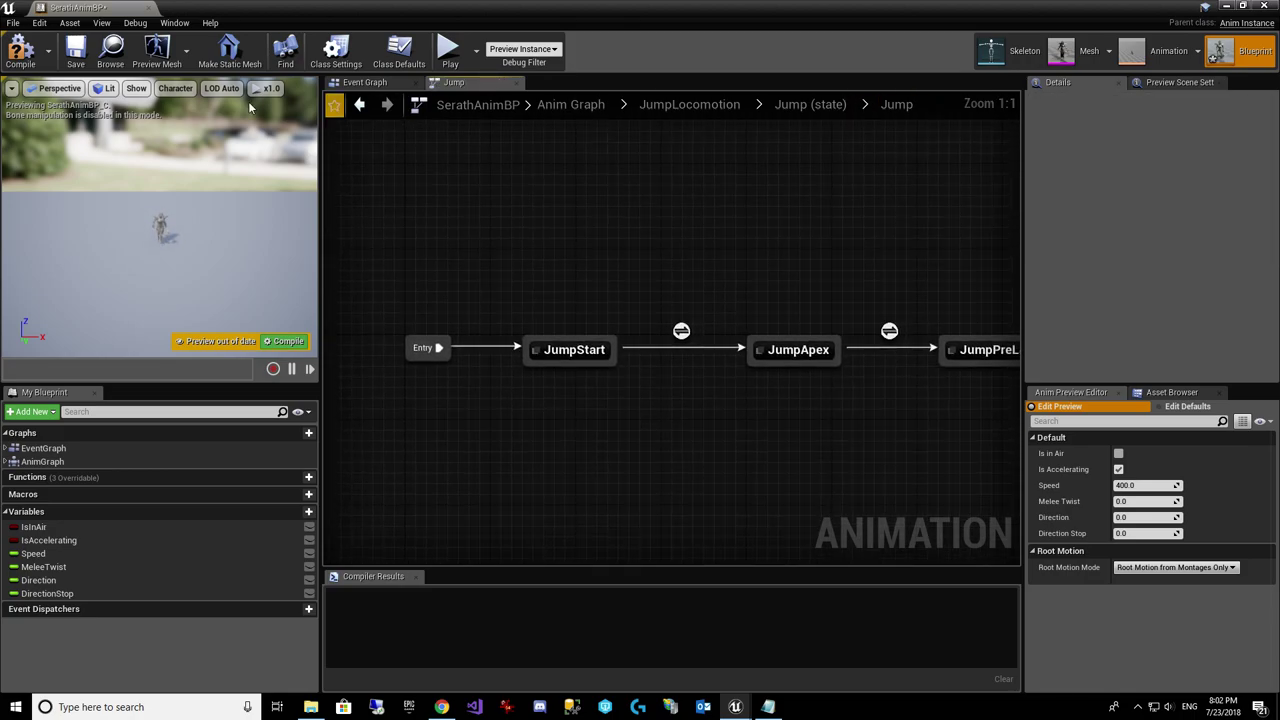
# Step: Compile and save SerathAnimBP, then return to the level editor
pyautogui.click(20, 50)
pyautogui.click(76, 52)
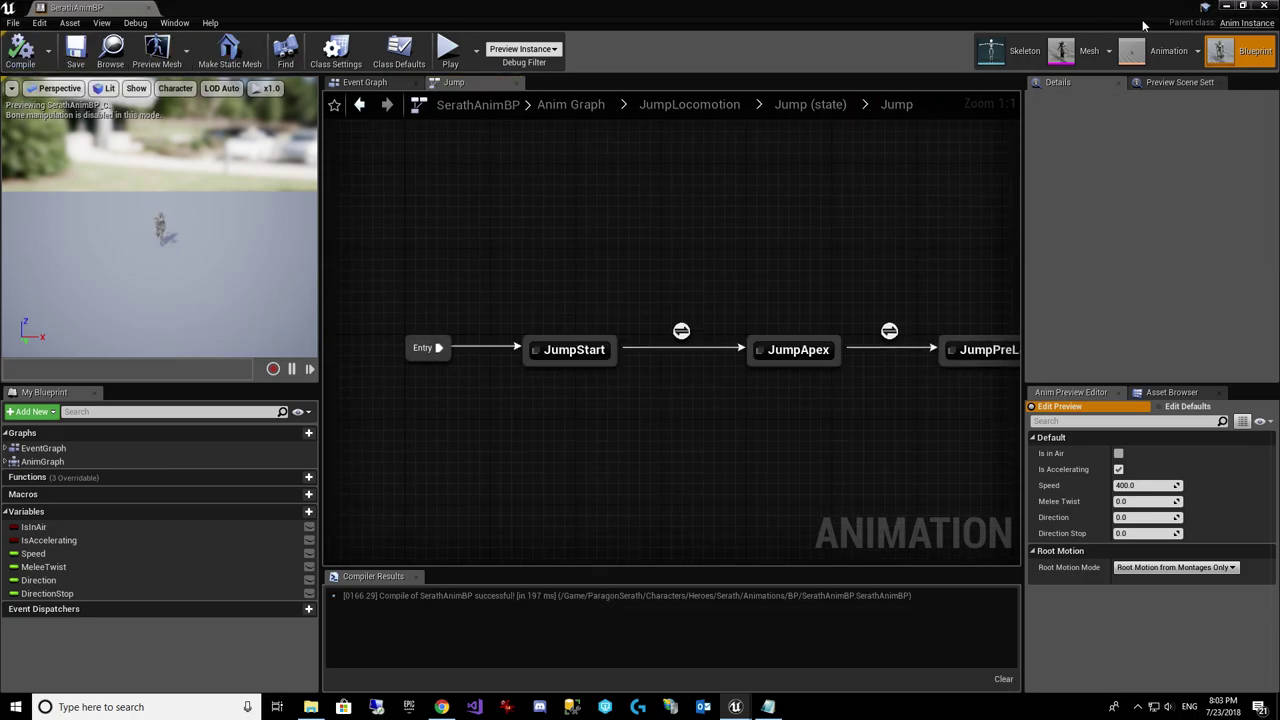
pyautogui.click(1229, 7)
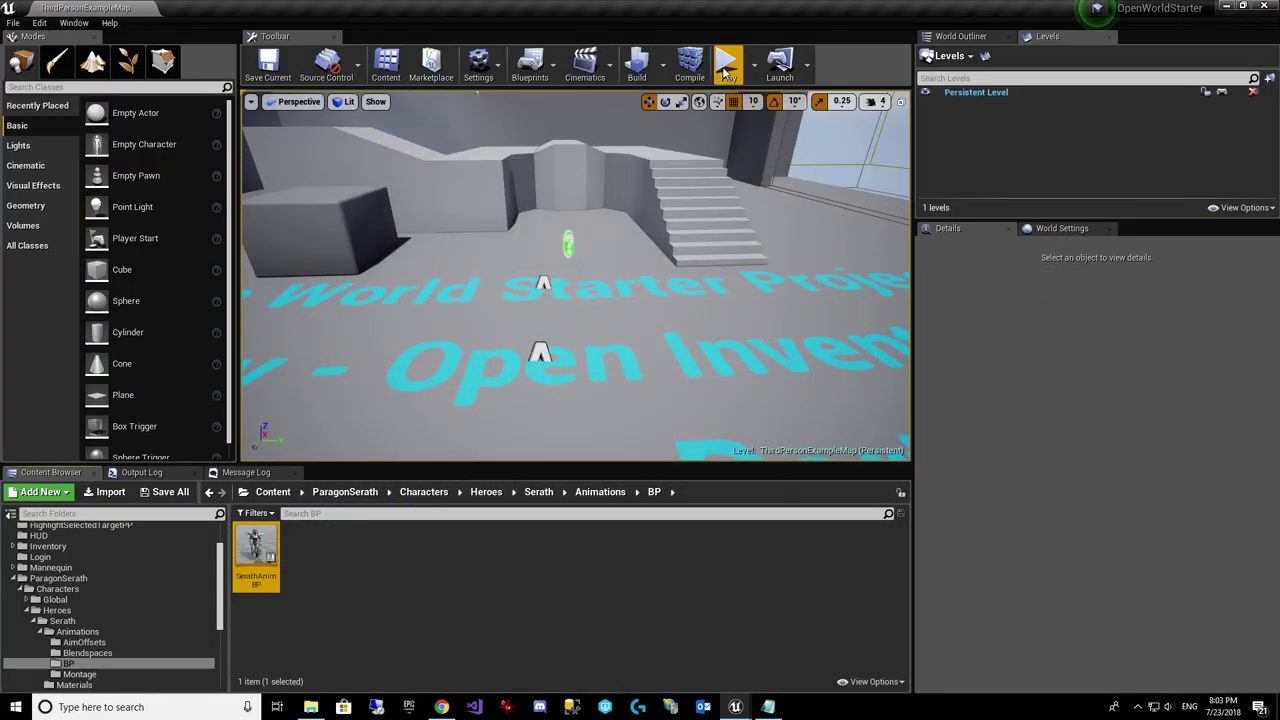
pyautogui.click(575, 280)
pyautogui.press('w')
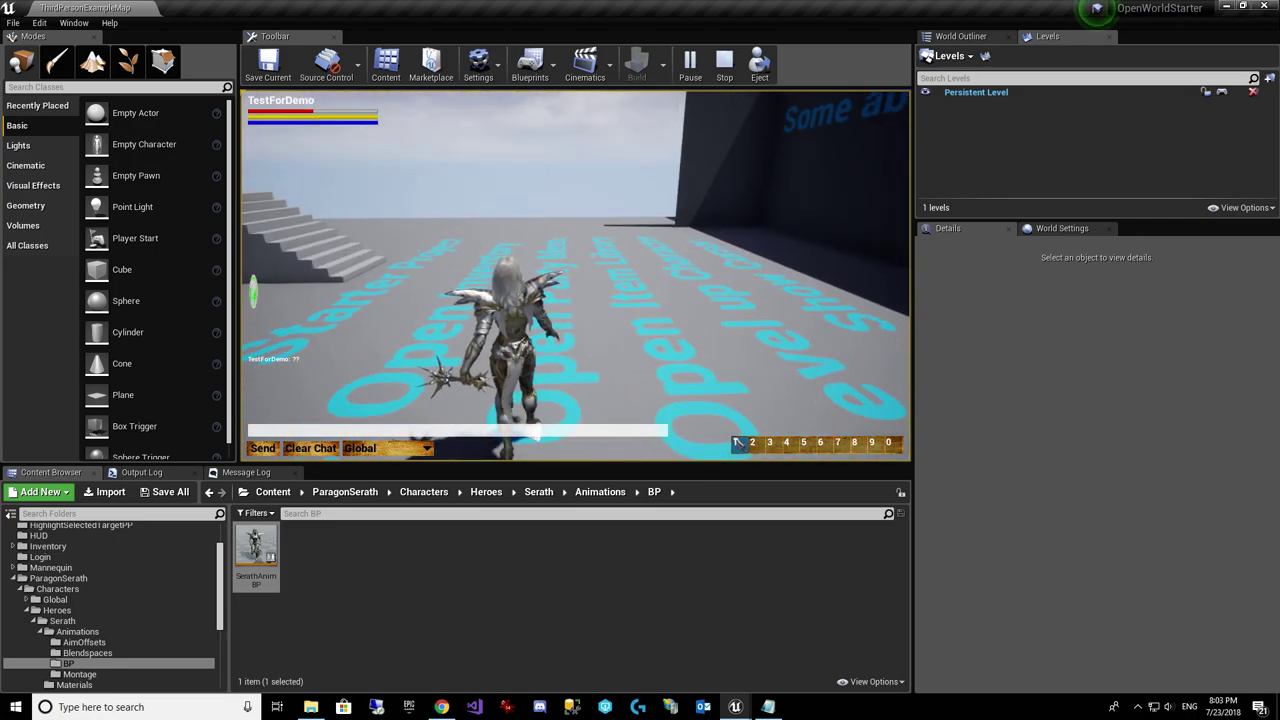
pyautogui.press('Escape')
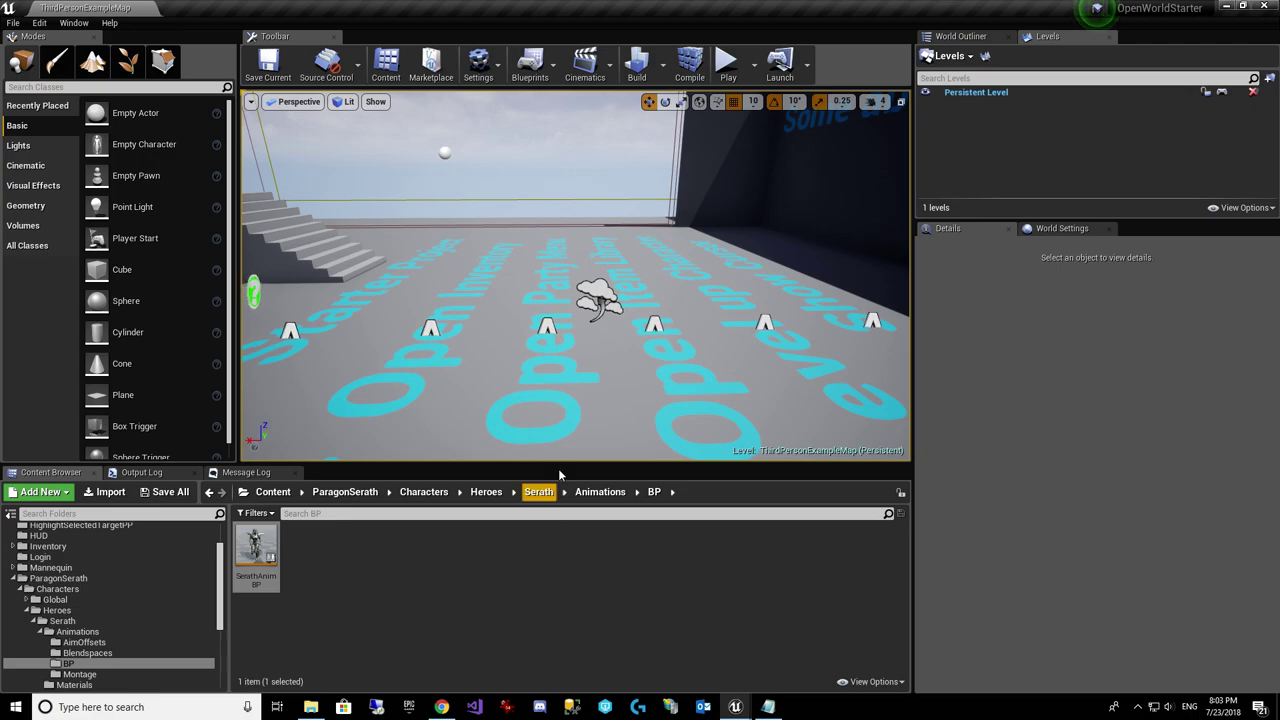
# Step: Run RPGWorldServer.exe from the RPGWorldServer folder as administrator
pyautogui.click(311, 707)
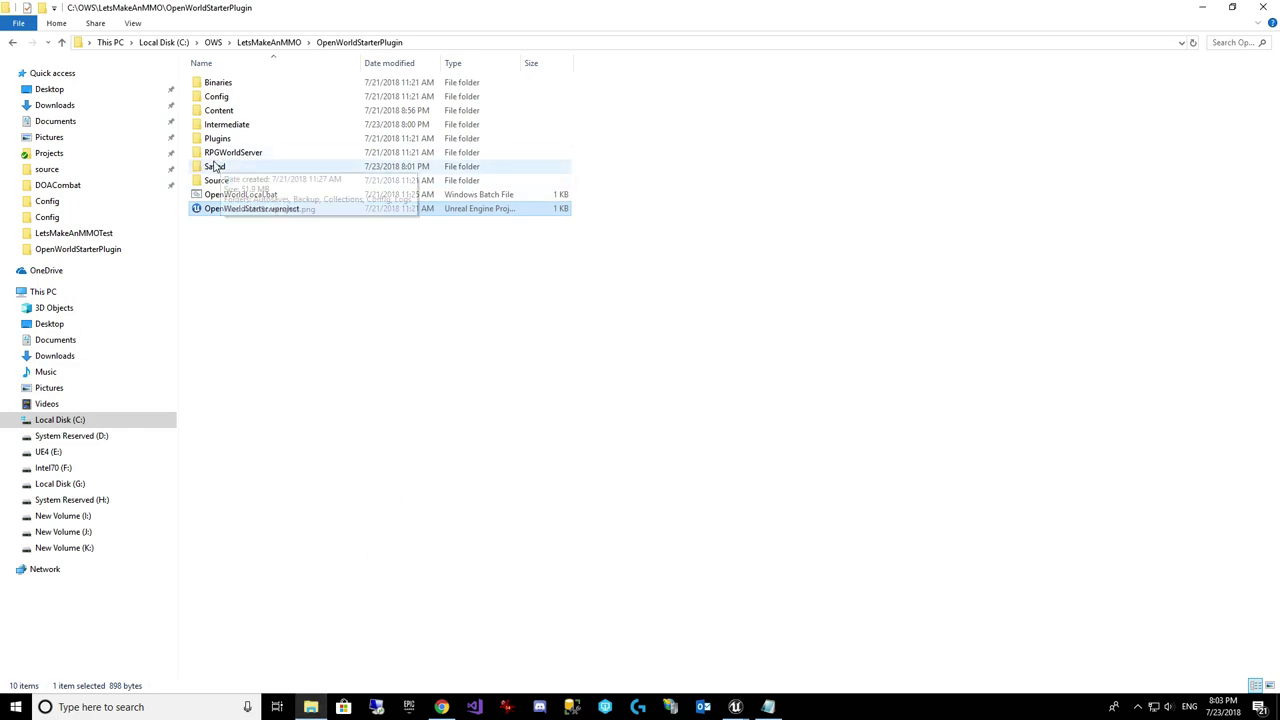
pyautogui.doubleClick(250, 153)
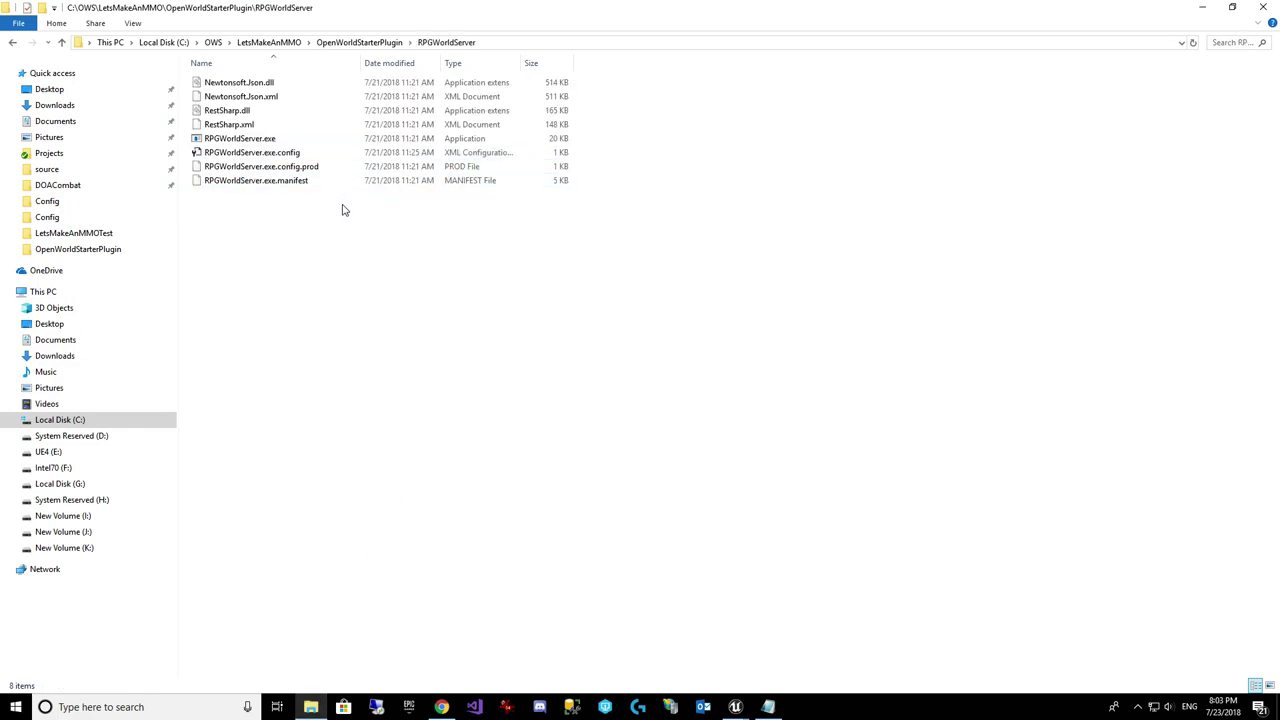
pyautogui.rightClick(266, 141)
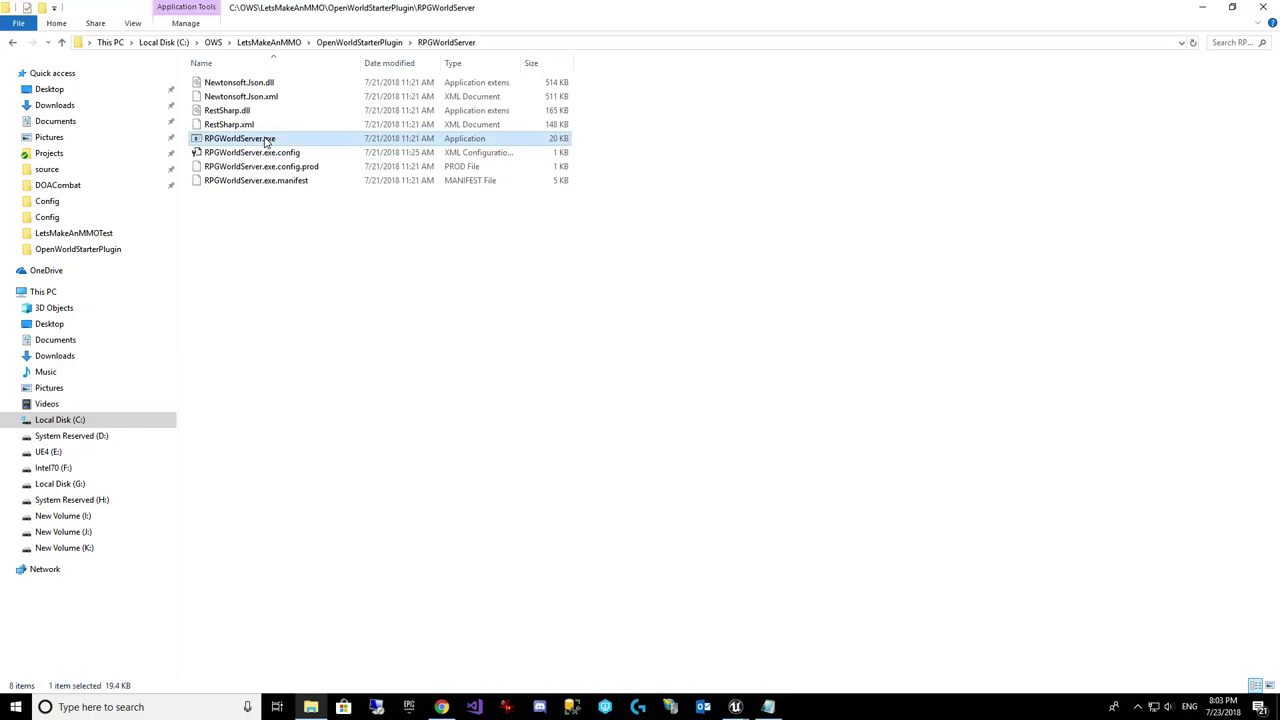
pyautogui.click(300, 162)
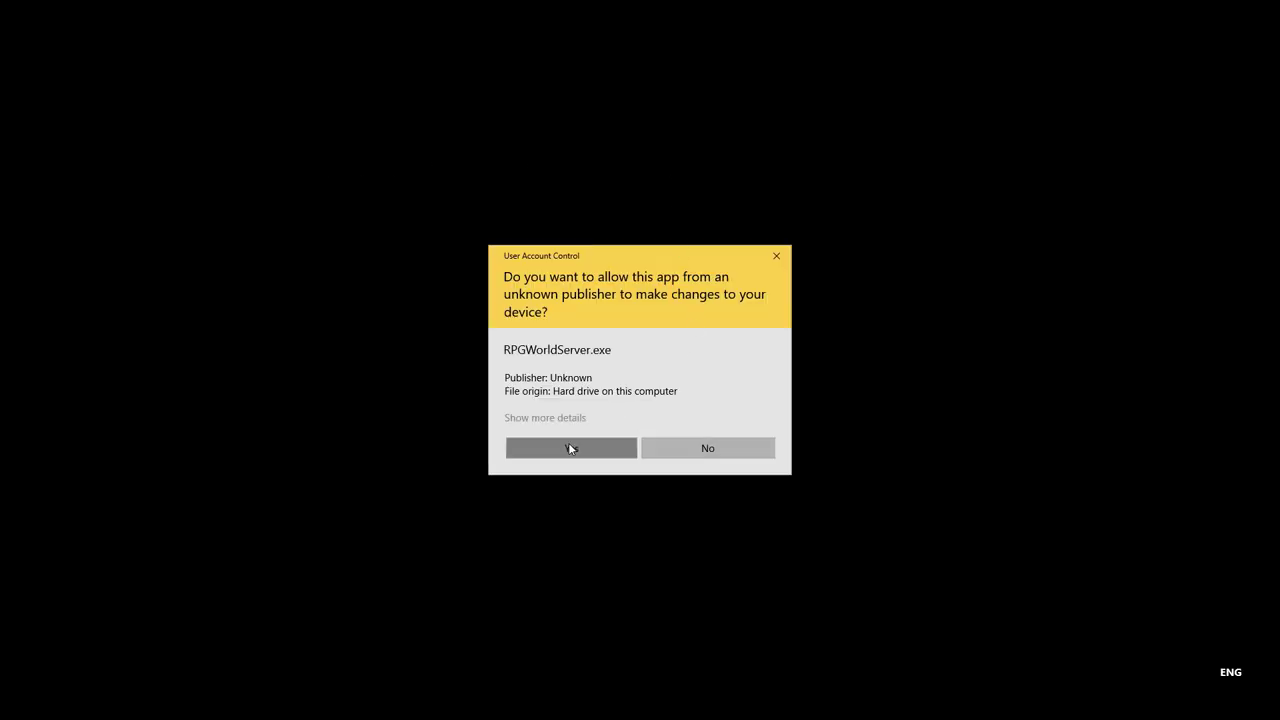
# Step: Allow RPG World Server to run, move its window right, and return Explorer to OpenWorldStarterPlugin
pyautogui.click(568, 447)
pyautogui.moveTo(333, 40); pyautogui.dragTo(1093, 71)
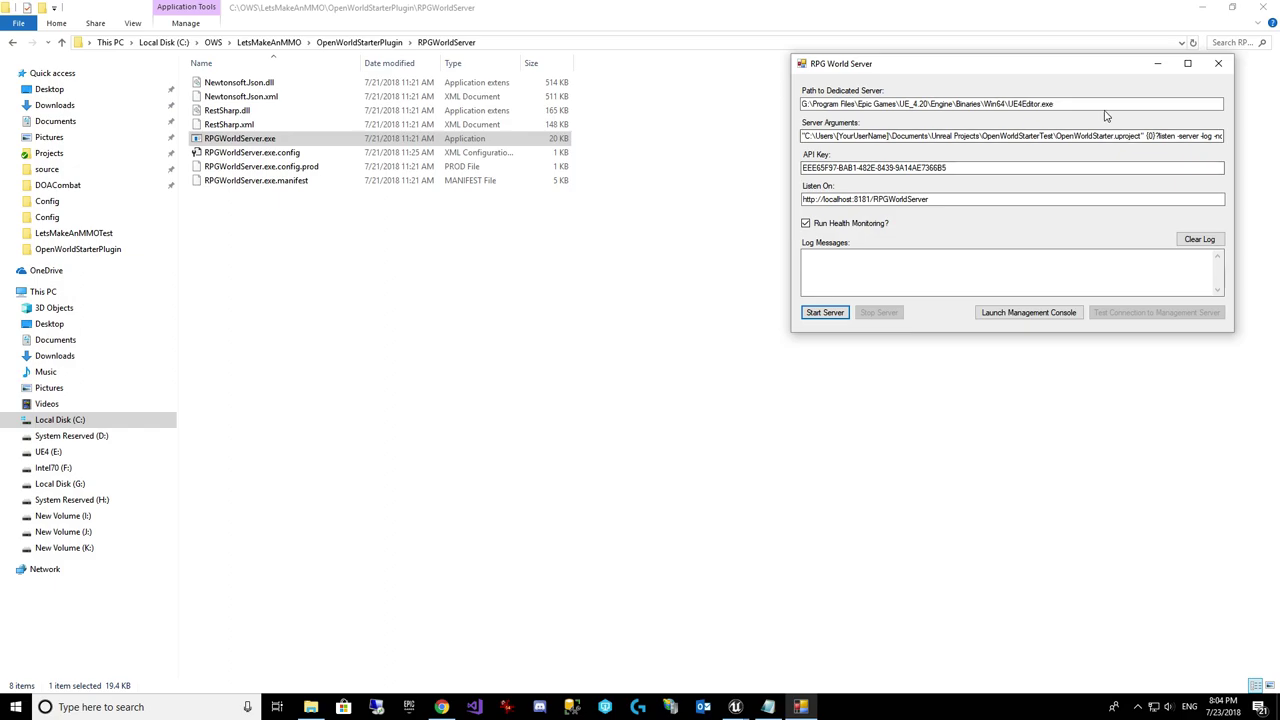
pyautogui.moveTo(1056, 104); pyautogui.dragTo(601, 114)
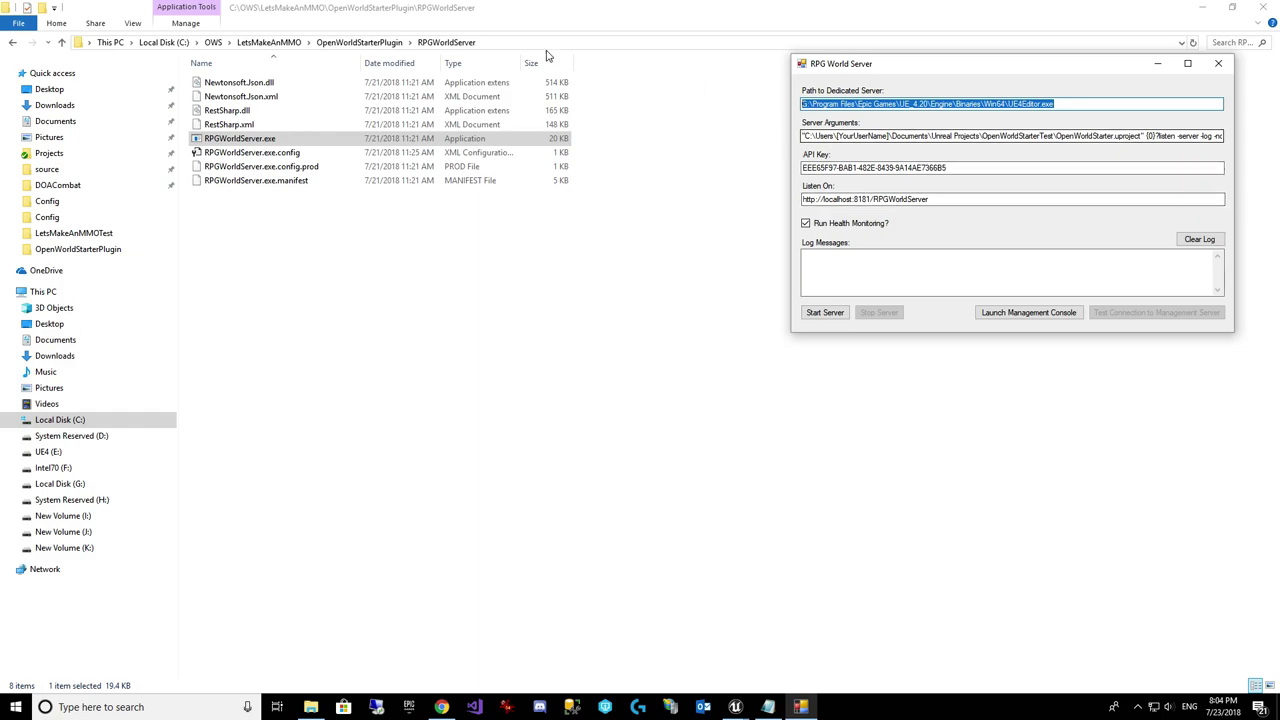
pyautogui.click(380, 43)
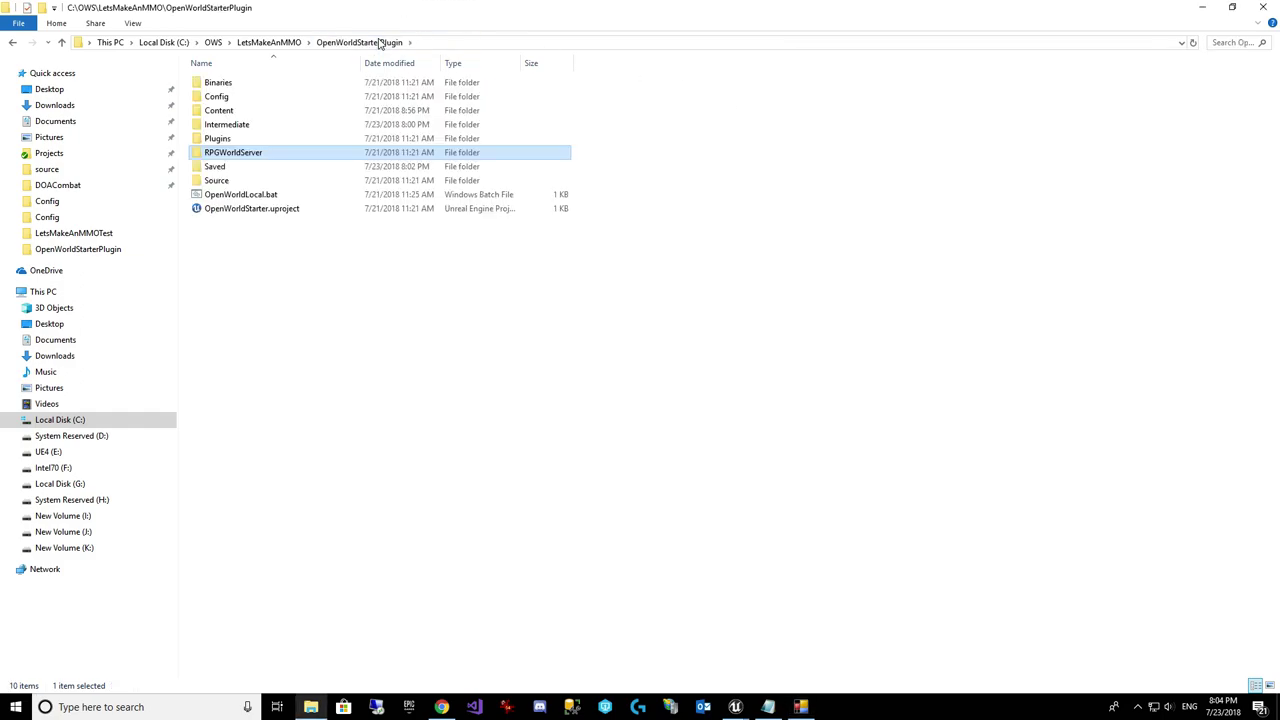
# Step: Copy the C:\OWS\LetsMakeAnMMO\OpenWorldStarterPlugin folder path from the Explorer address bar
pyautogui.click(305, 258)
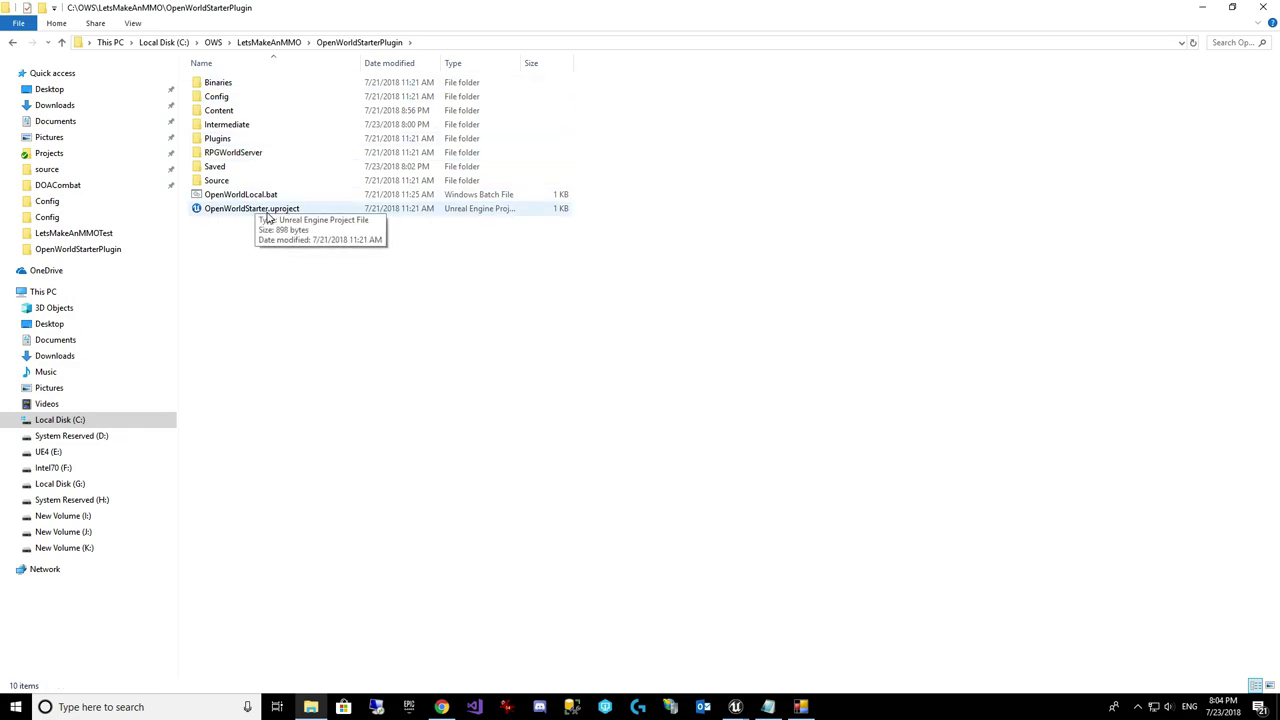
pyautogui.click(443, 43)
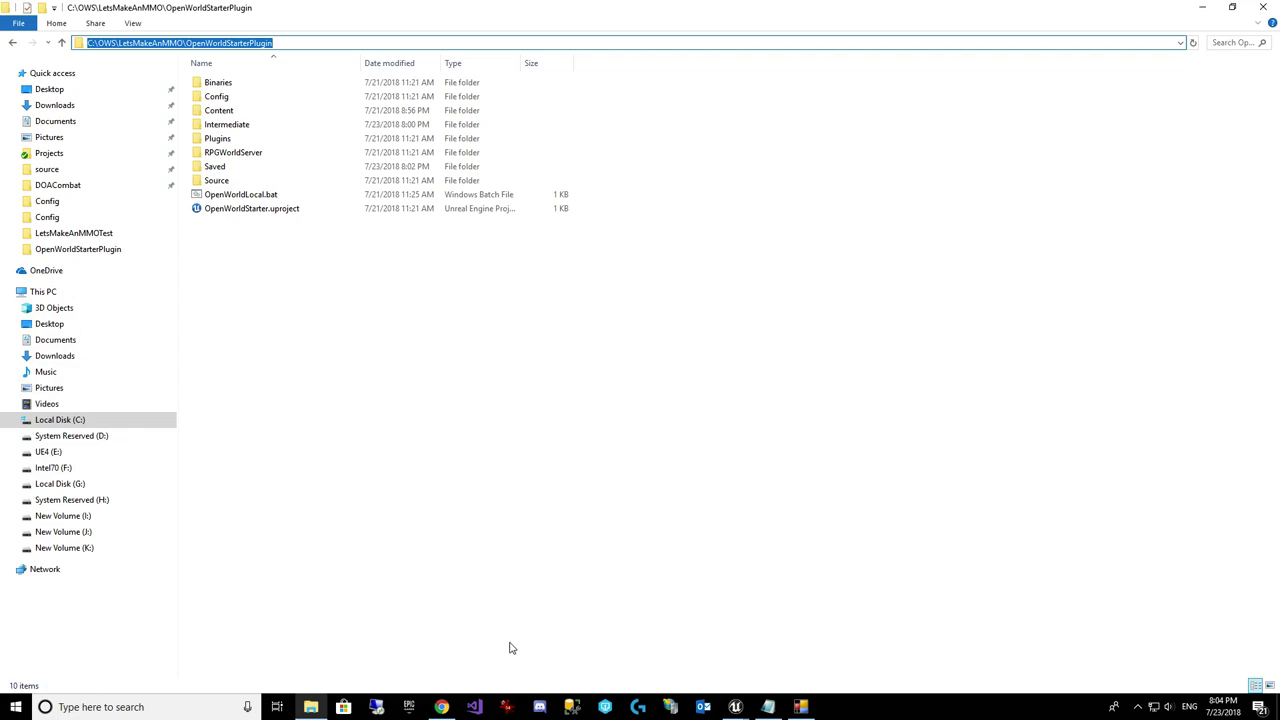
# Step: Replace the placeholder project folder in Server Arguments with the copied OpenWorldStarterPlugin path
pyautogui.click(800, 707)
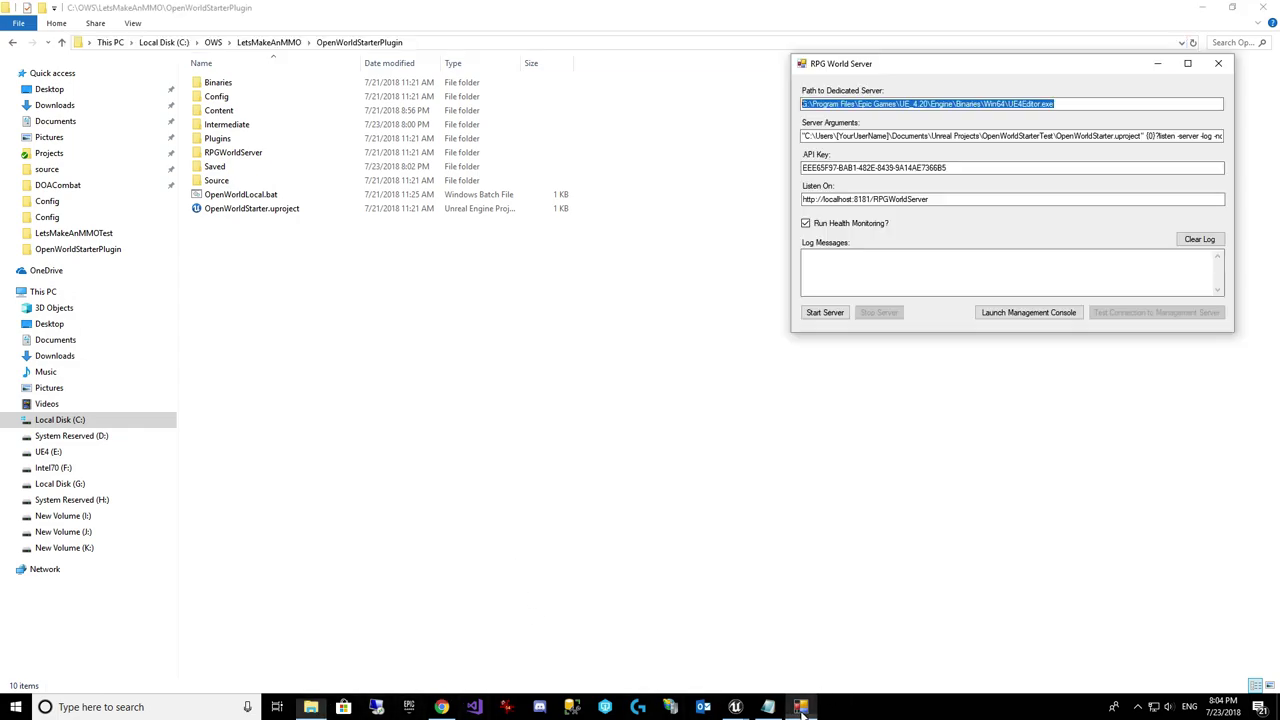
pyautogui.click(807, 135)
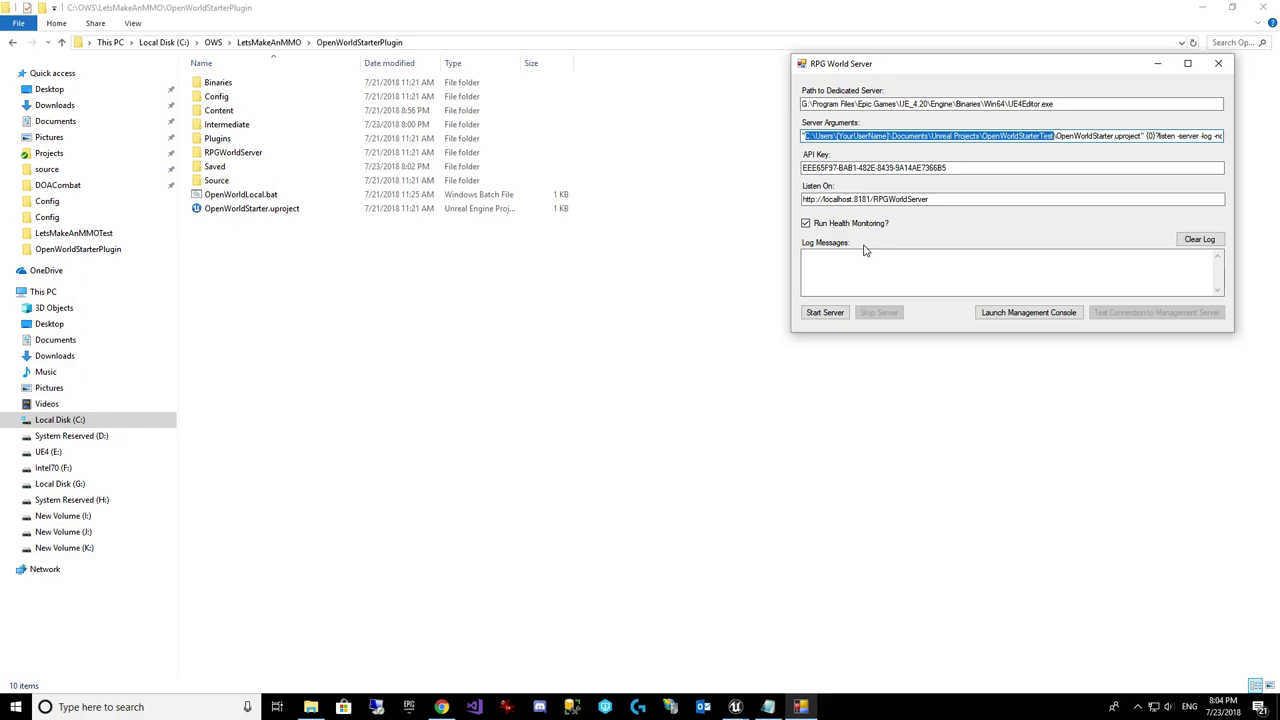
pyautogui.press('Delete')
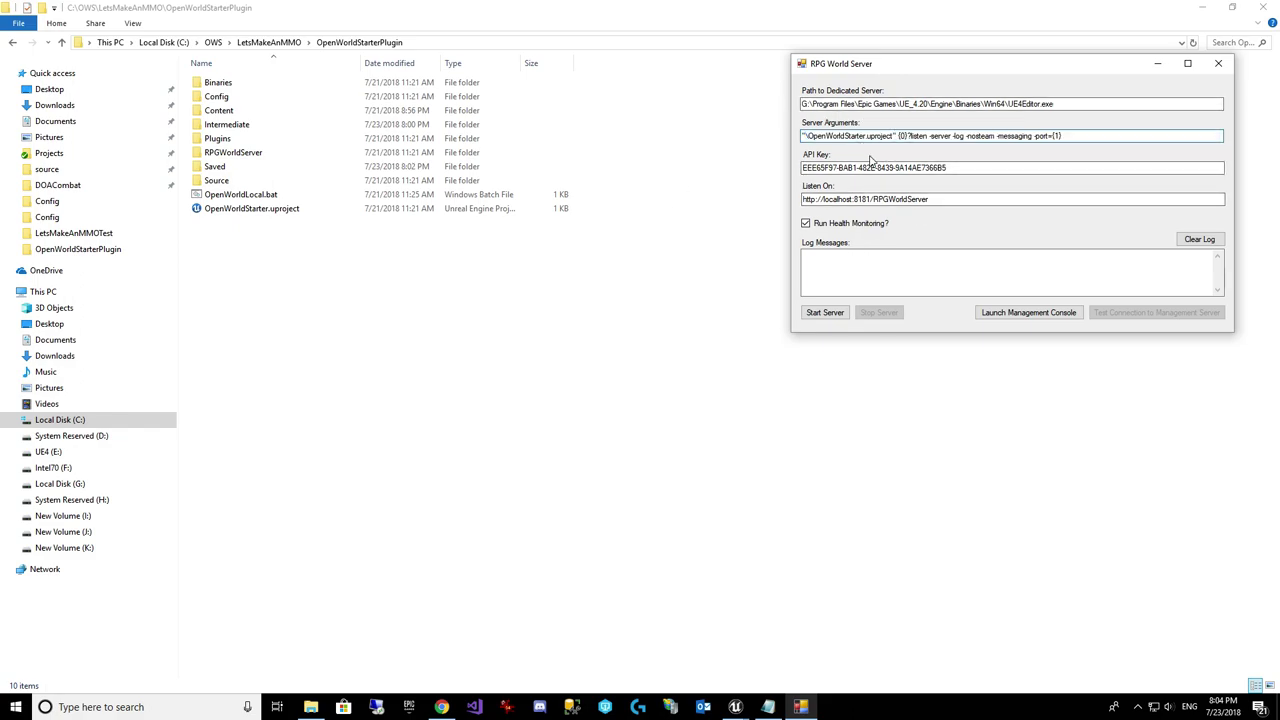
pyautogui.hotkey('ctrl', 'v')
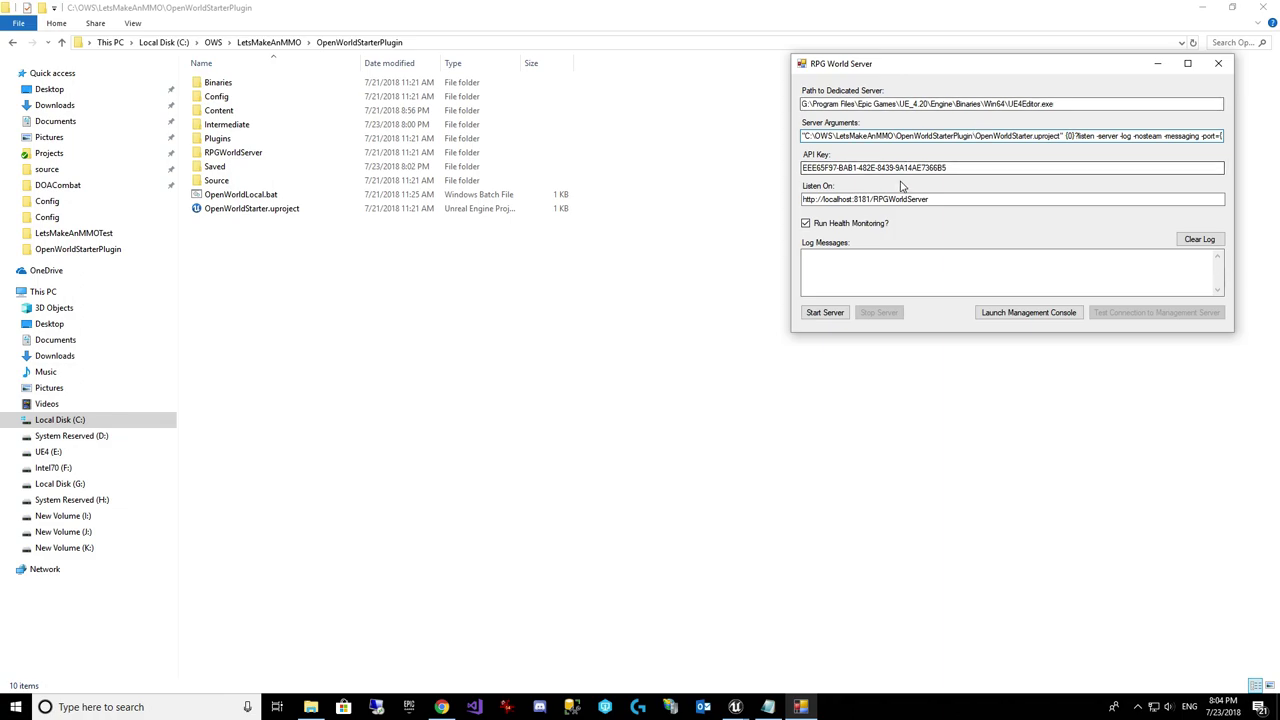
# Step: Start the world server on localhost:8181, test the management connection, and launch the management console
pyautogui.moveTo(985, 168); pyautogui.dragTo(767, 163)
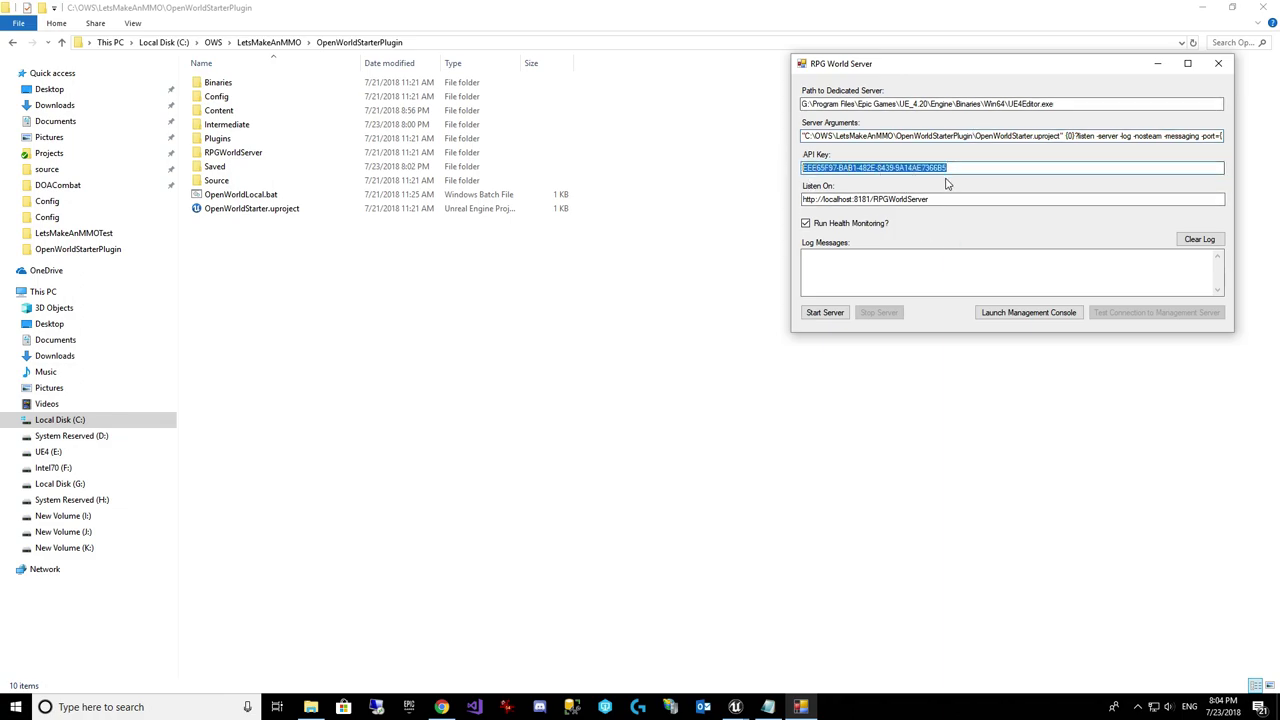
pyautogui.click(968, 167)
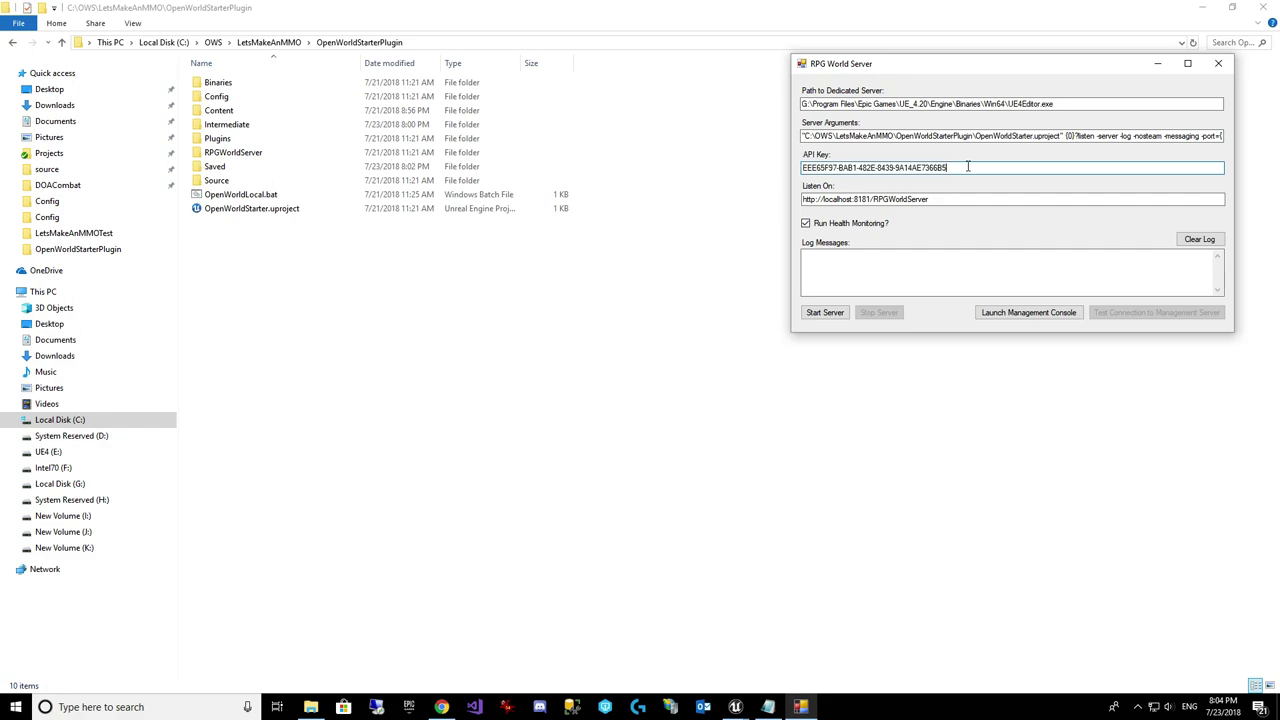
pyautogui.click(825, 312)
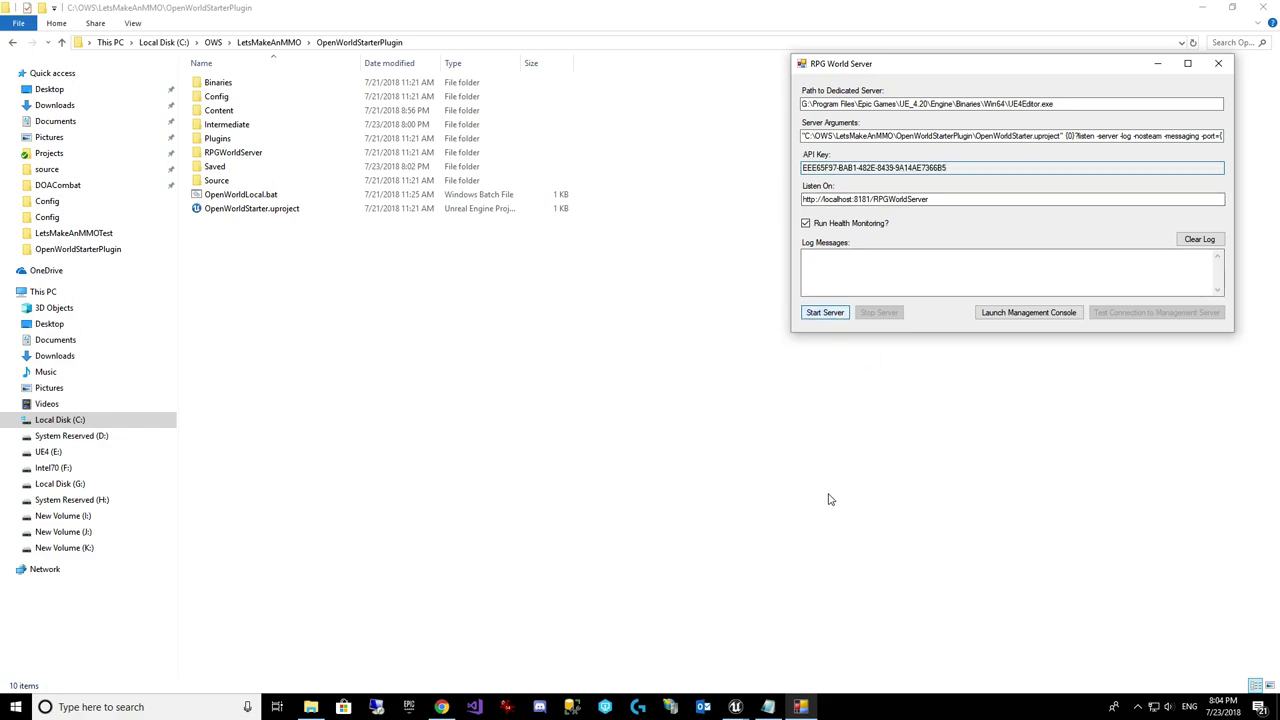
pyautogui.click(1107, 313)
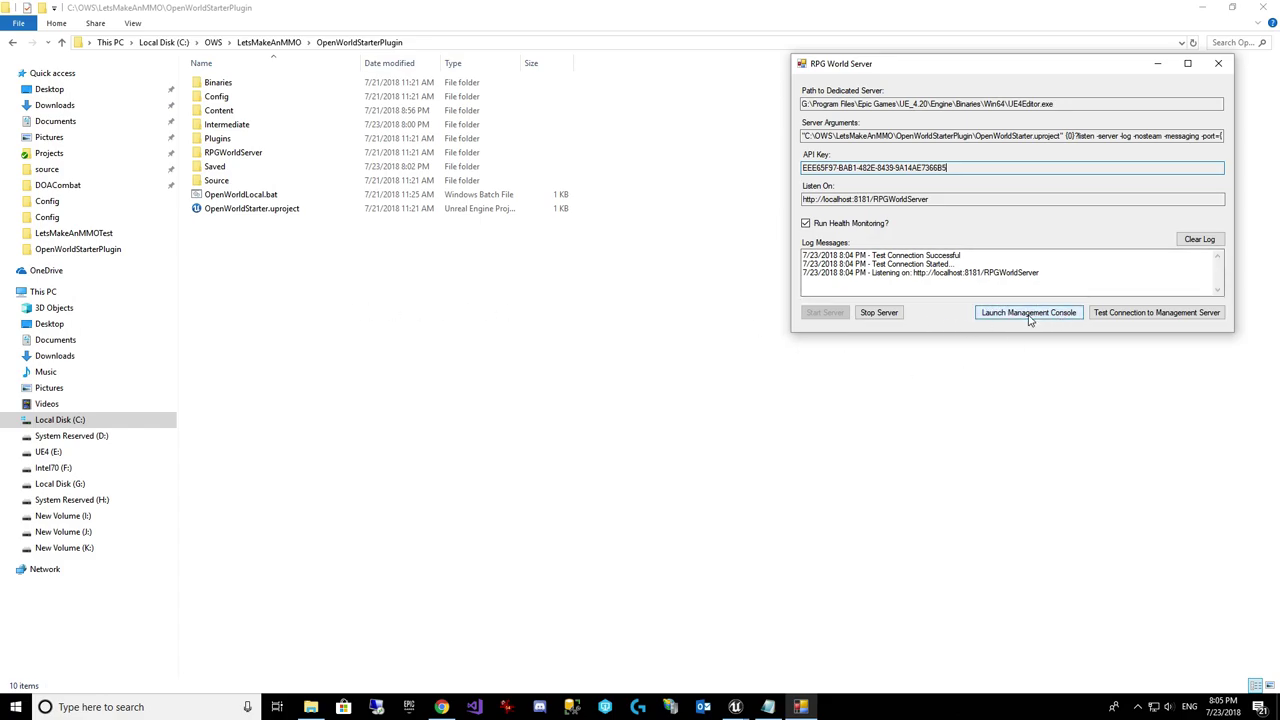
pyautogui.click(1028, 313)
# Step: Log in to the OpenWorld web admin with the suggested Developer account email and saved password
pyautogui.click(447, 172)
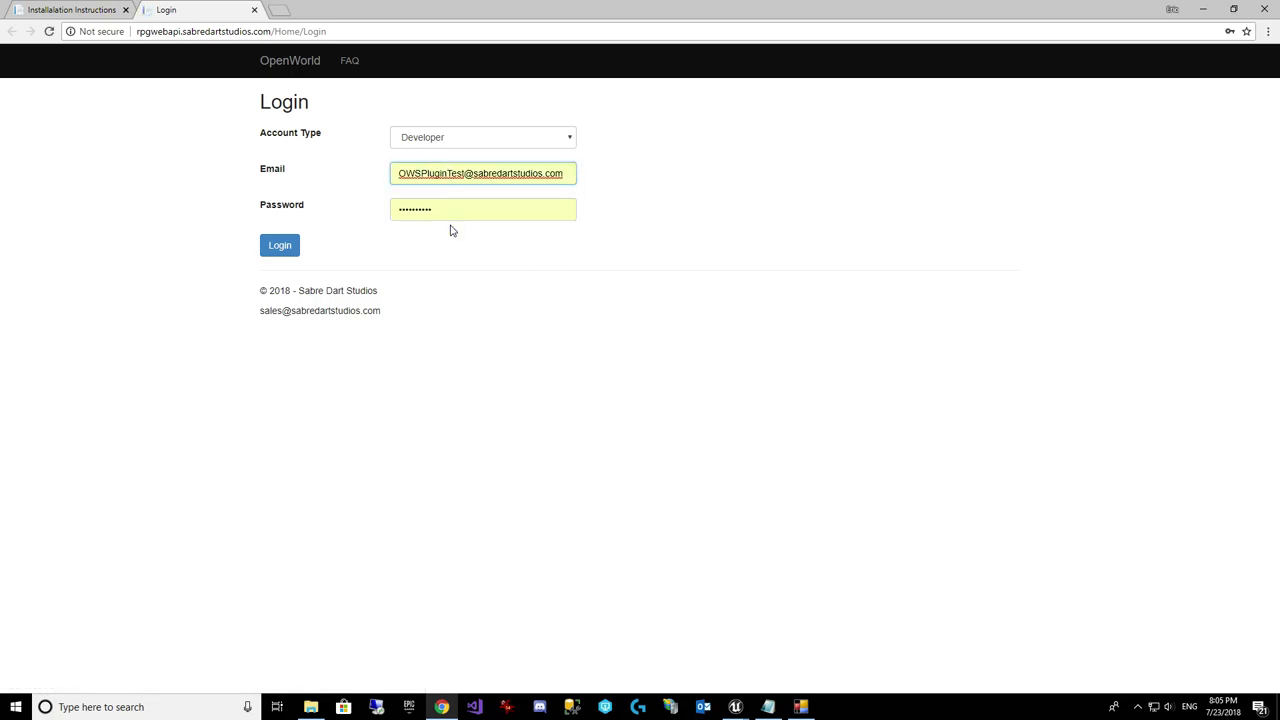
pyautogui.hotkey('ctrl', 'a')
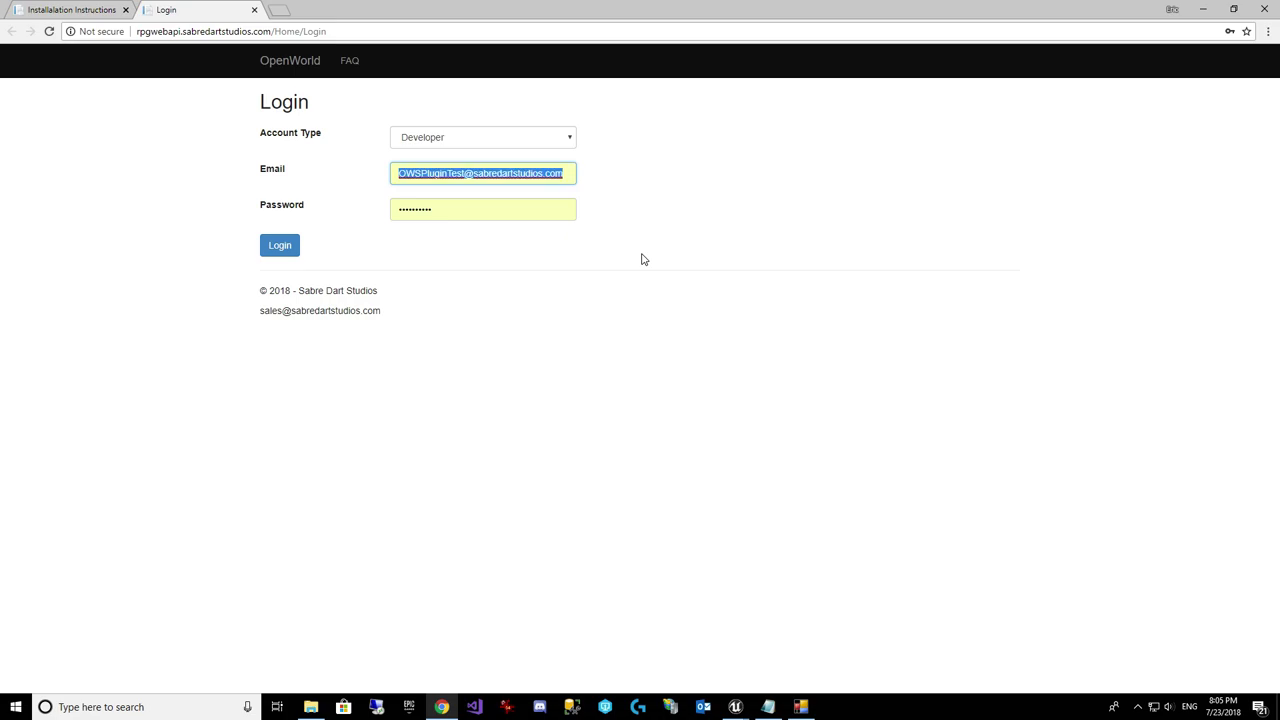
pyautogui.write('for')
pyautogui.press('Down')
pyautogui.press('Tab')
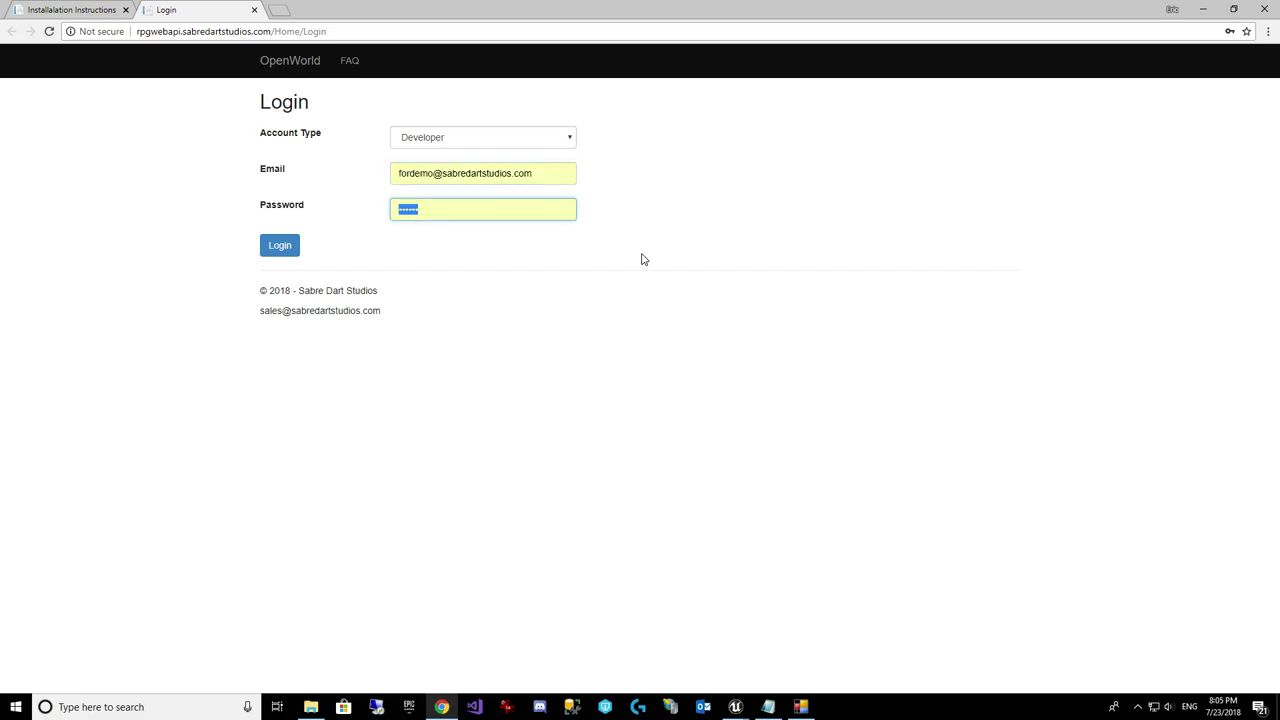
pyautogui.click(296, 251)
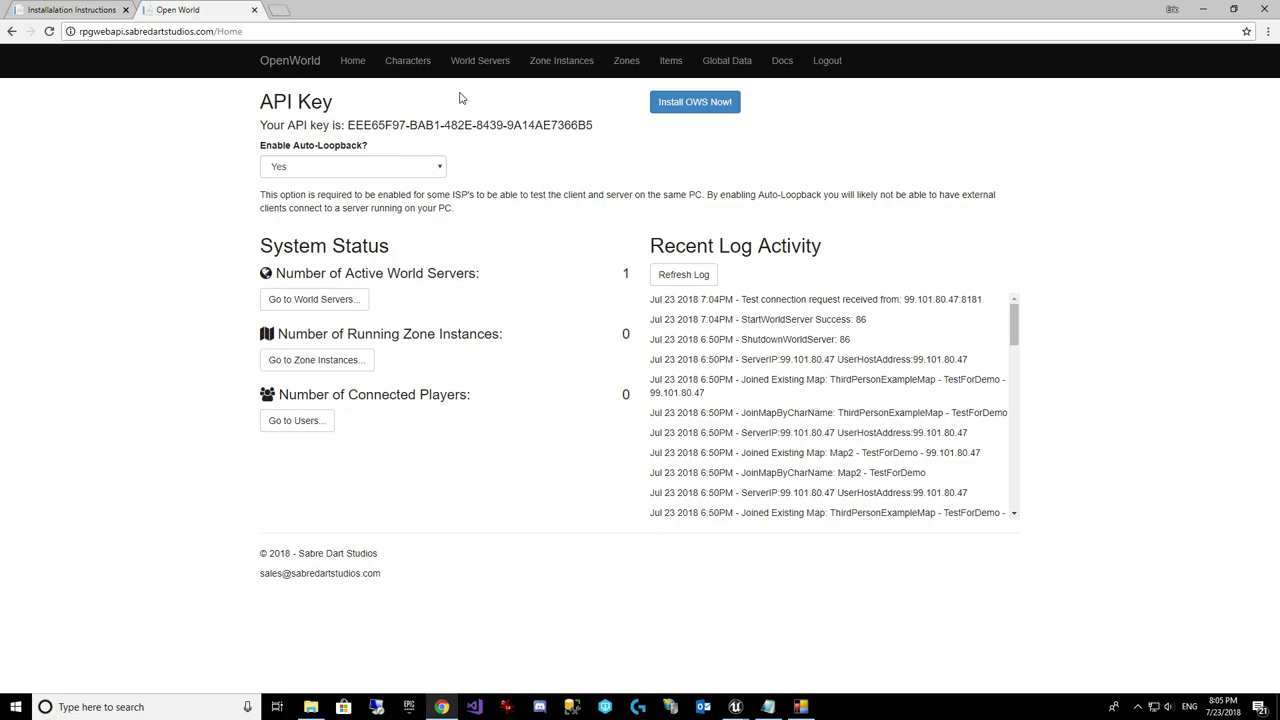
# Step: Browse the Characters and World Servers pages, checking the world server's external IP address
pyautogui.click(408, 62)
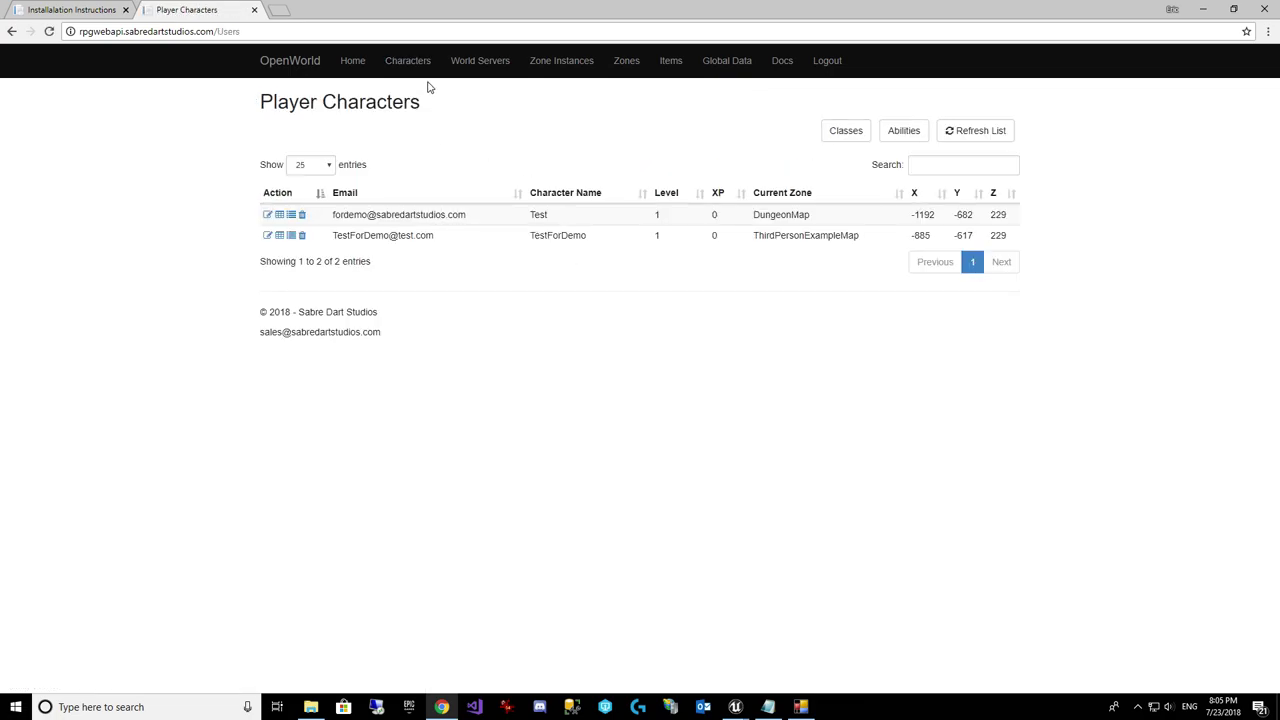
pyautogui.click(490, 64)
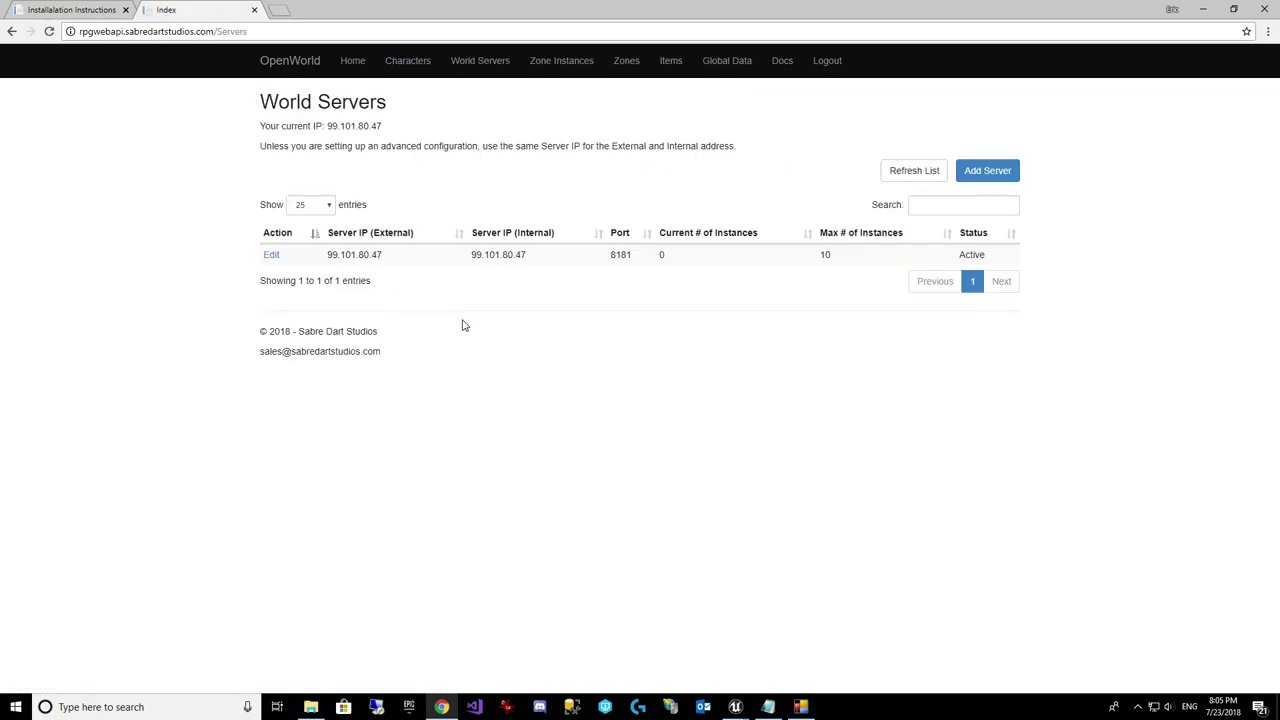
pyautogui.moveTo(319, 260); pyautogui.dragTo(380, 256)
pyautogui.click(536, 419)
pyautogui.click(800, 706)
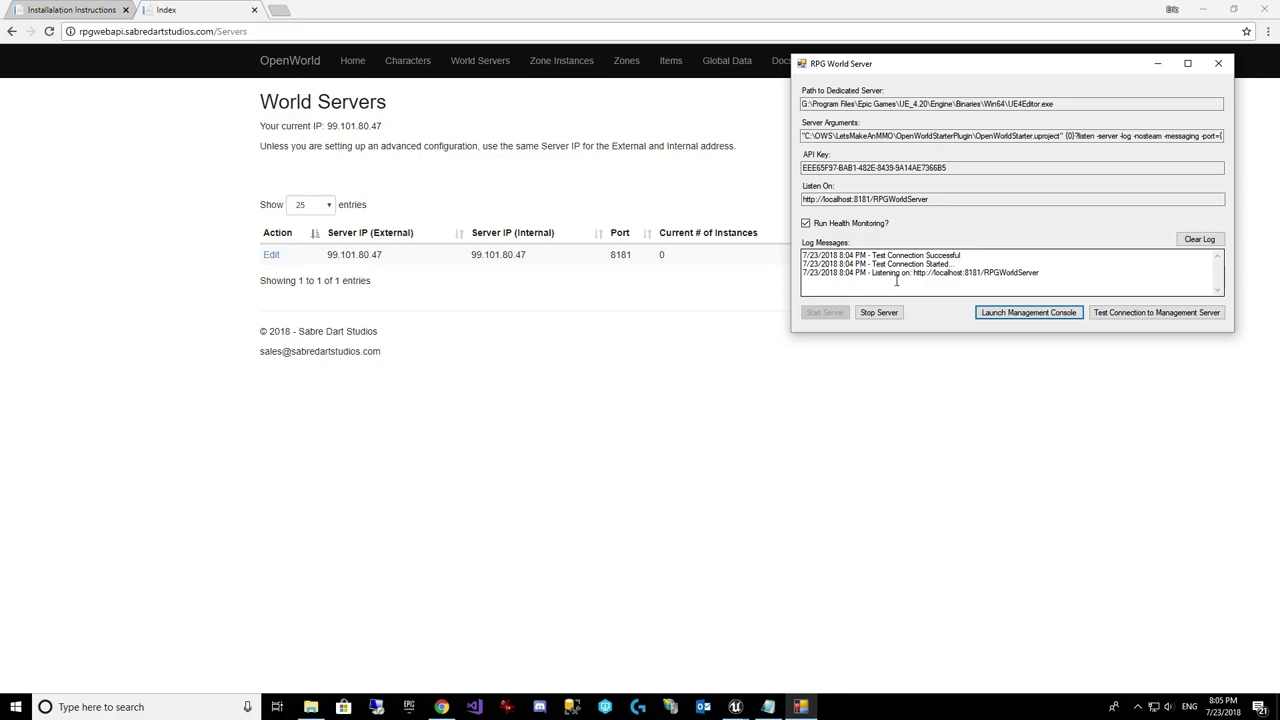
pyautogui.click(594, 266)
# Step: Review Zones, Items and Global Data, then relaunch the console and view the empty Zone Instances list
pyautogui.click(552, 62)
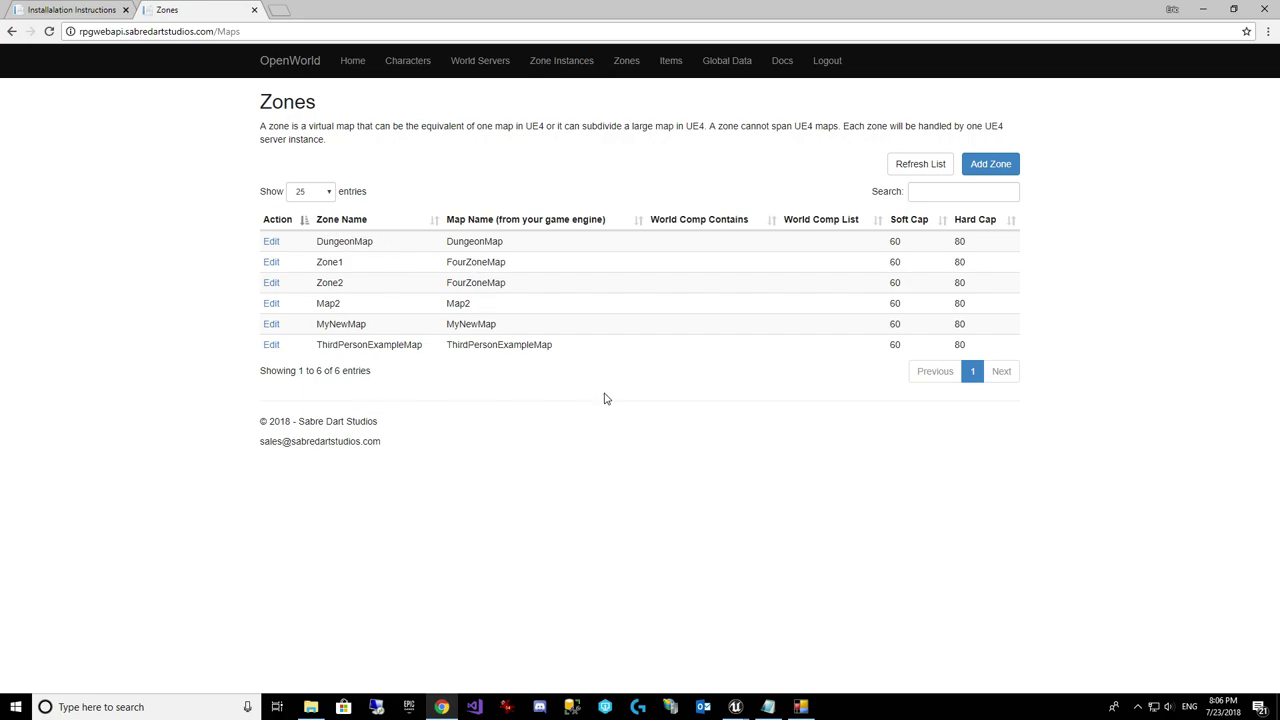
pyautogui.click(672, 64)
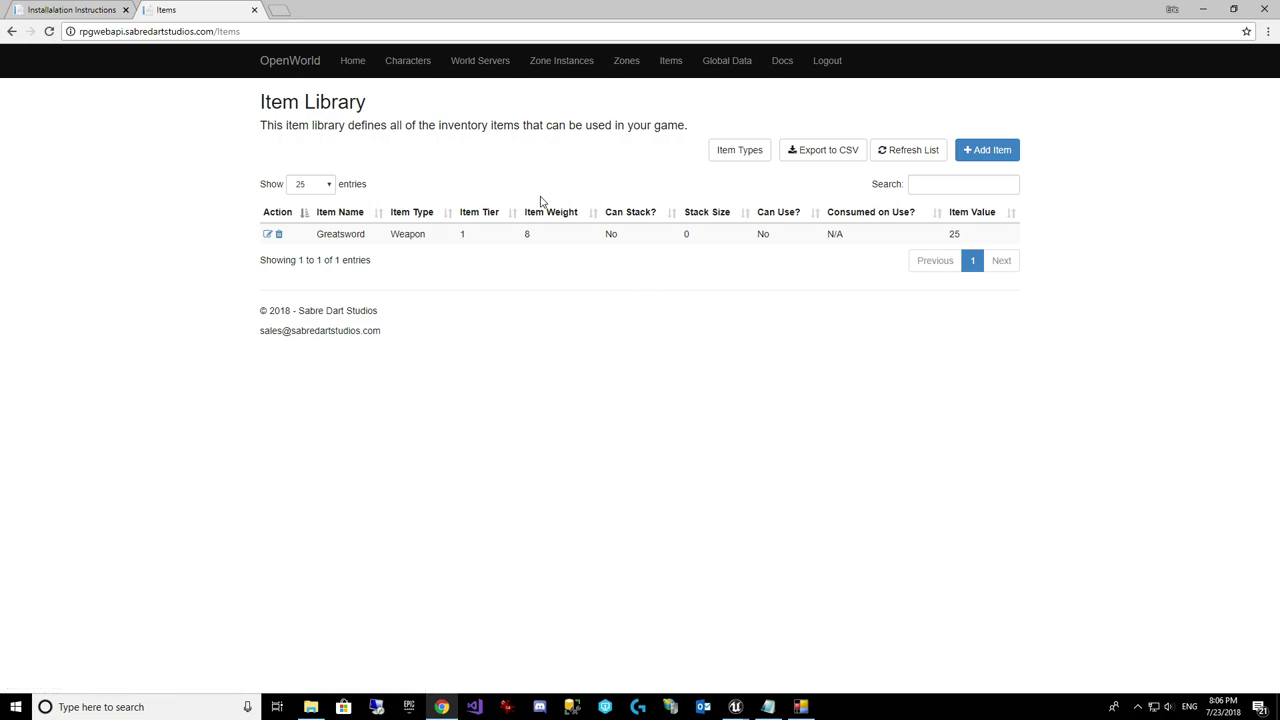
pyautogui.click(743, 63)
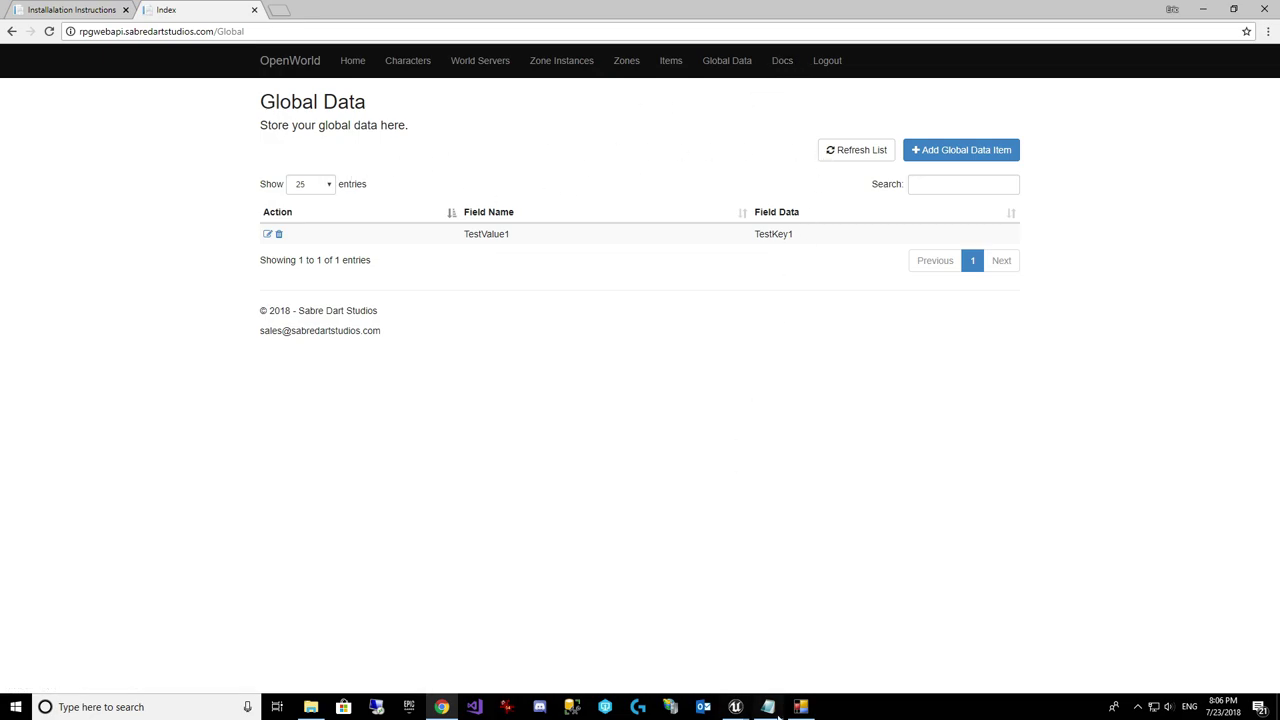
pyautogui.click(808, 701)
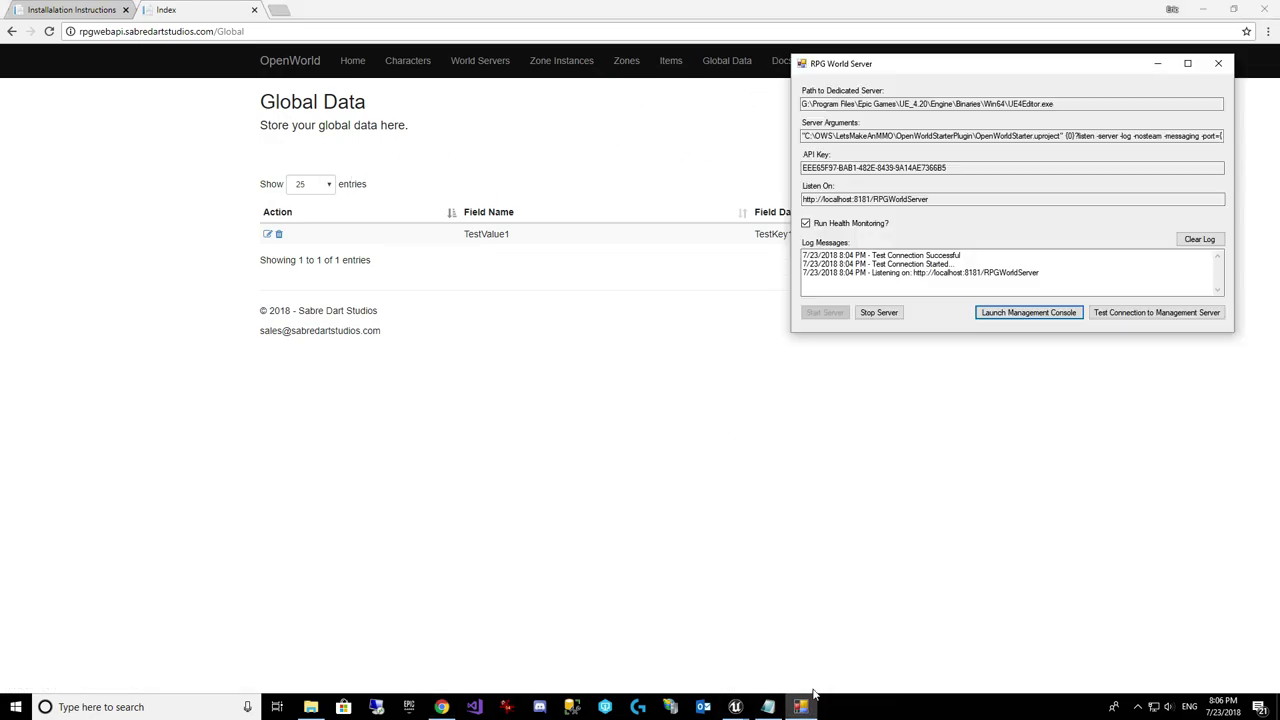
pyautogui.click(1018, 313)
pyautogui.click(545, 62)
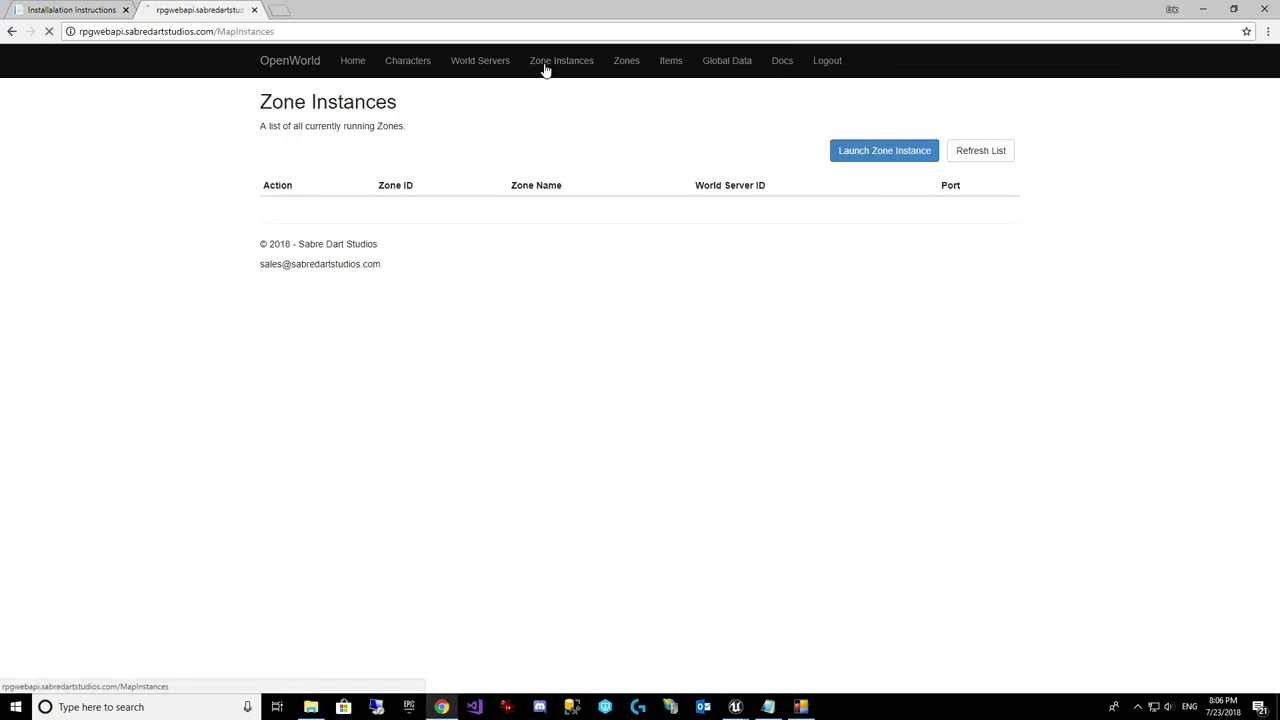
pyautogui.click(800, 707)
pyautogui.moveTo(738, 708)
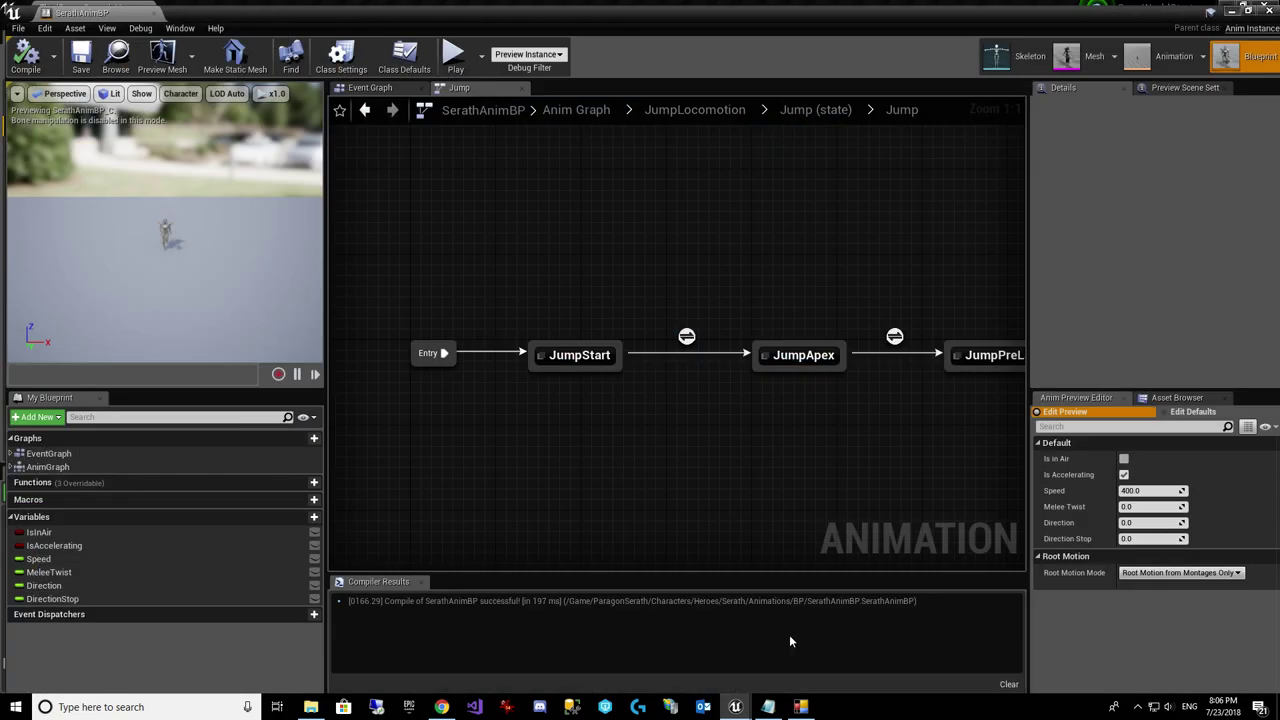
# Step: Turn off Run Dedicated Server in the OpenWorldStarter editor's Play options
pyautogui.click(789, 634)
pyautogui.click(753, 66)
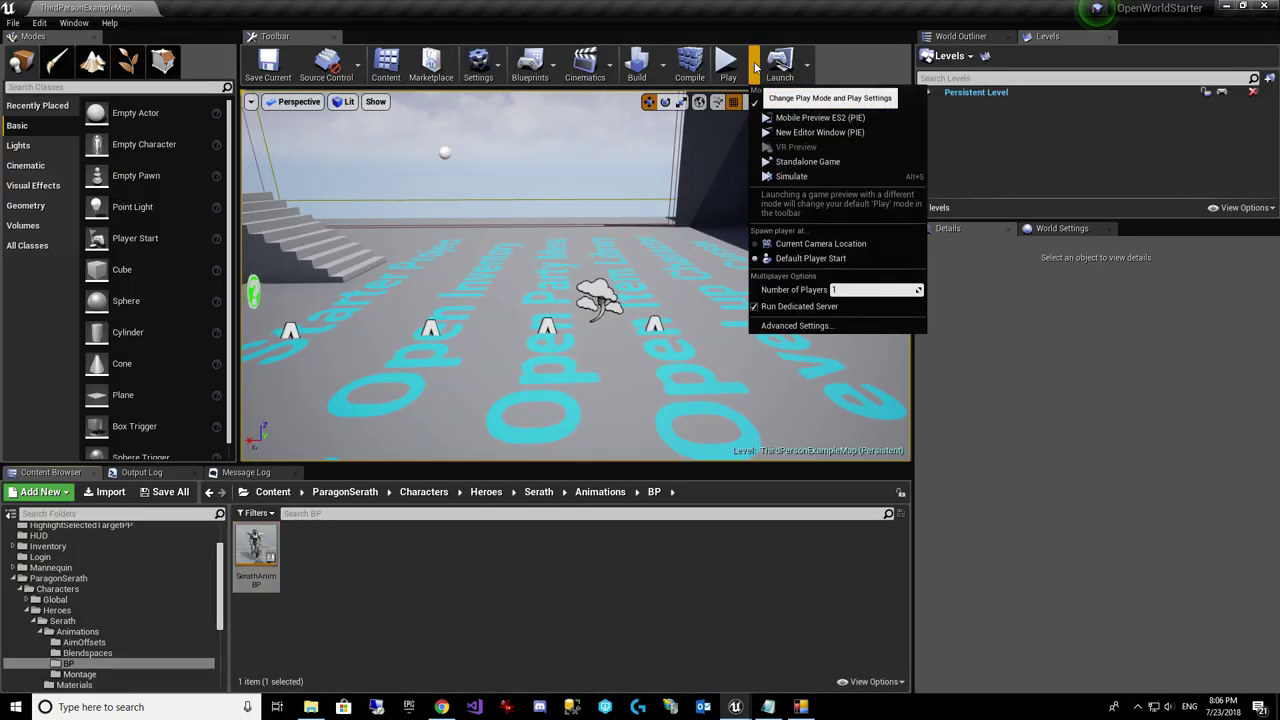
pyautogui.click(754, 311)
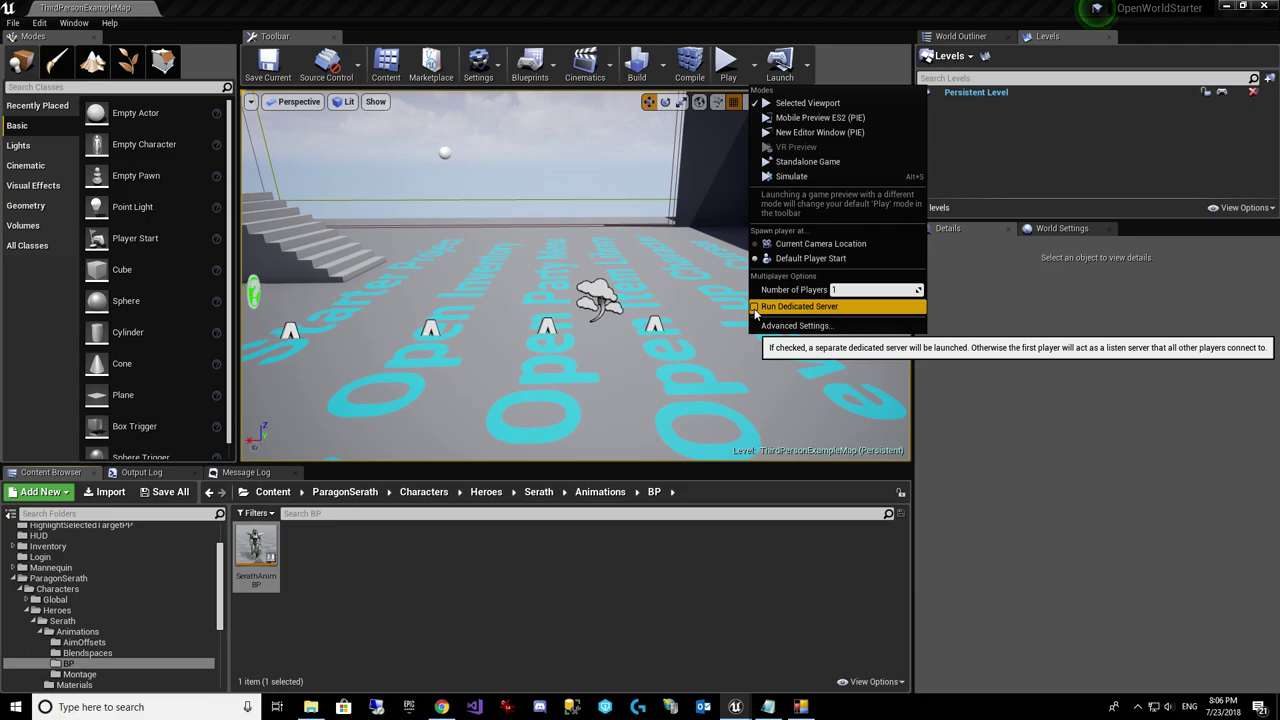
pyautogui.click(499, 648)
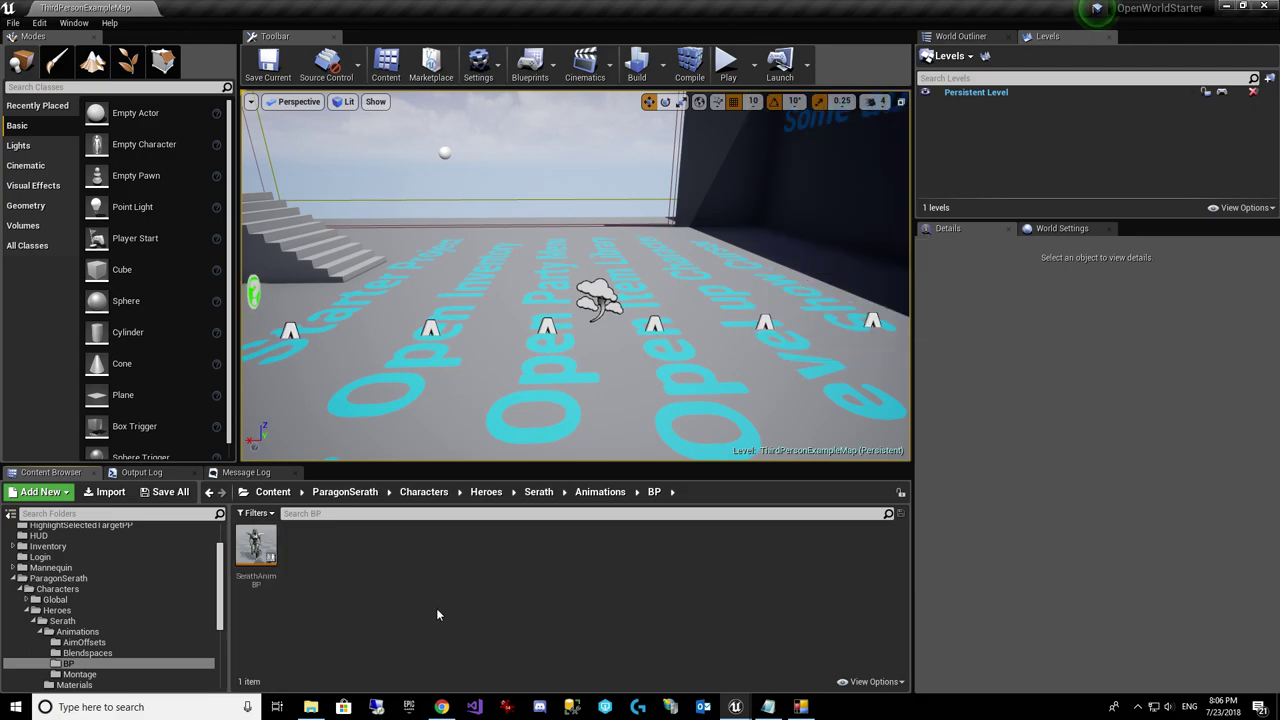
# Step: Open the Login level from ThirdPersonBP/Maps and recheck the dedicated server play setting
pyautogui.click(8, 23)
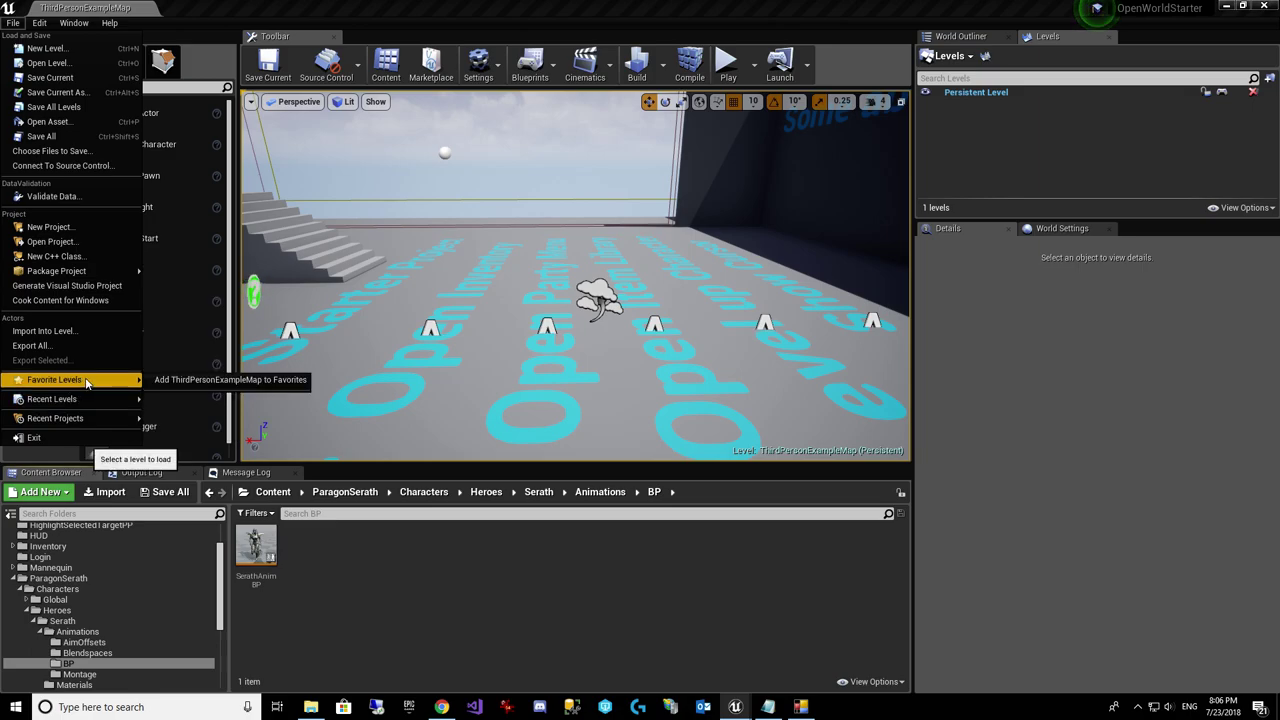
pyautogui.moveTo(92, 404)
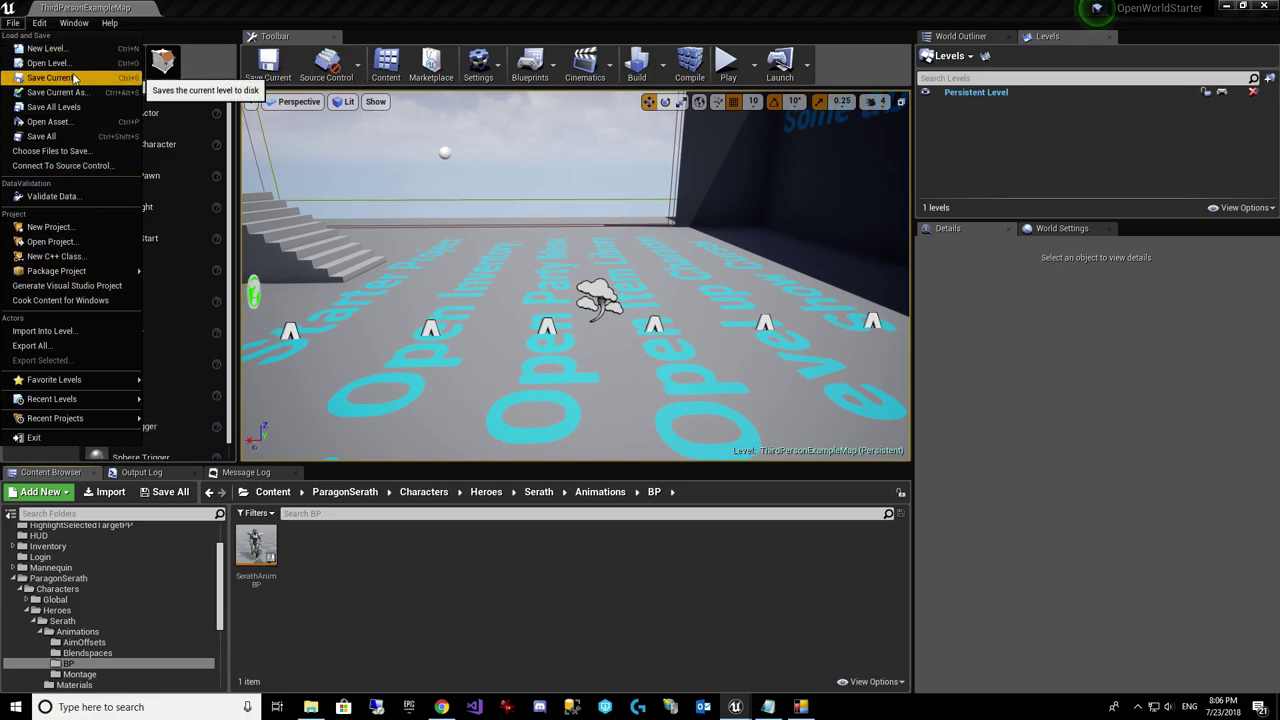
pyautogui.click(72, 65)
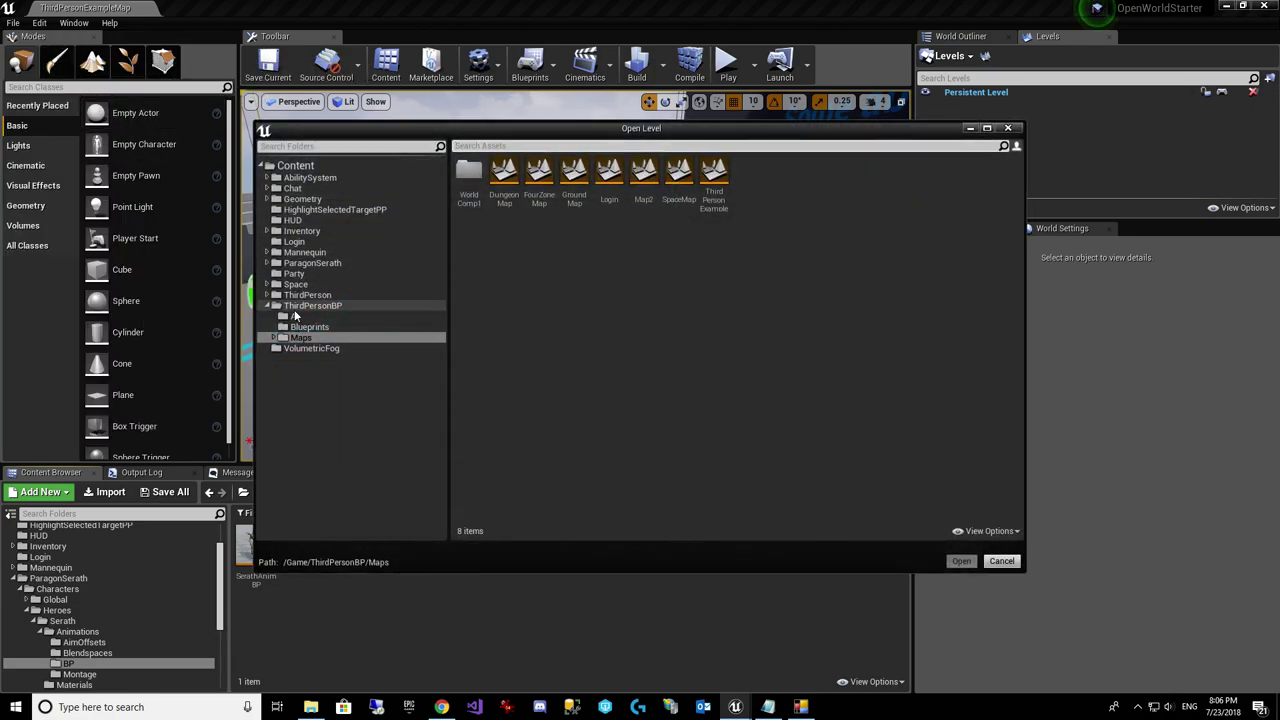
pyautogui.click(294, 309)
pyautogui.click(300, 338)
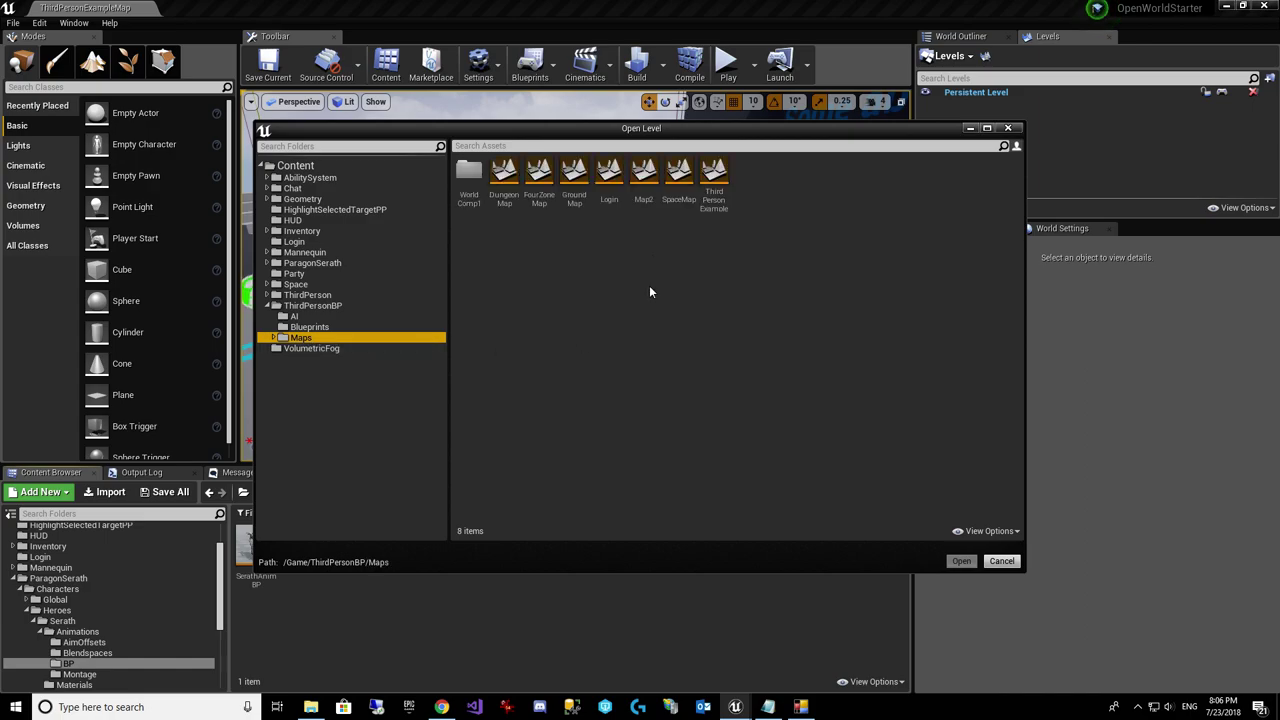
pyautogui.click(609, 178)
pyautogui.click(960, 561)
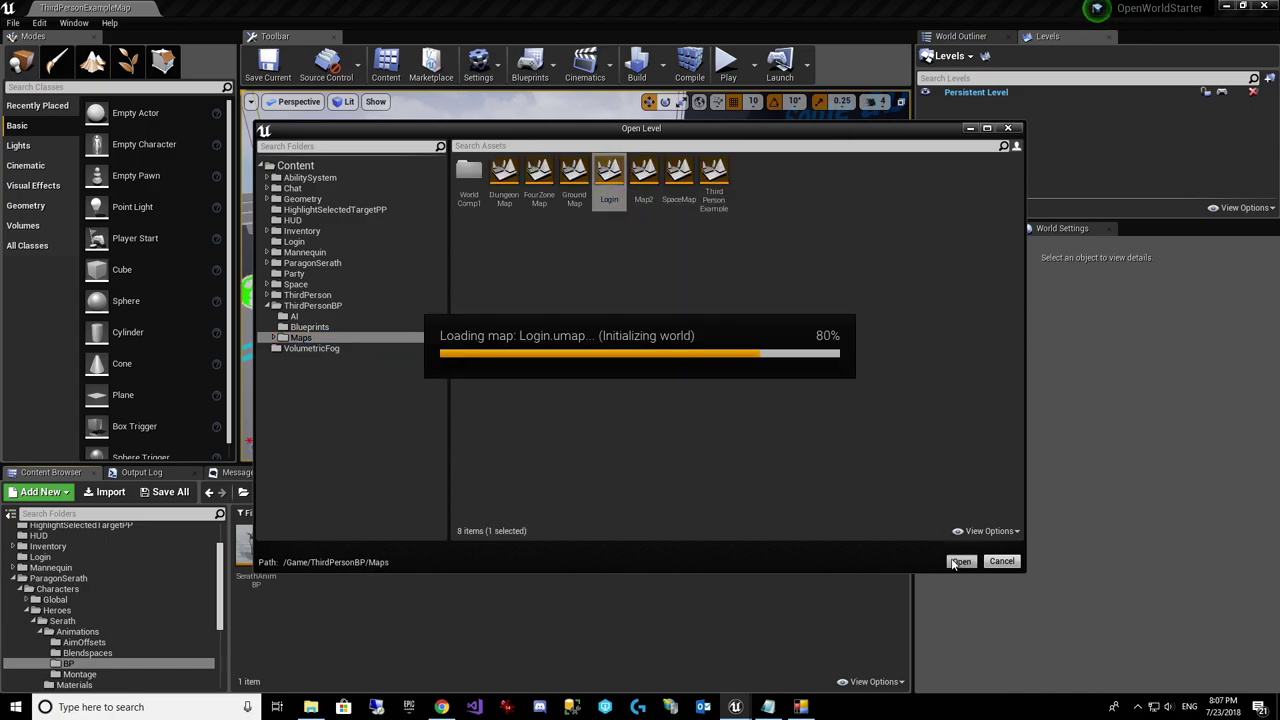
pyautogui.click(754, 65)
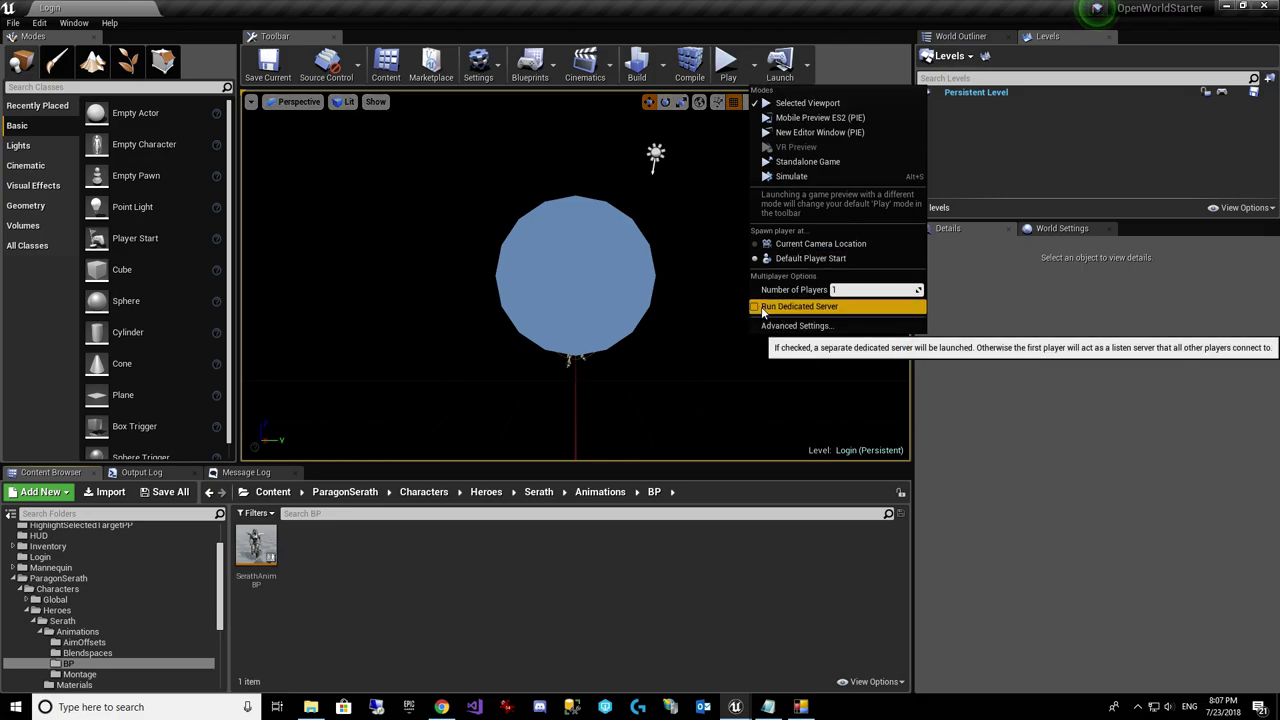
# Step: Start a Play-in-Editor session of the Login level and clear the email field
pyautogui.click(800, 707)
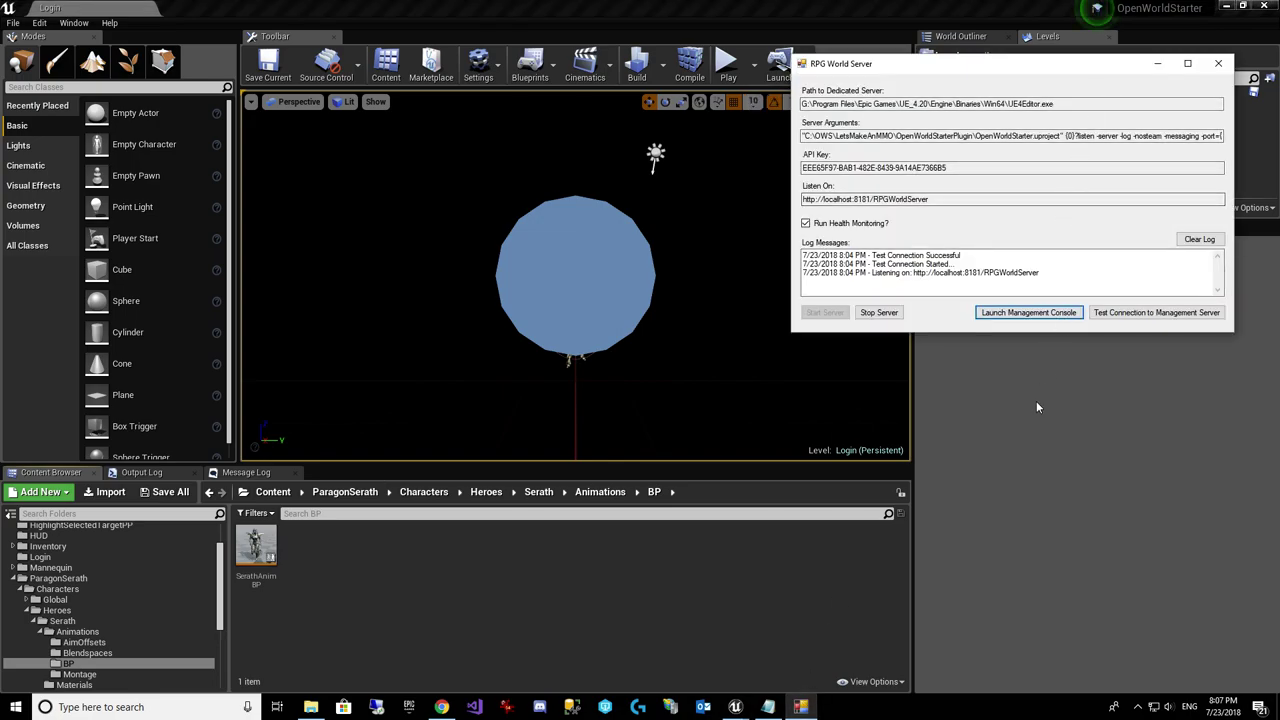
pyautogui.click(856, 588)
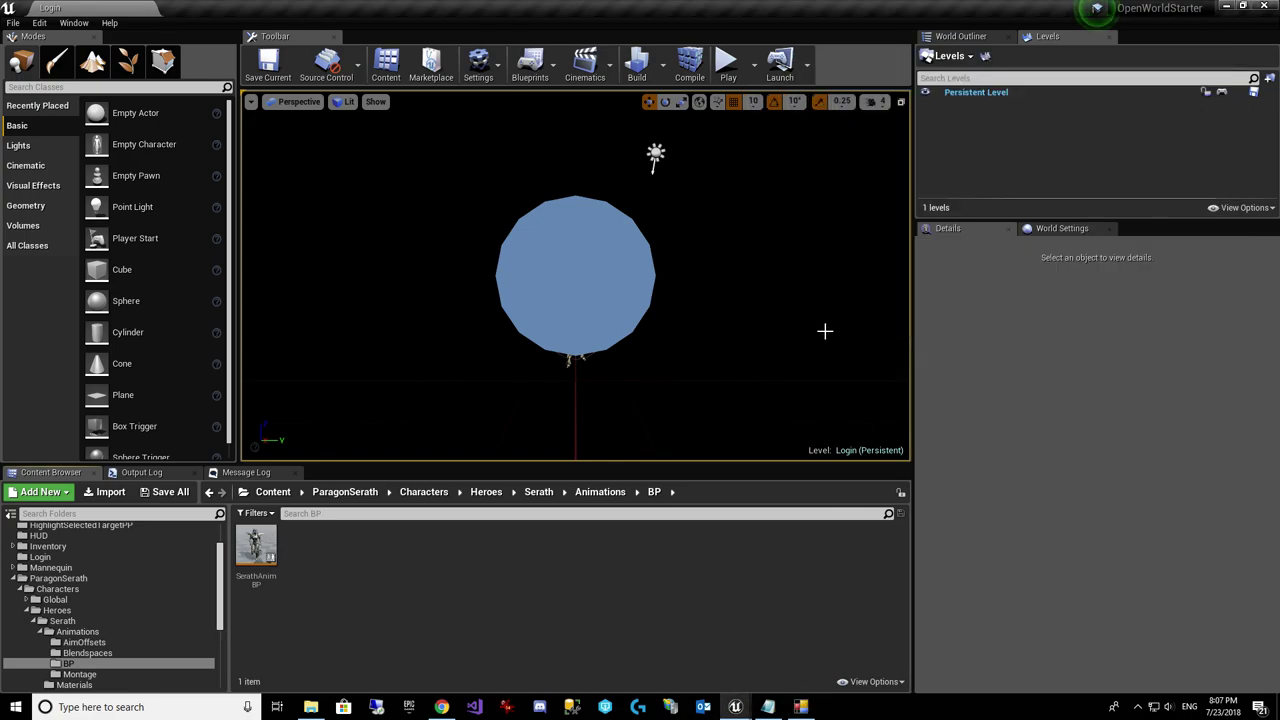
pyautogui.click(728, 62)
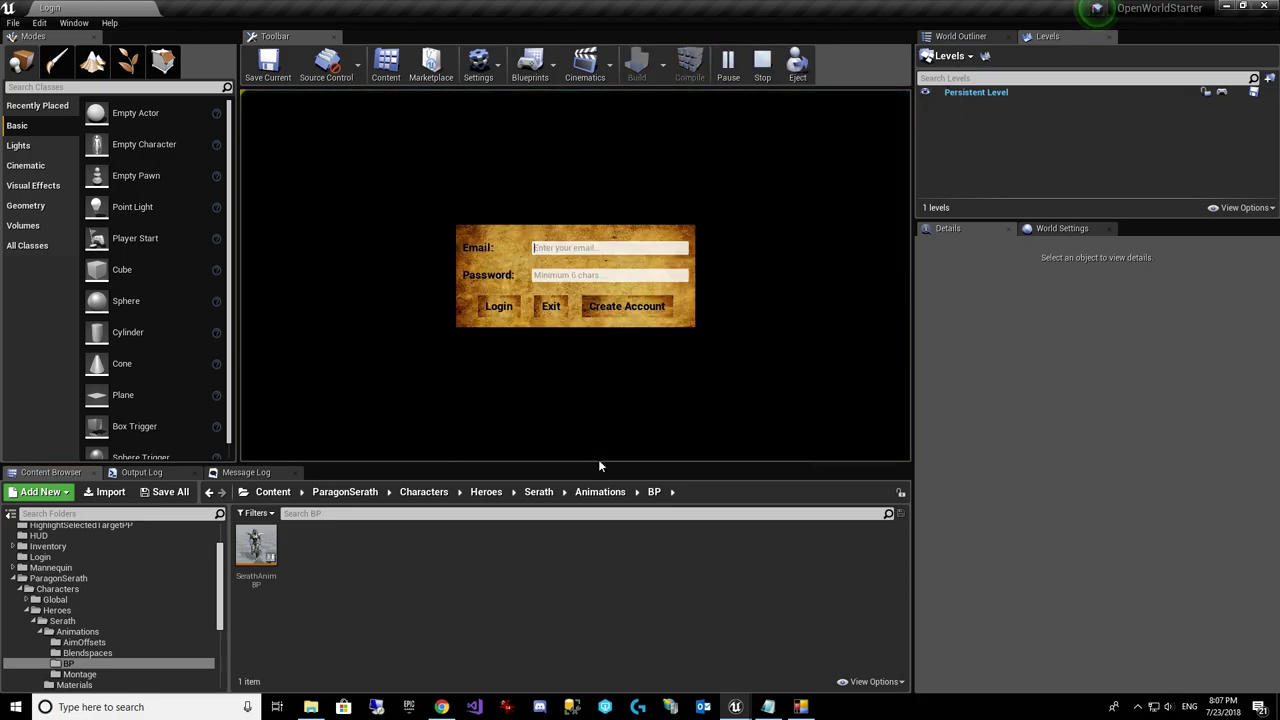
pyautogui.write('testfordemo')
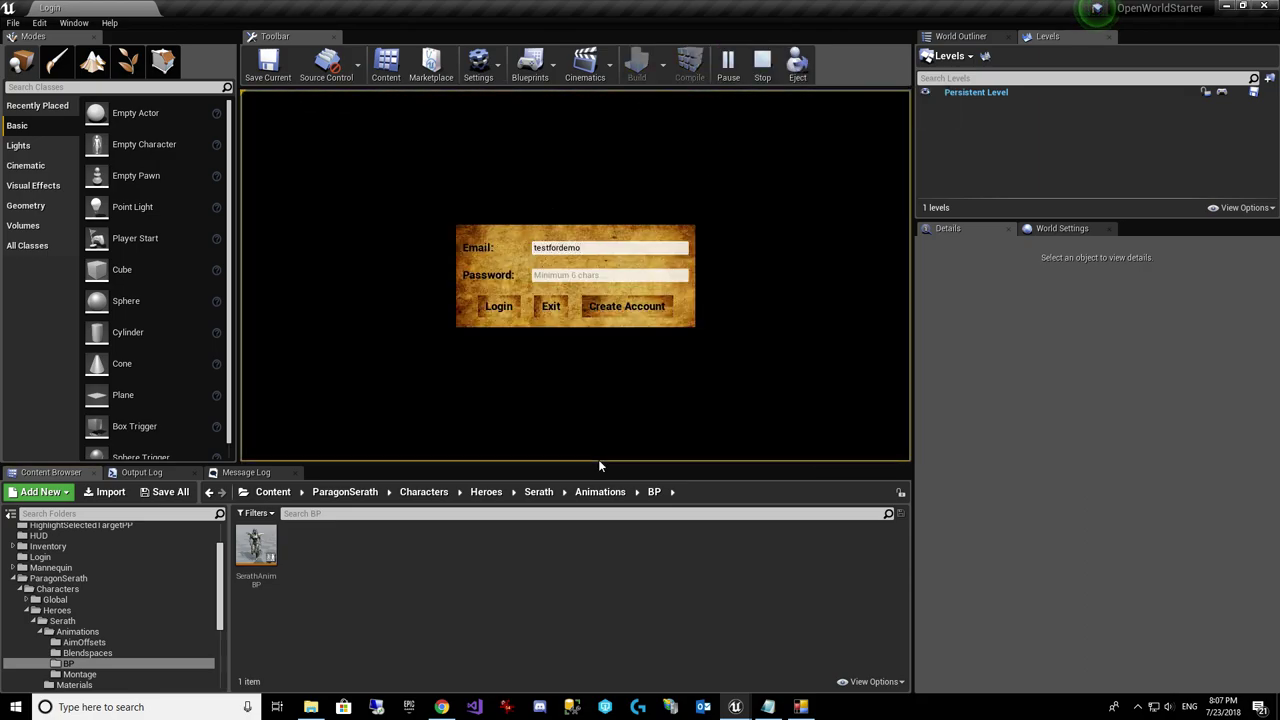
pyautogui.hotkey('ctrl', 'a')
pyautogui.press('BackSpace')
# Step: Look over the Create Account web page, then close it and return to the game
pyautogui.click(621, 309)
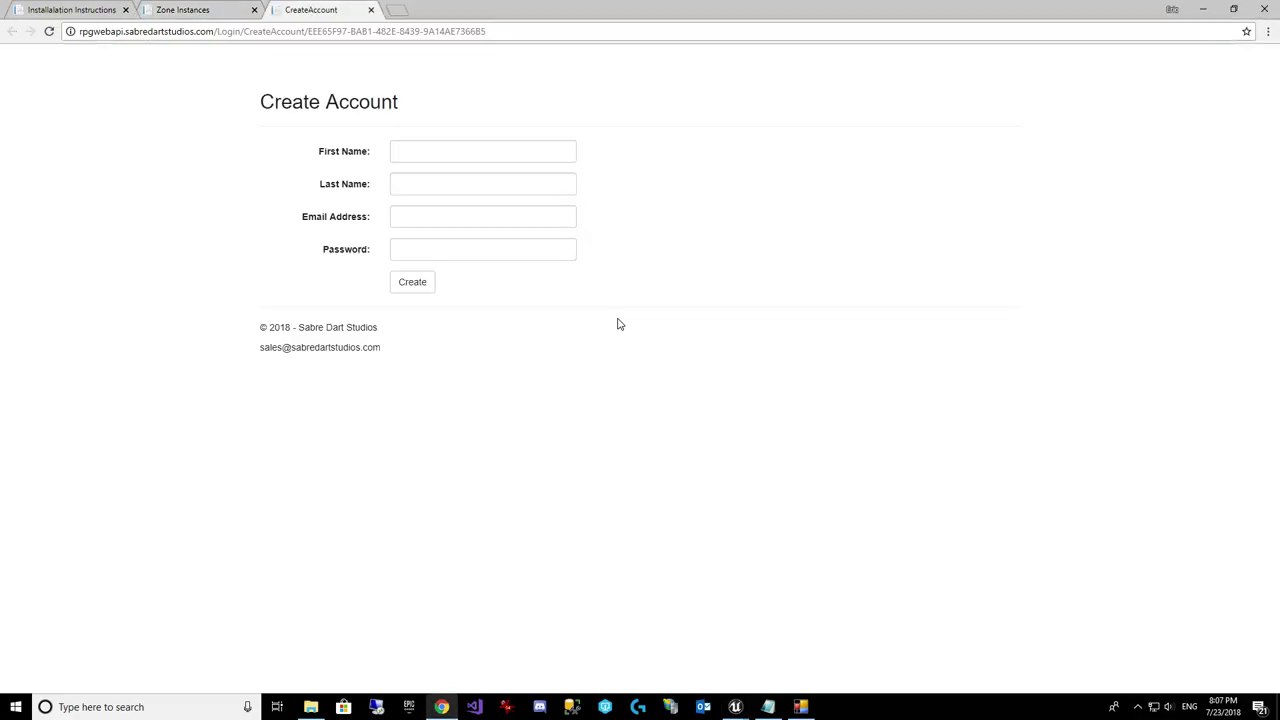
pyautogui.click(399, 216)
pyautogui.click(376, 264)
pyautogui.click(381, 10)
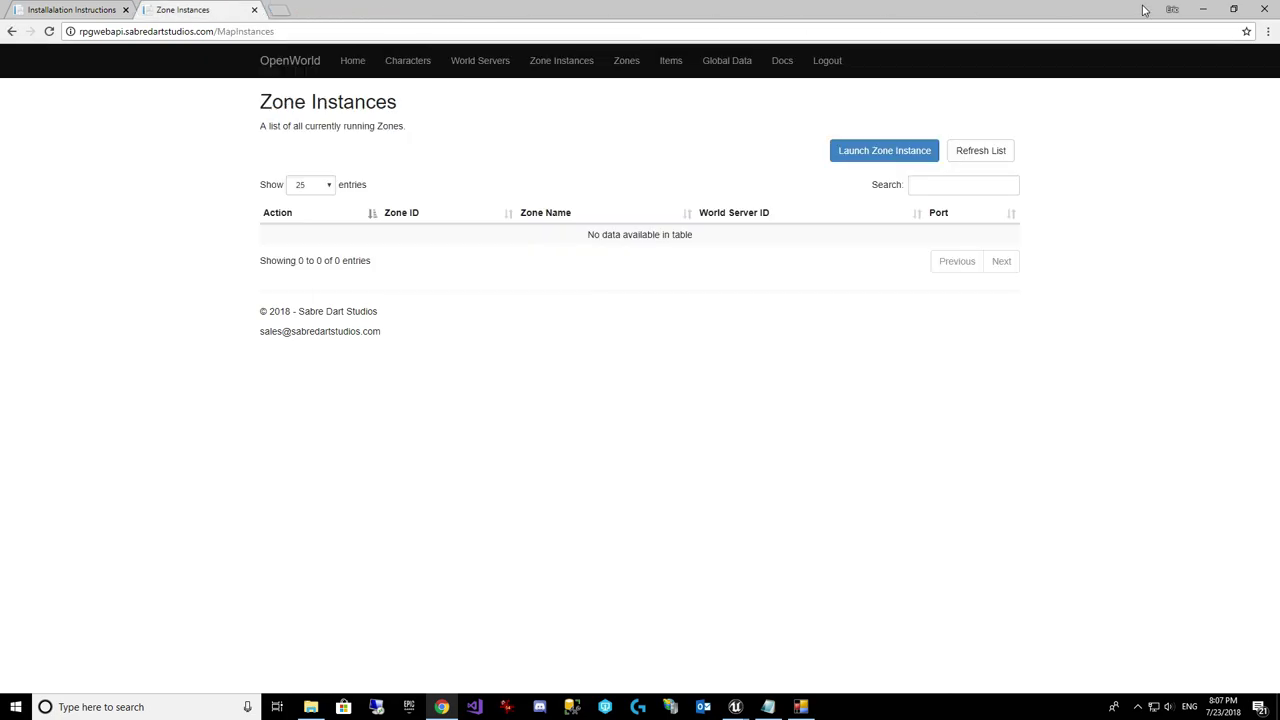
pyautogui.click(1203, 9)
# Step: Enter the test account's email and password in the login widget and submit
pyautogui.click(589, 247)
pyautogui.write('testfordemo@test.com')
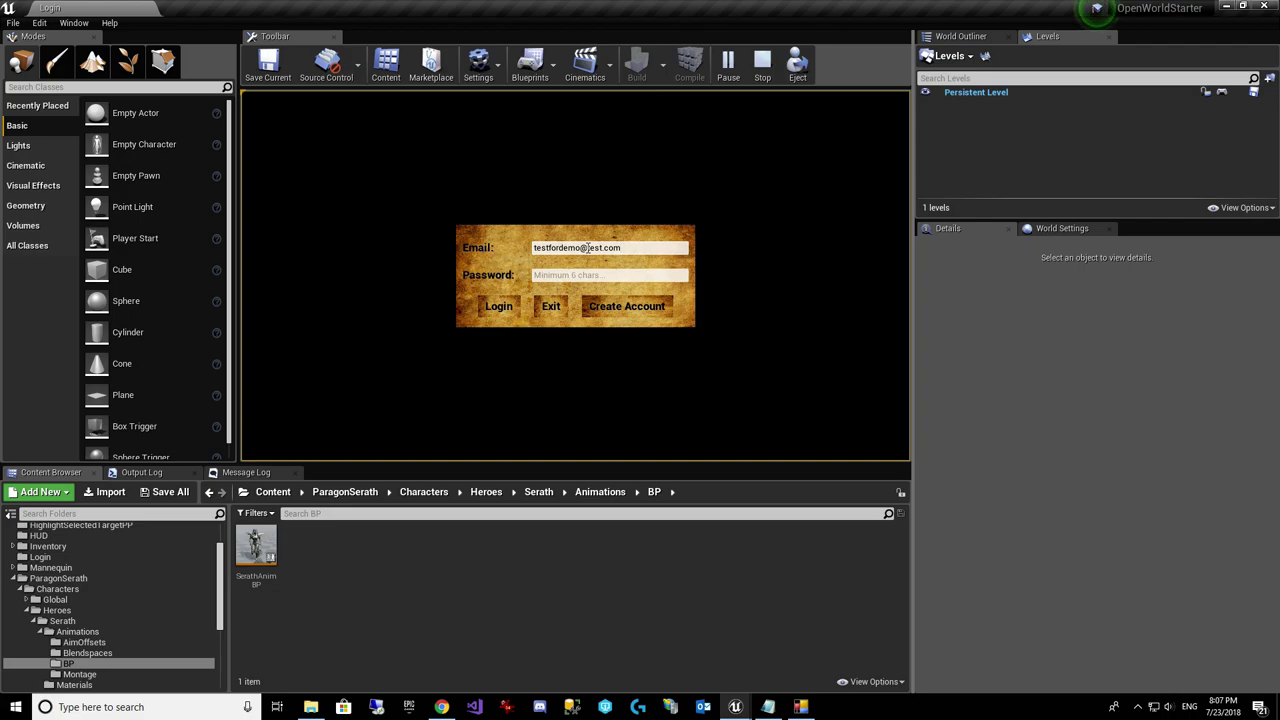
pyautogui.press('Tab')
pyautogui.write('123')
pyautogui.press('Return')
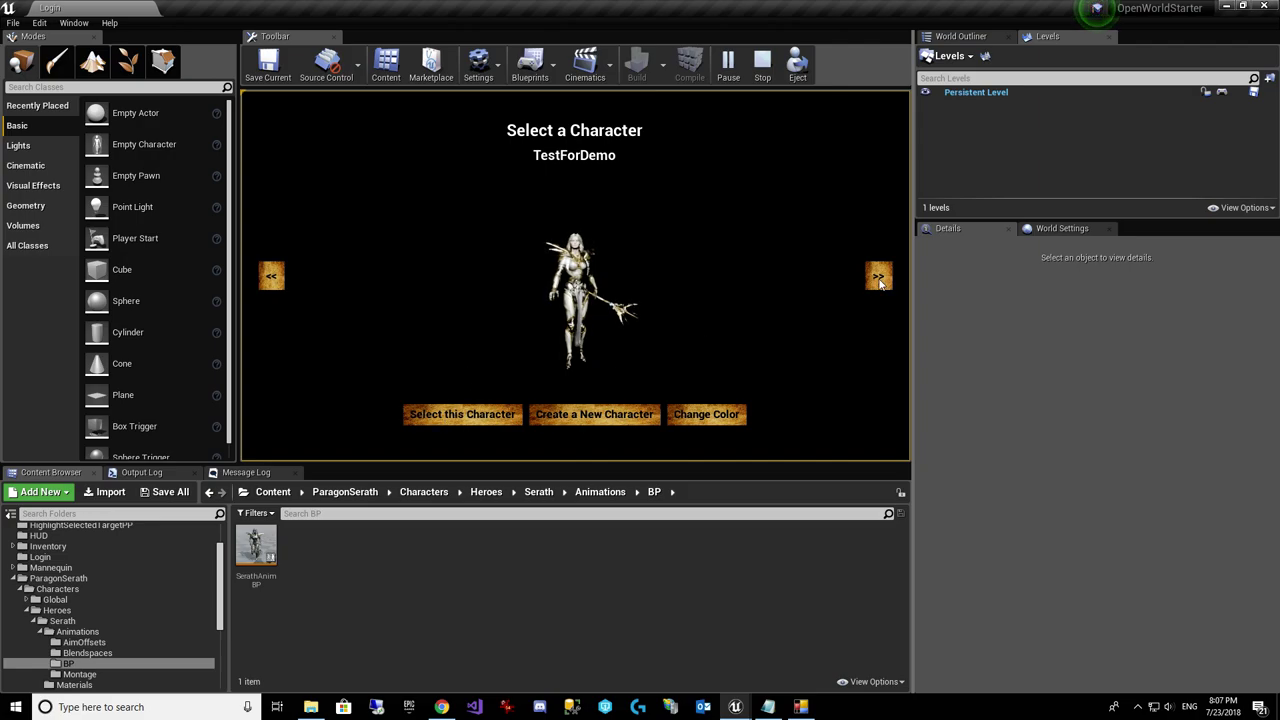
# Step: Enter the game as TestForDemo and move the new server console to the lower right
pyautogui.click(446, 417)
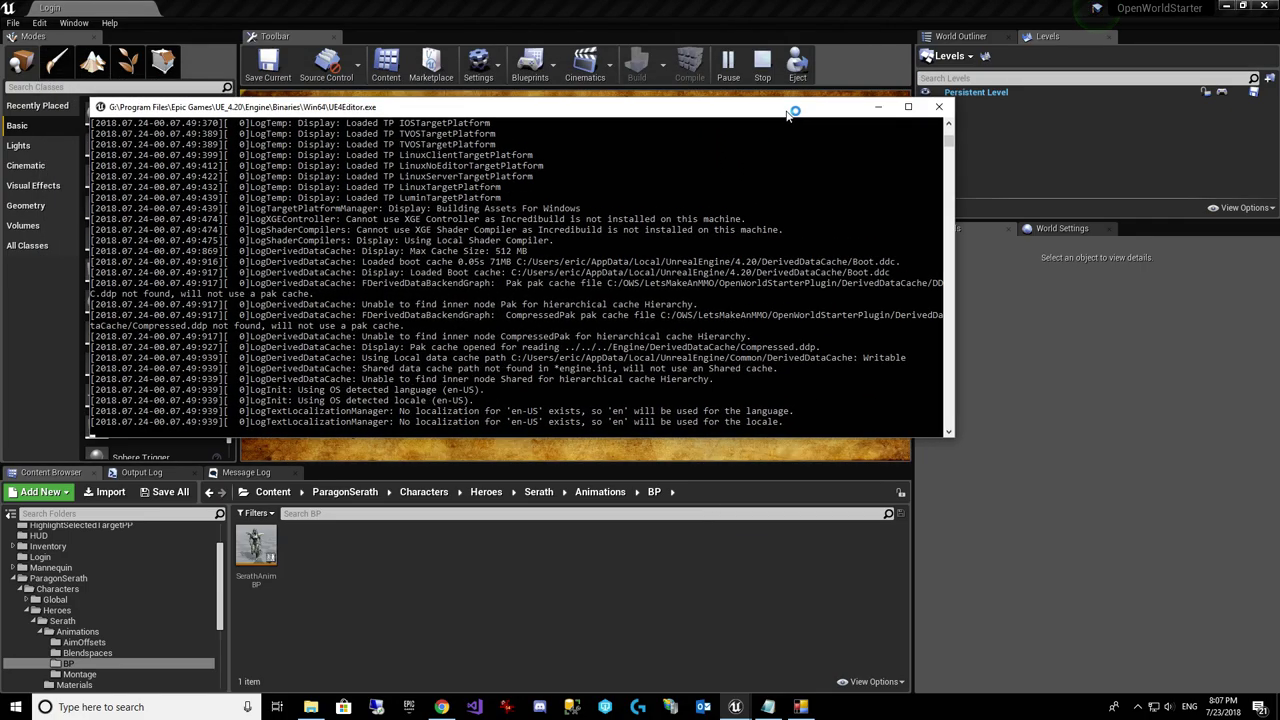
pyautogui.moveTo(788, 108); pyautogui.dragTo(1078, 359)
pyautogui.click(801, 707)
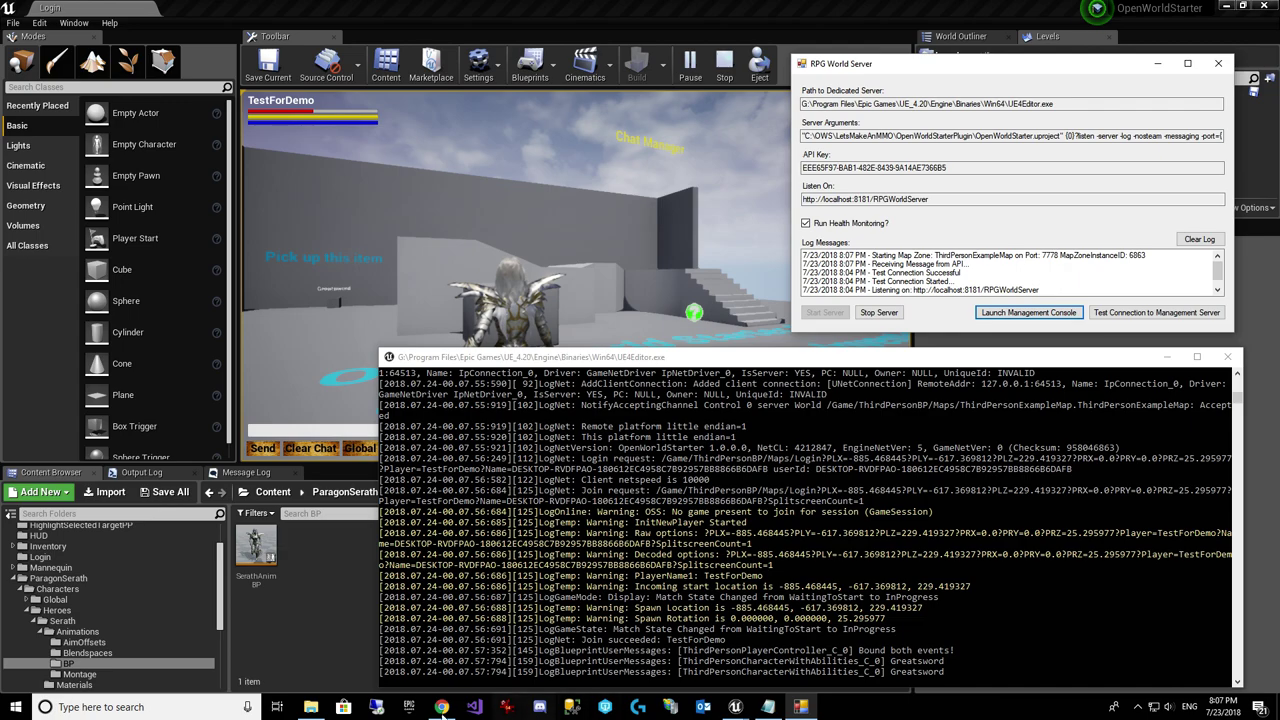
# Step: Refresh Zone Instances to see ThirdPersonExampleMap on port 7778, then refocus the game
pyautogui.click(441, 707)
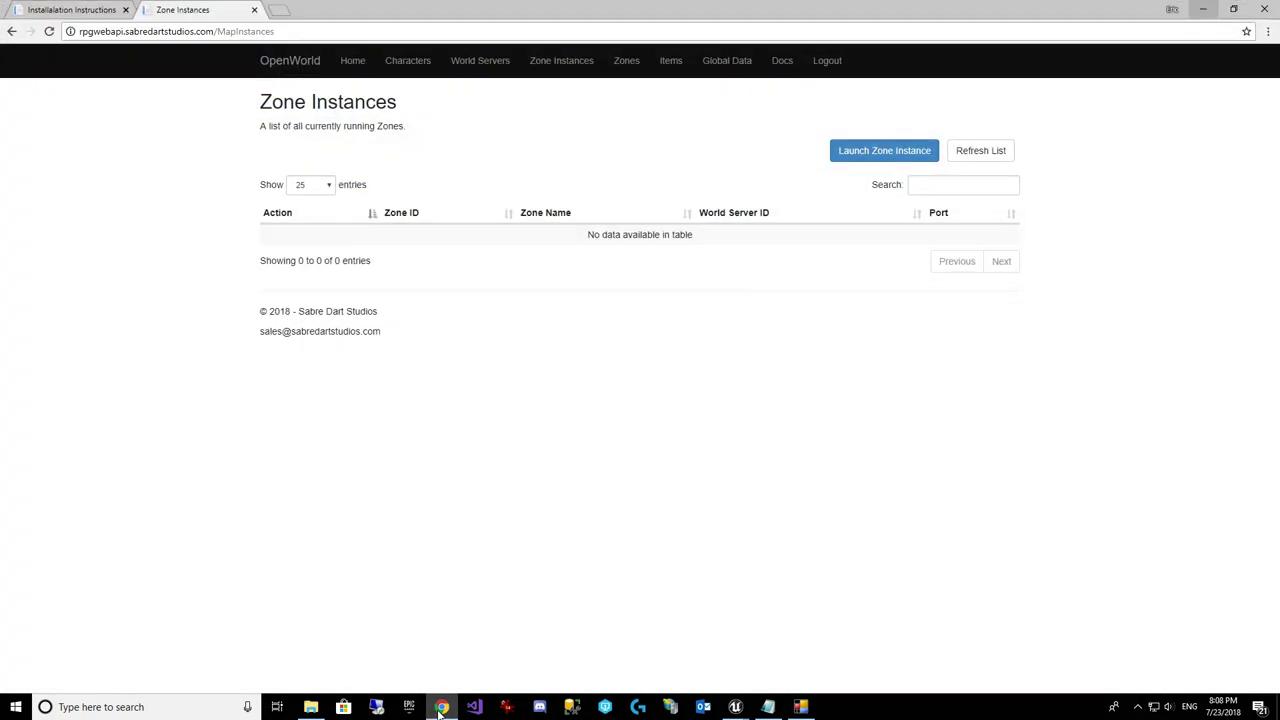
pyautogui.click(997, 157)
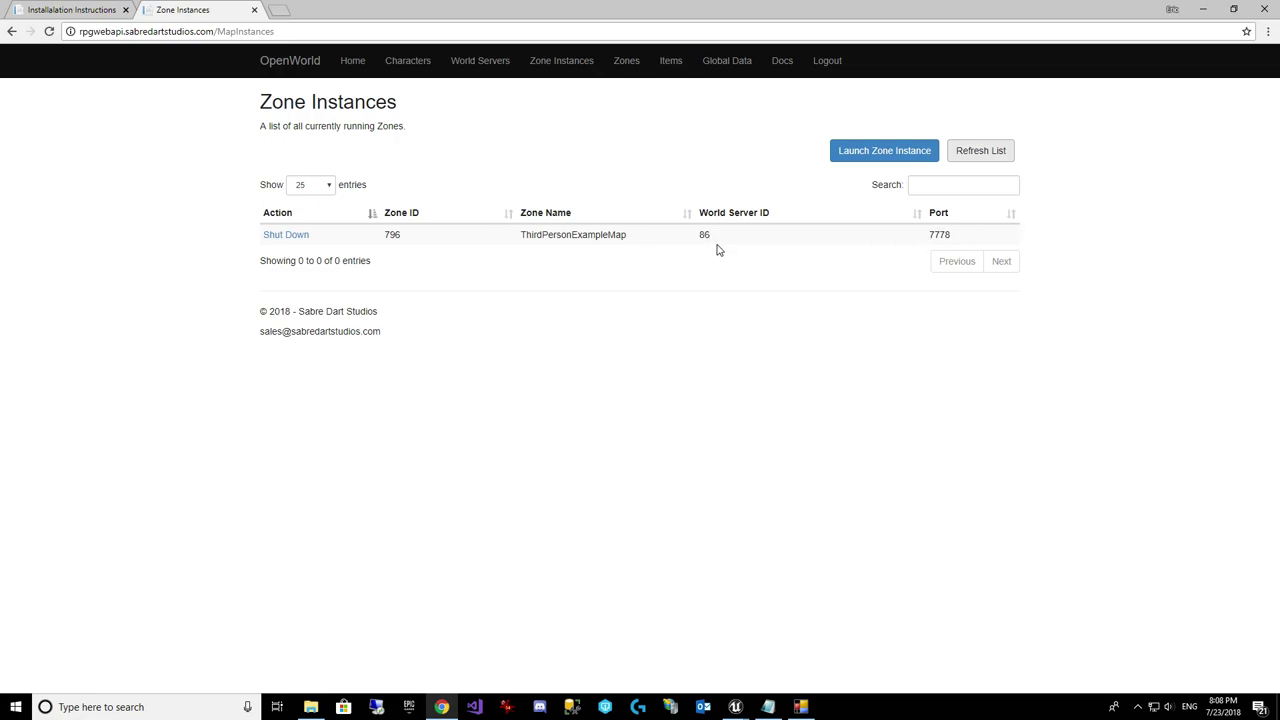
pyautogui.click(1203, 9)
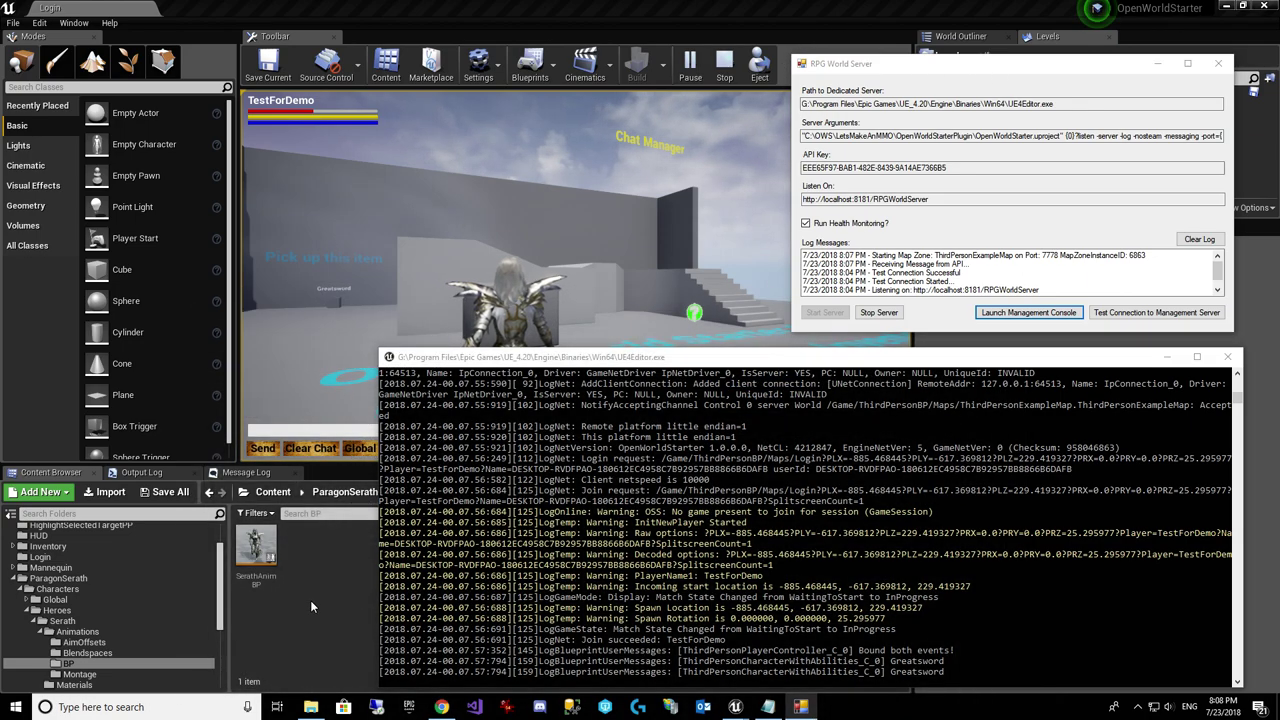
pyautogui.click(310, 600)
# Step: Run the Serath character up the stairs, across the floor text and toward the enemies
pyautogui.press('w')
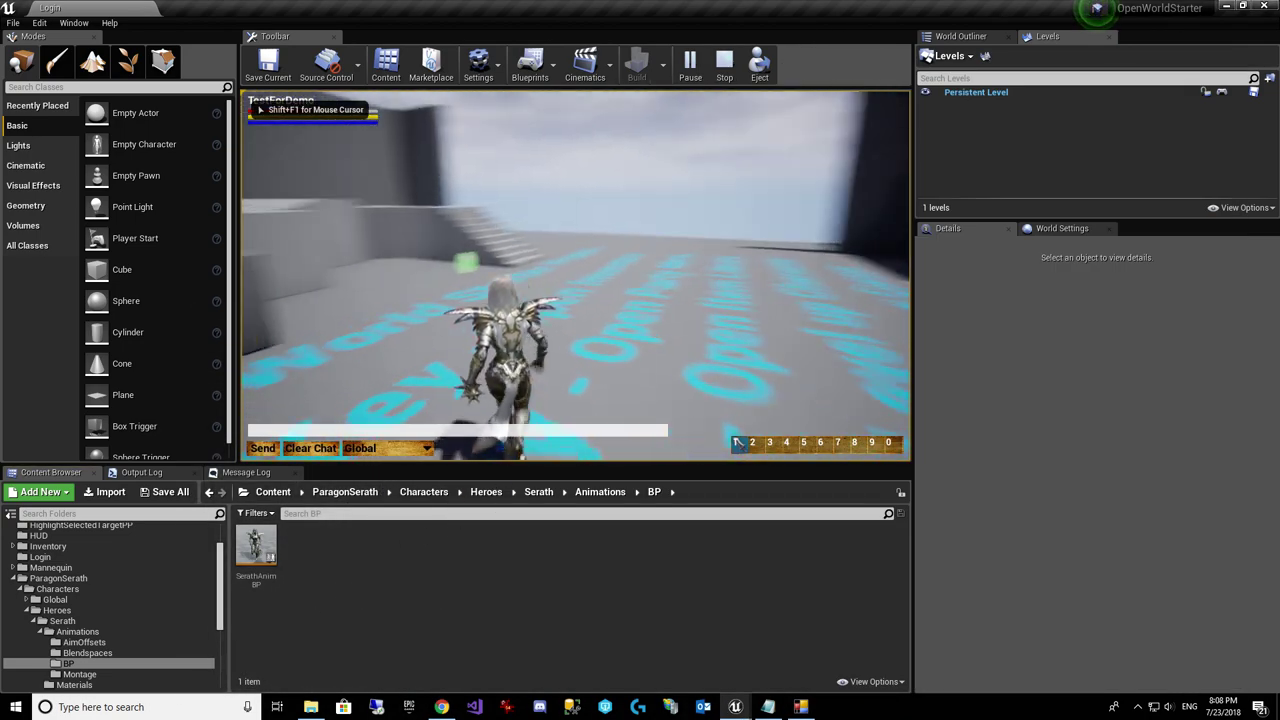
pyautogui.press('w')
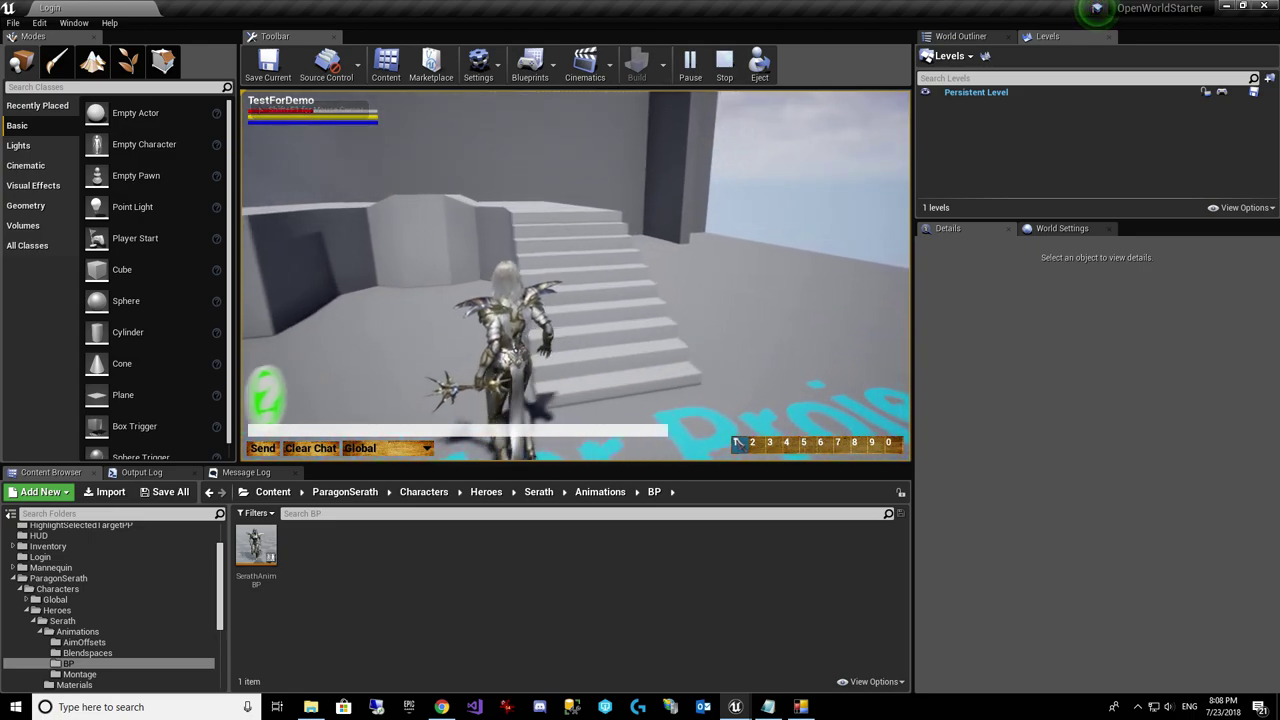
pyautogui.press('w')
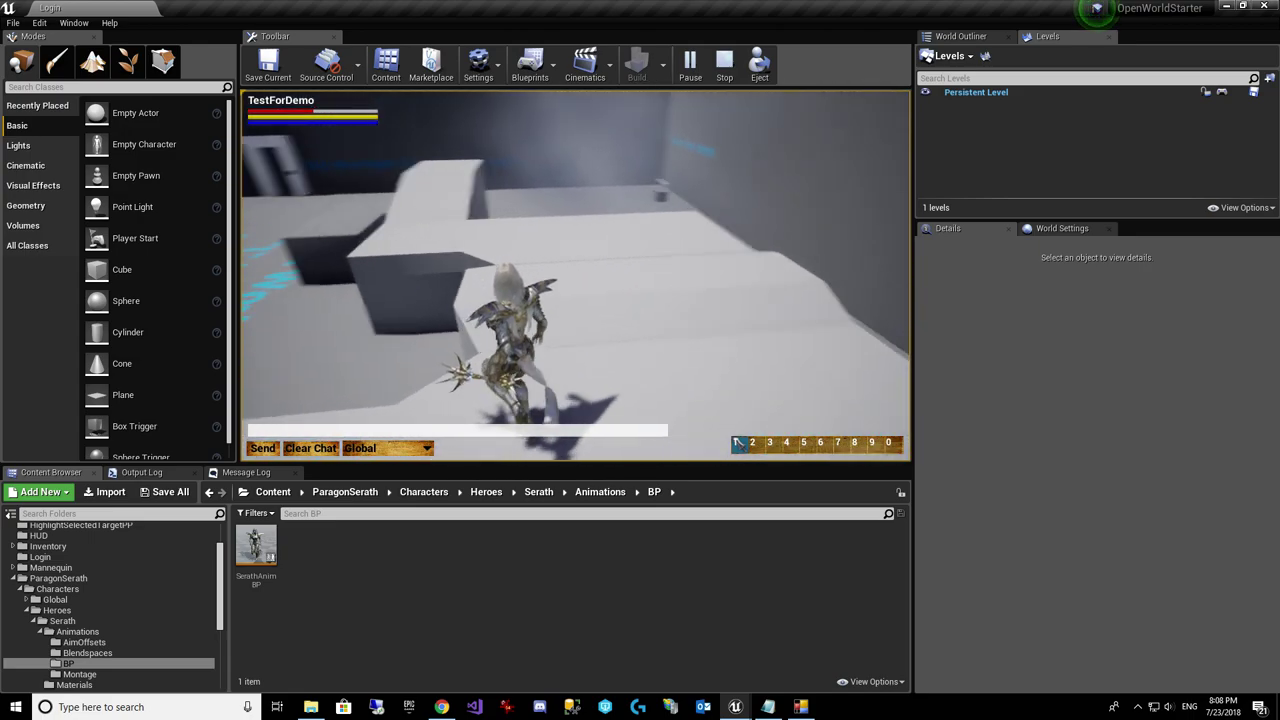
pyautogui.press('w')
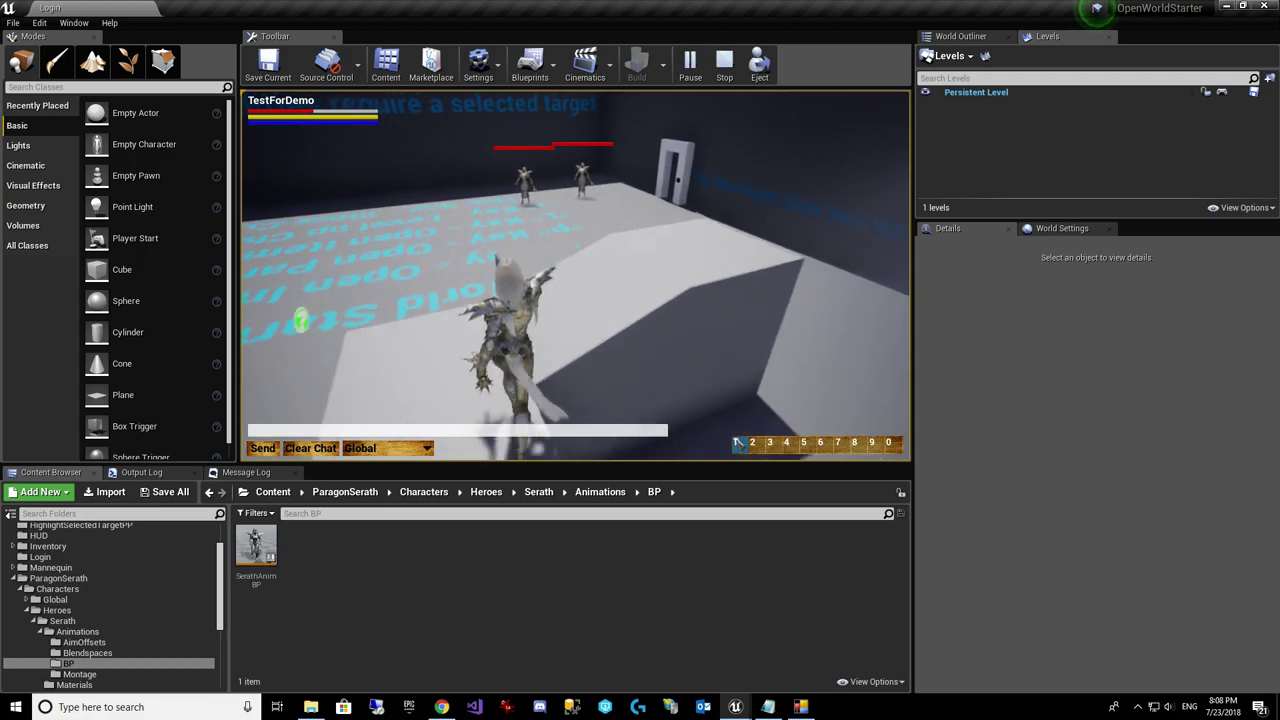
pyautogui.press('w')
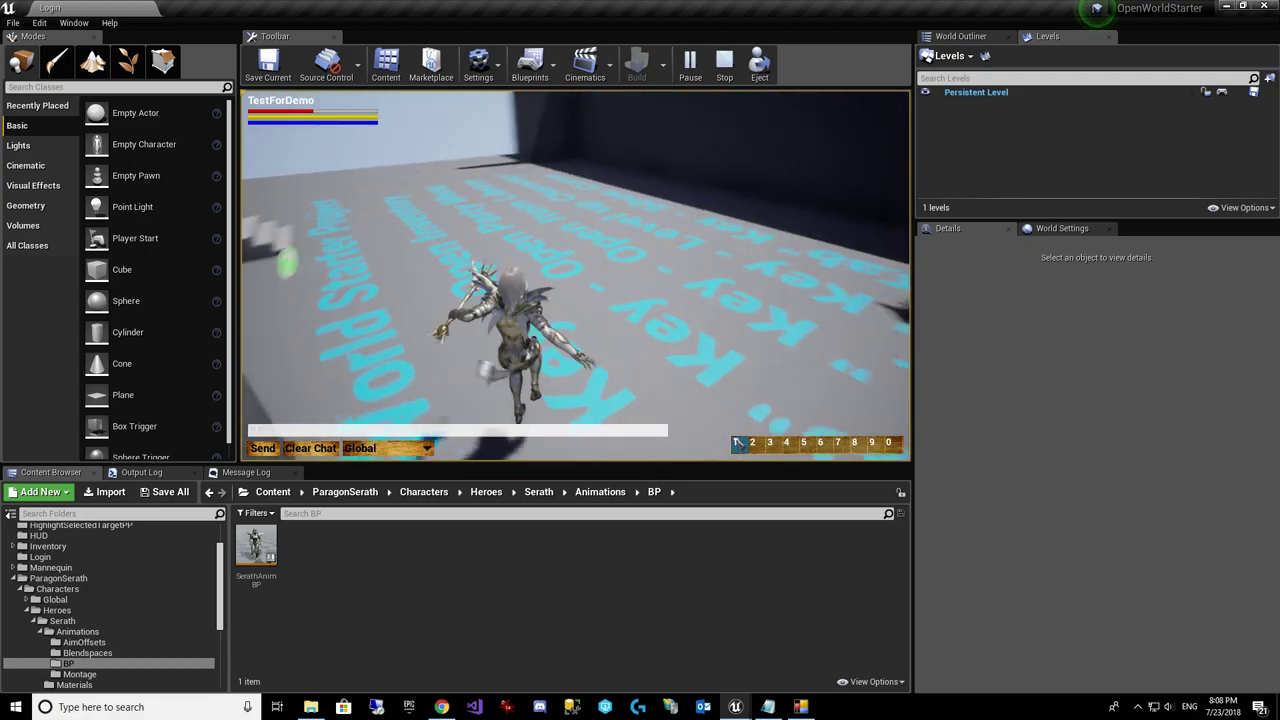
pyautogui.press('w')
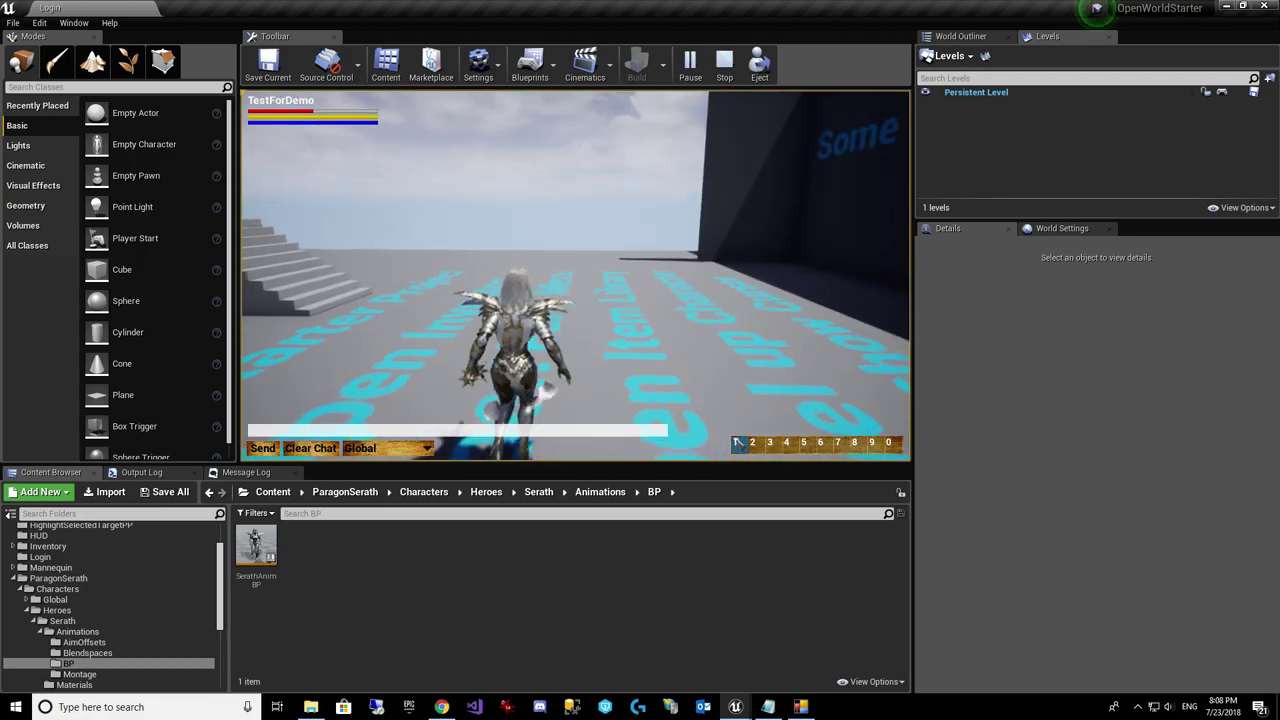
pyautogui.press('w')
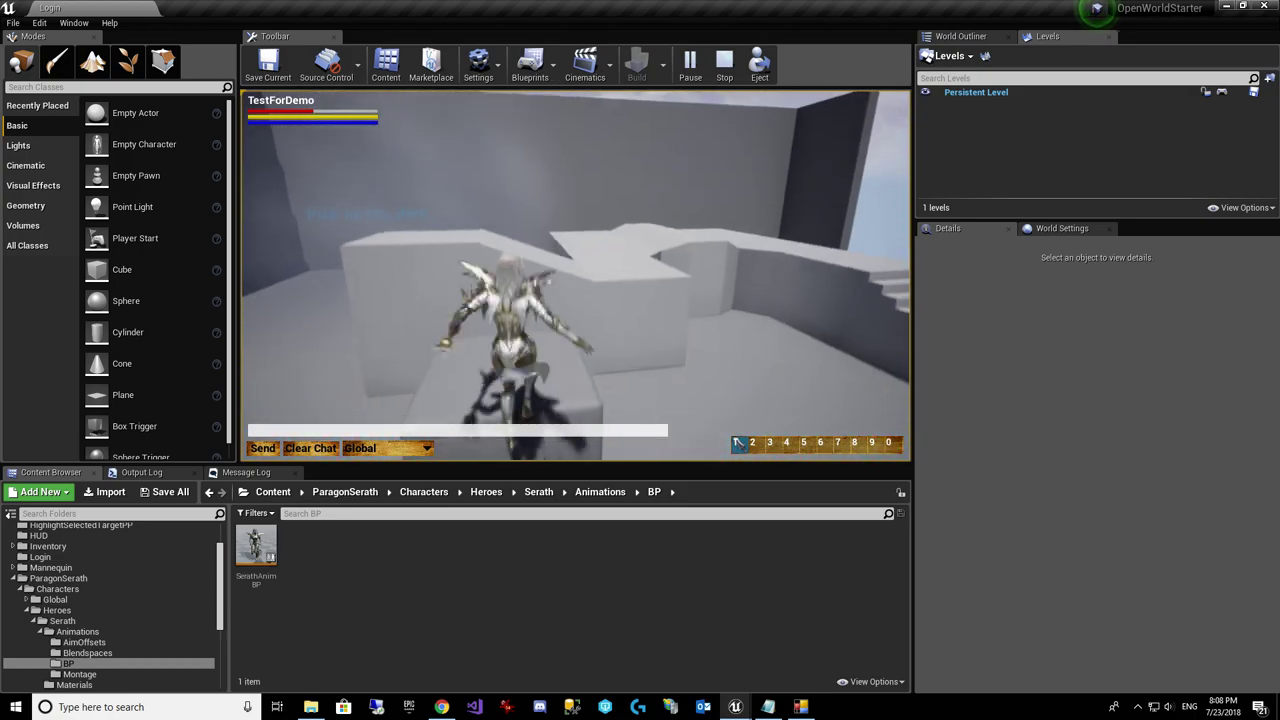
pyautogui.press('w')
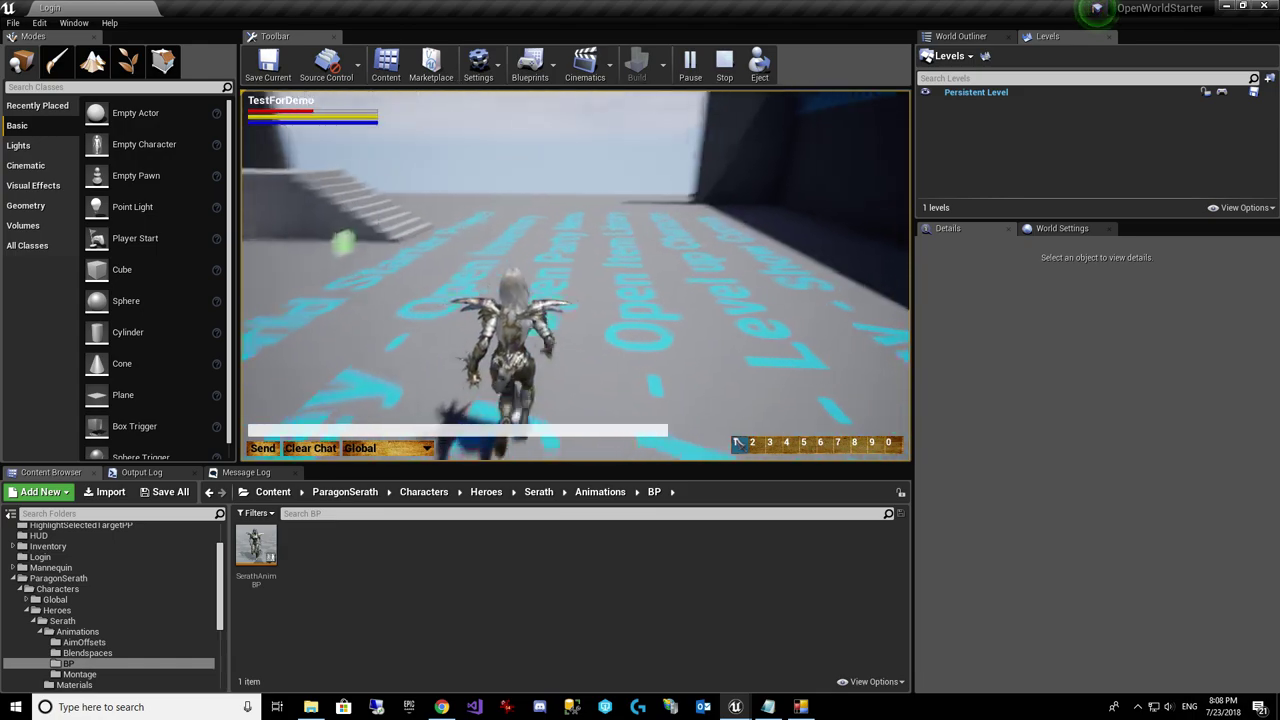
pyautogui.press('w')
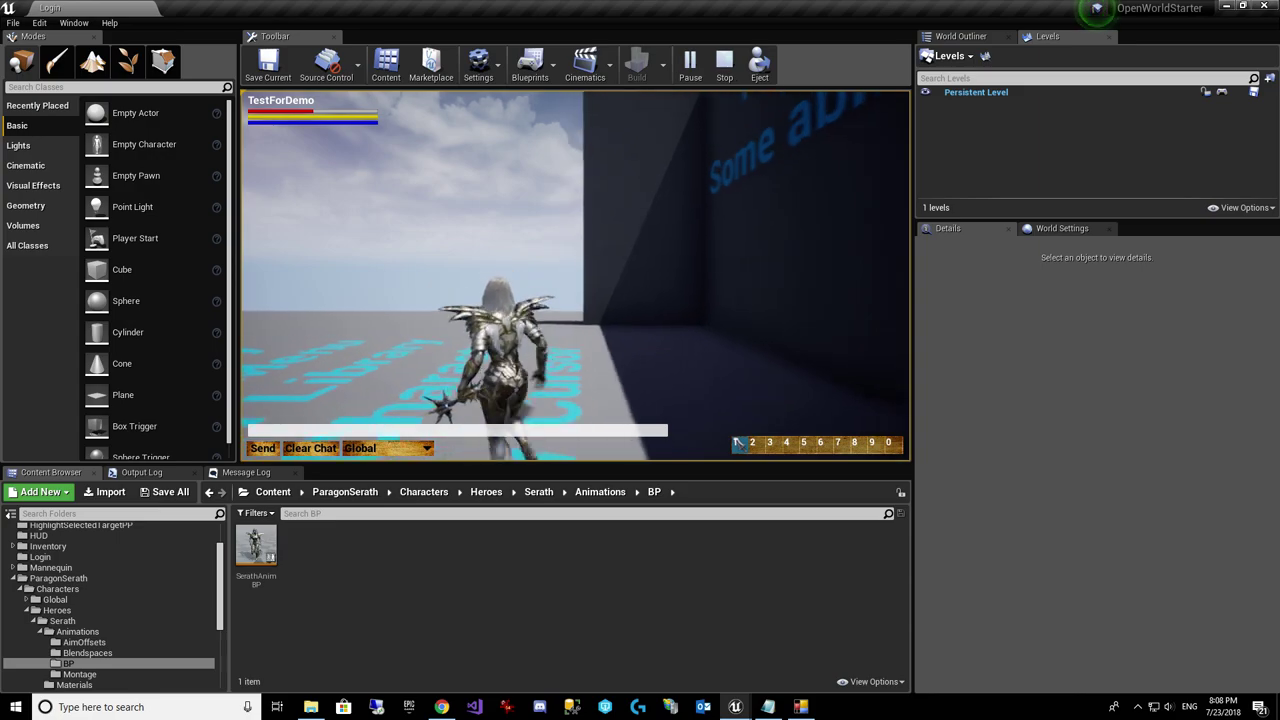
pyautogui.press('w')
pyautogui.press('w')
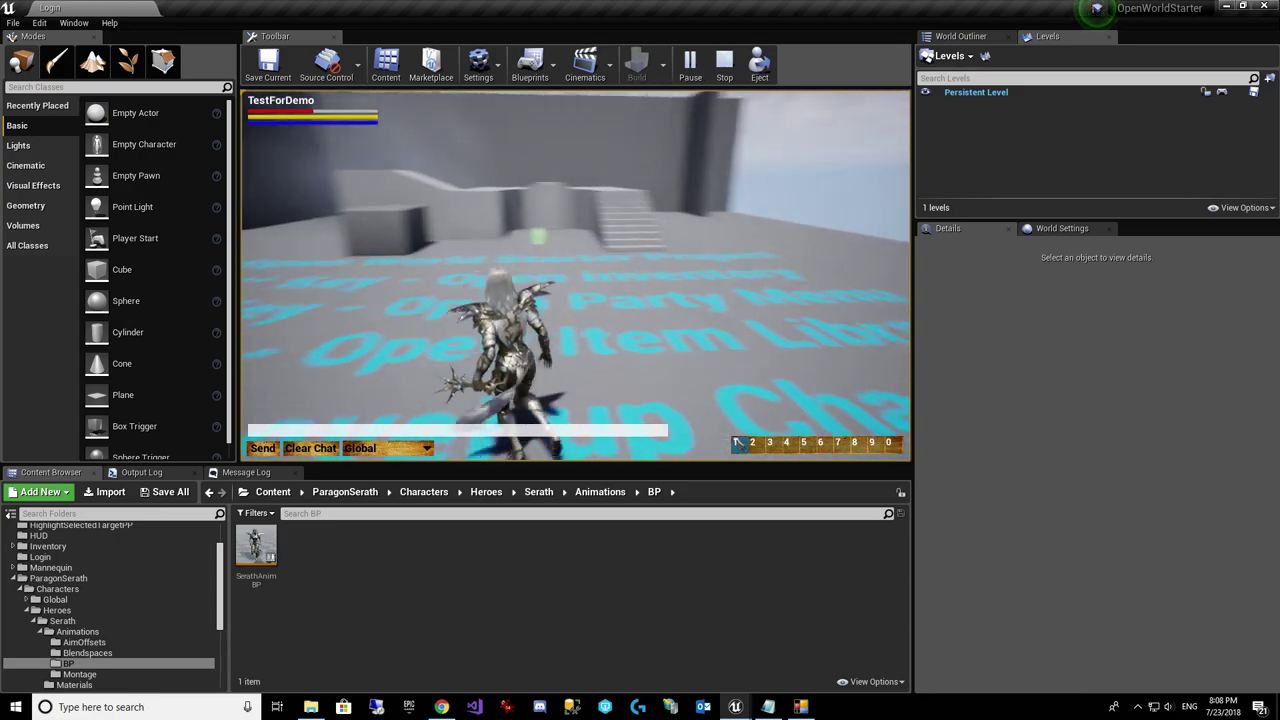
pyautogui.press('w')
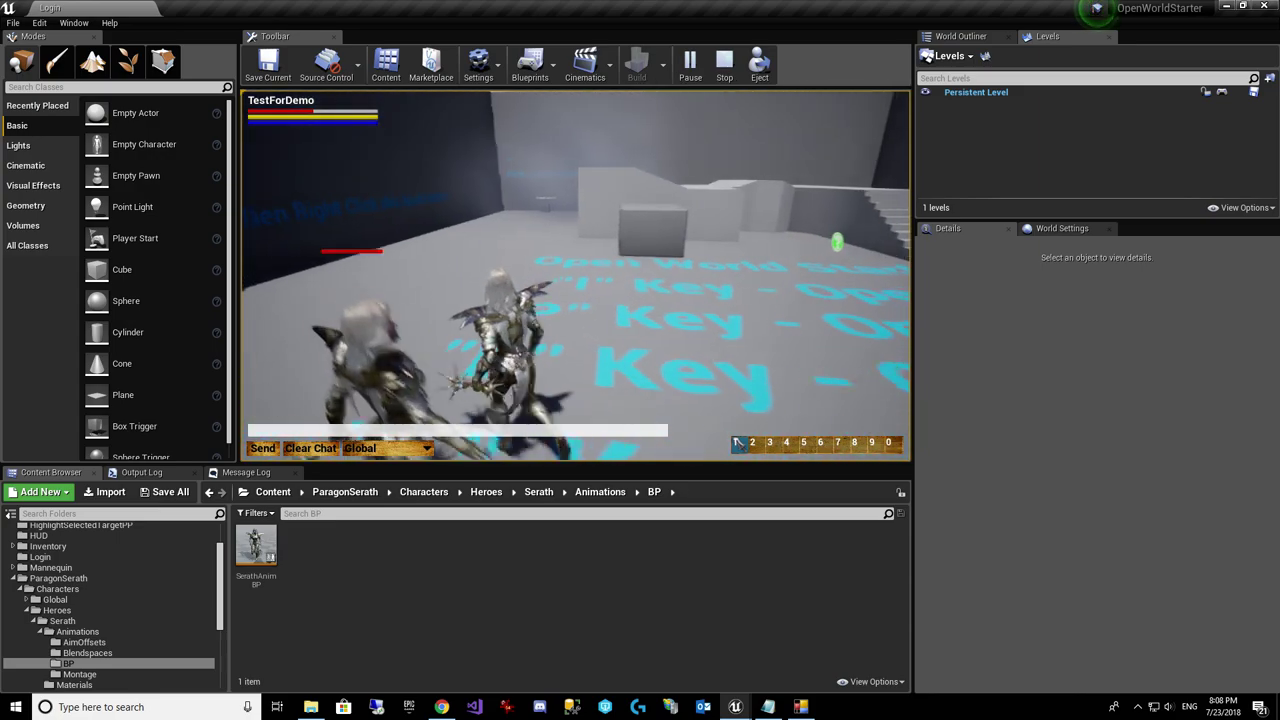
pyautogui.press('w')
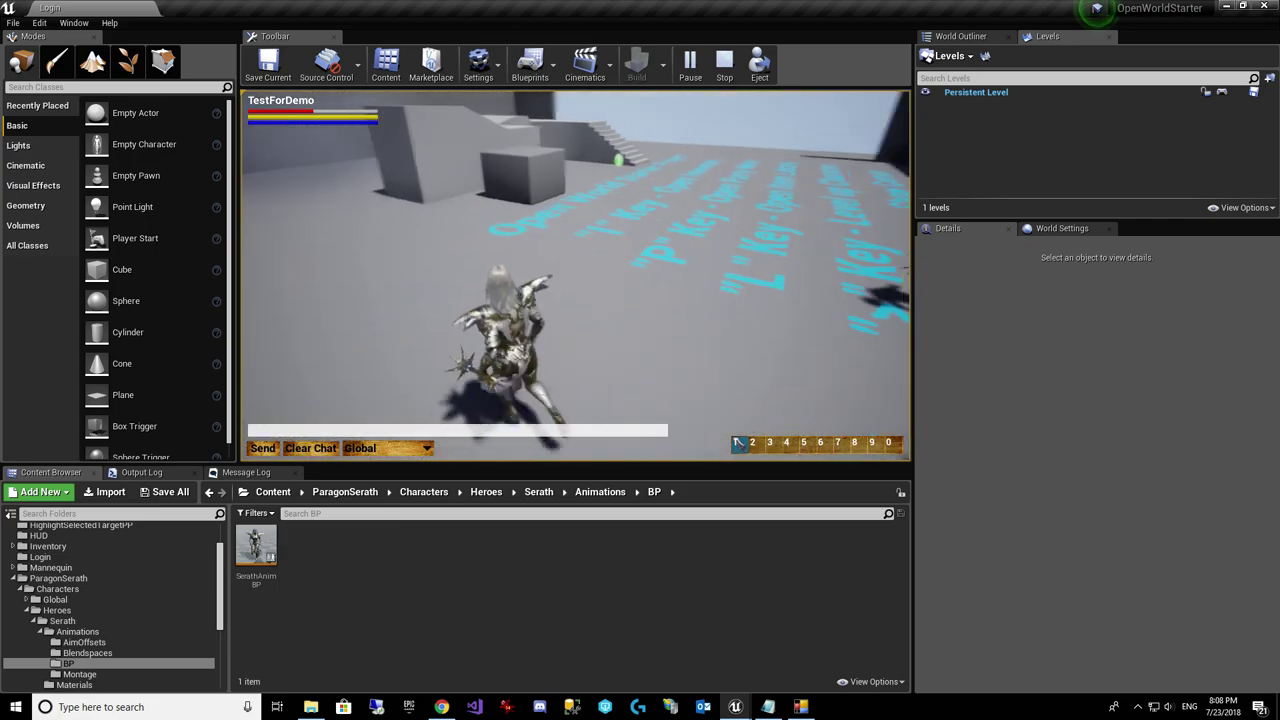
pyautogui.press('w')
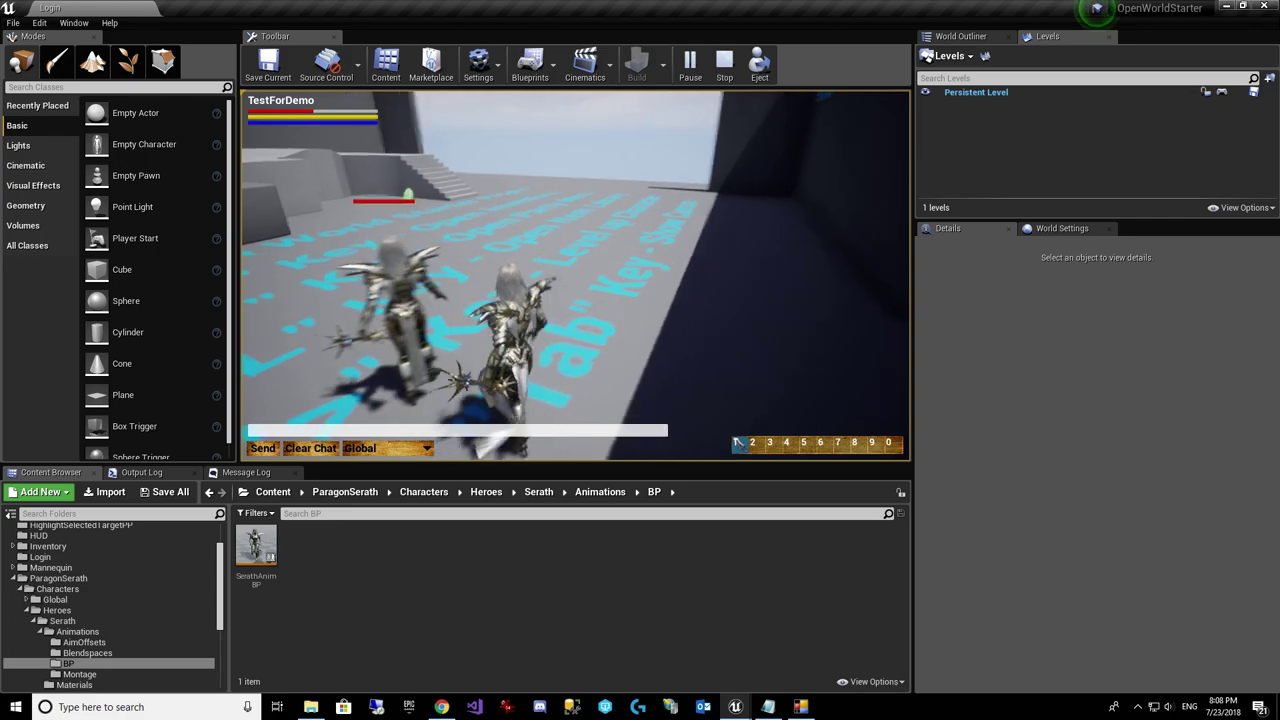
pyautogui.press('w')
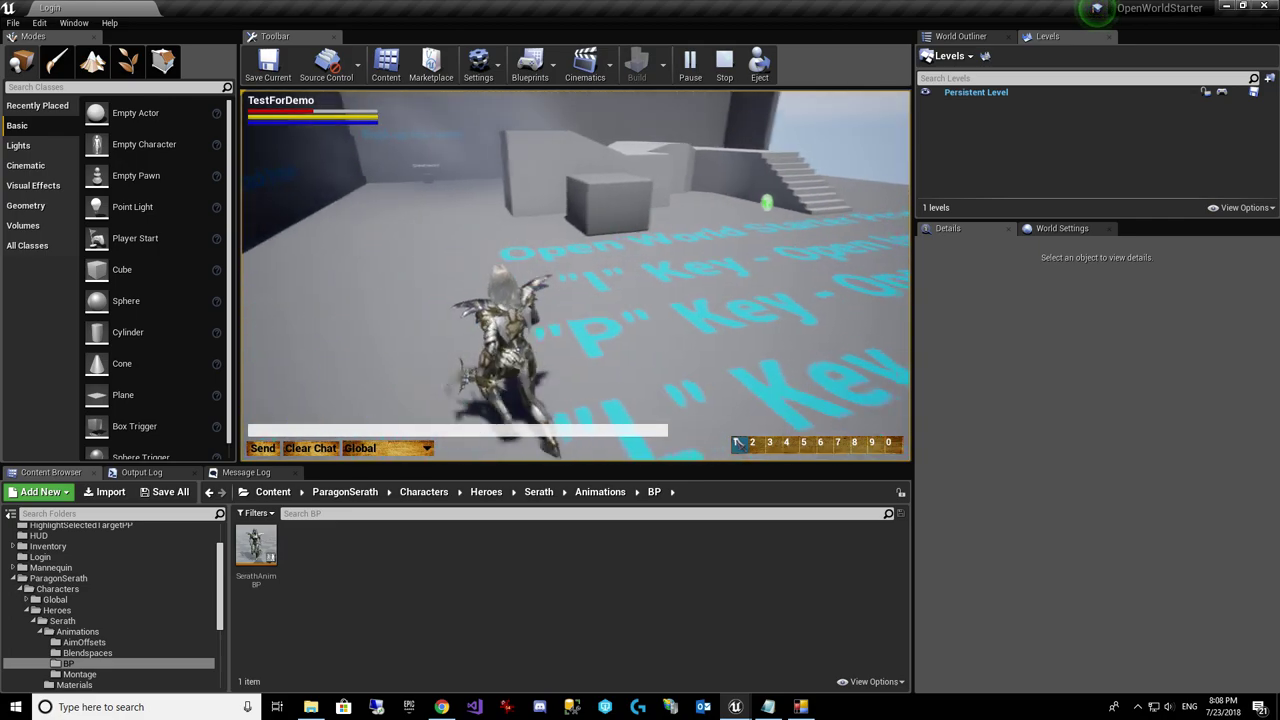
pyautogui.press('w')
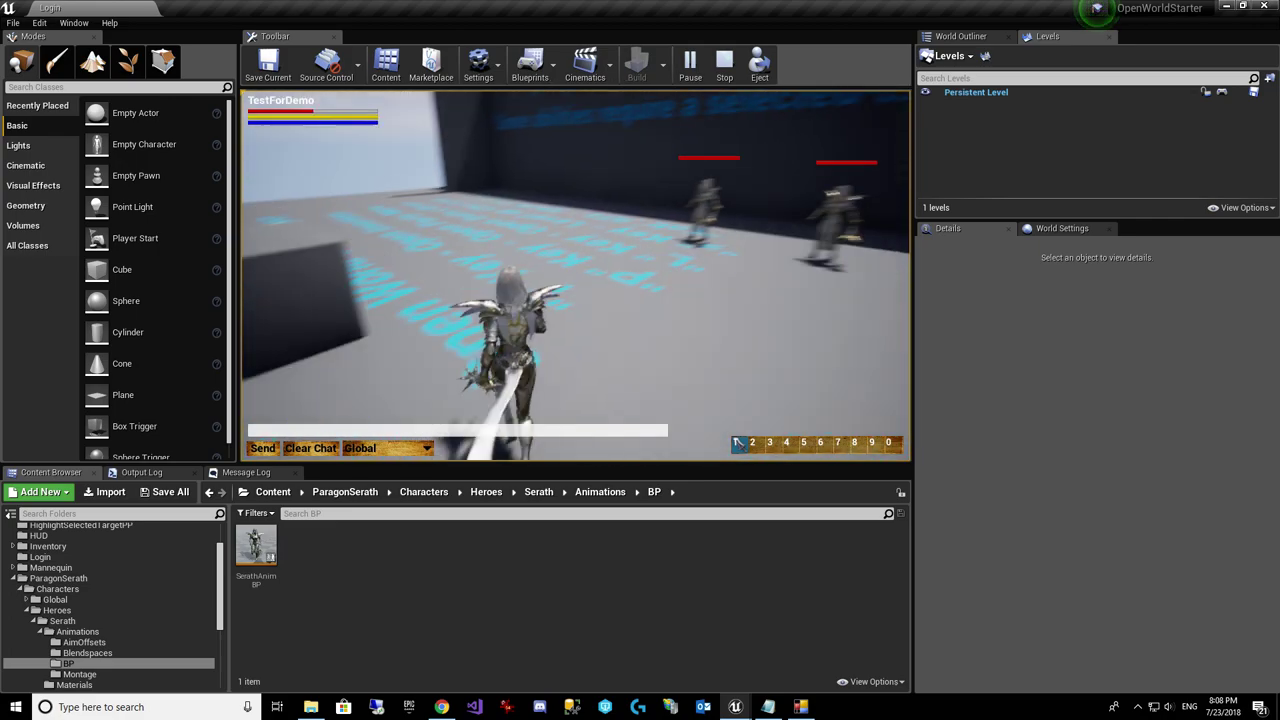
pyautogui.press('w')
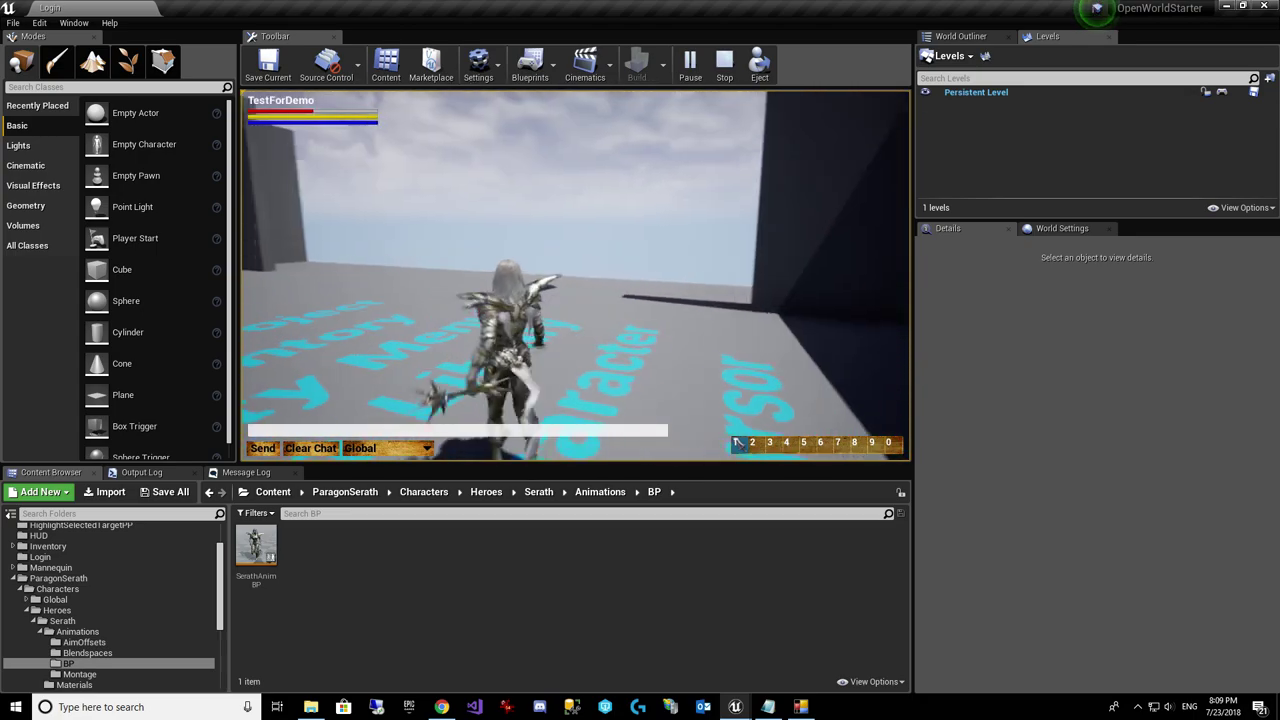
# Step: Run over the cyan floor text into the dark wall's zone transition, triggering Map2 to load
pyautogui.press('w')
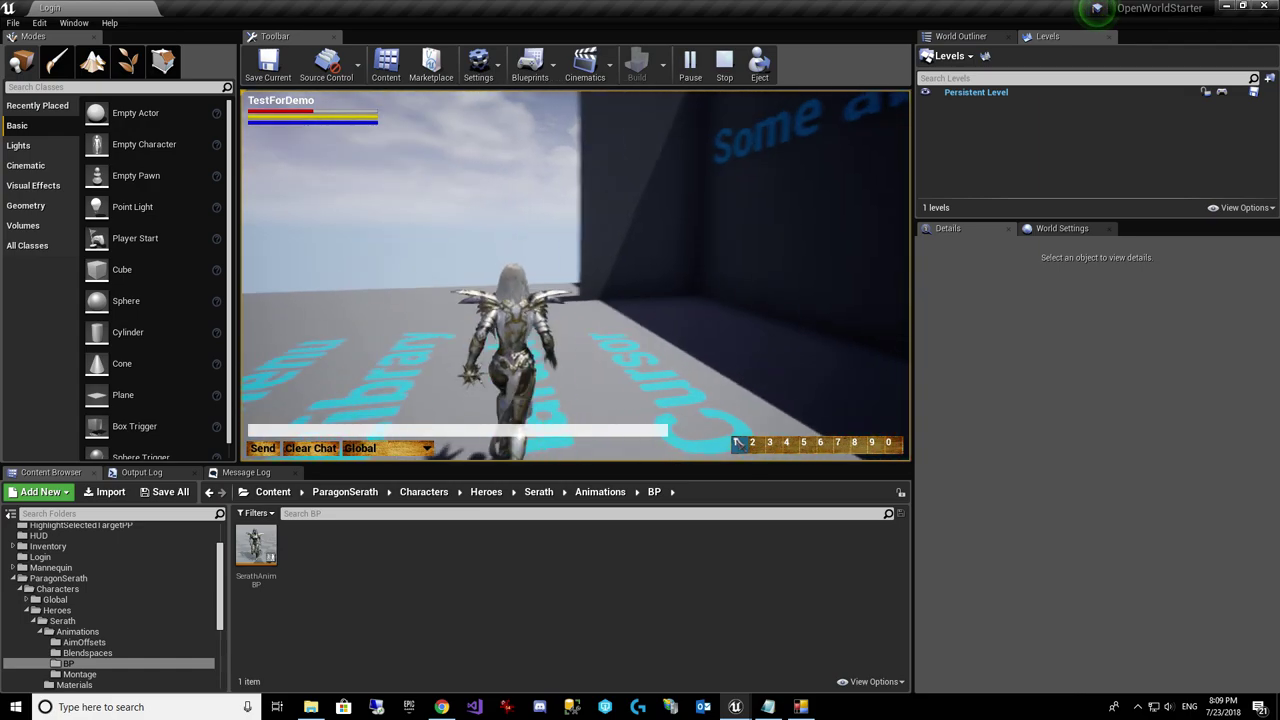
pyautogui.press('w')
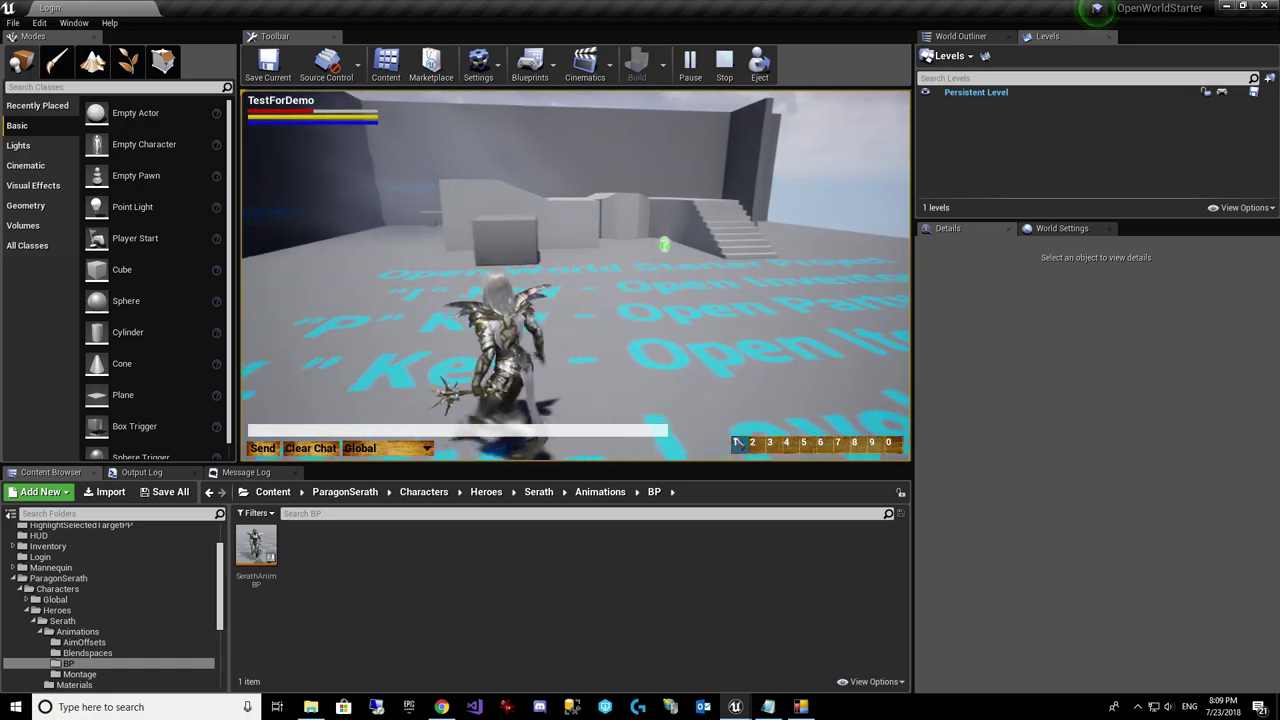
pyautogui.press('w')
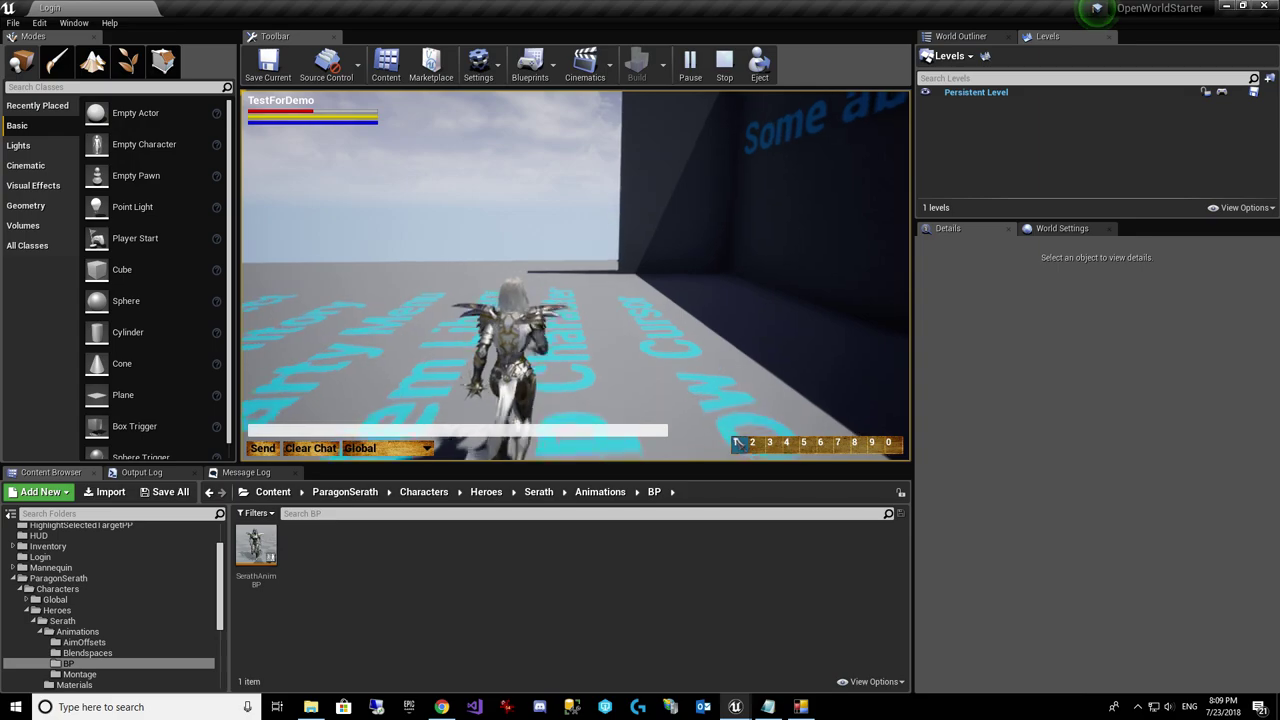
pyautogui.press('w')
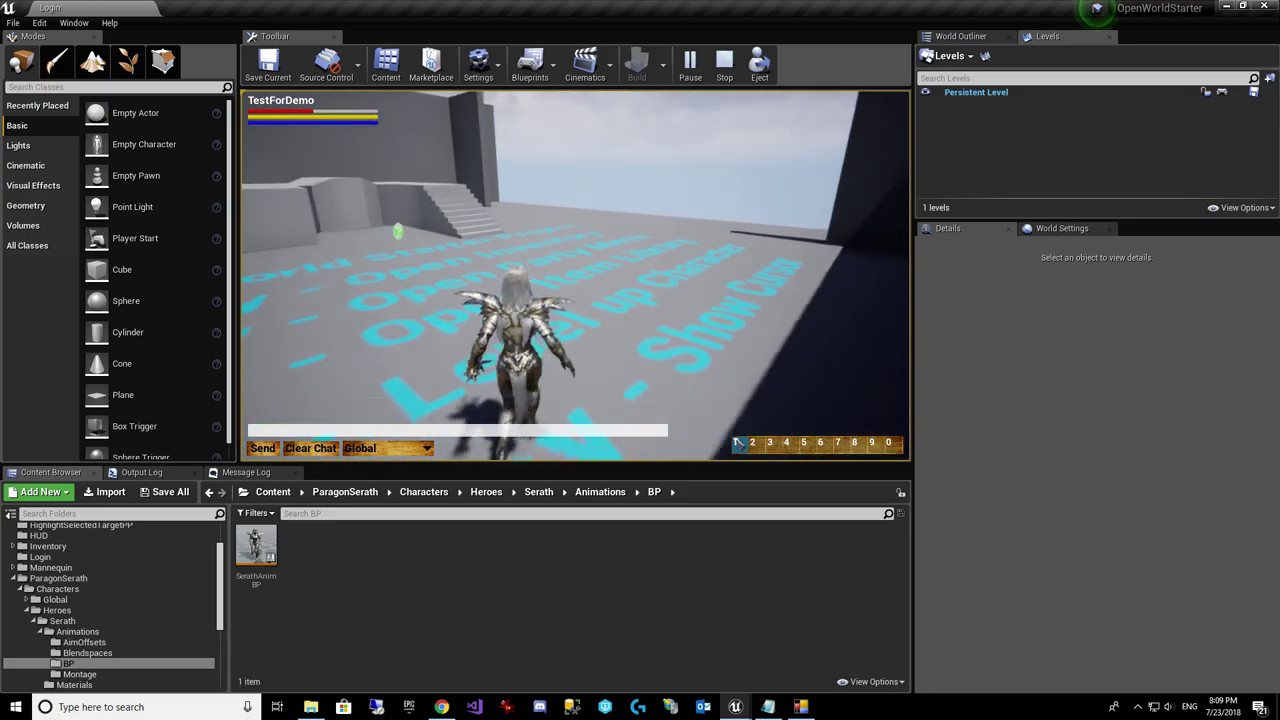
pyautogui.press('w')
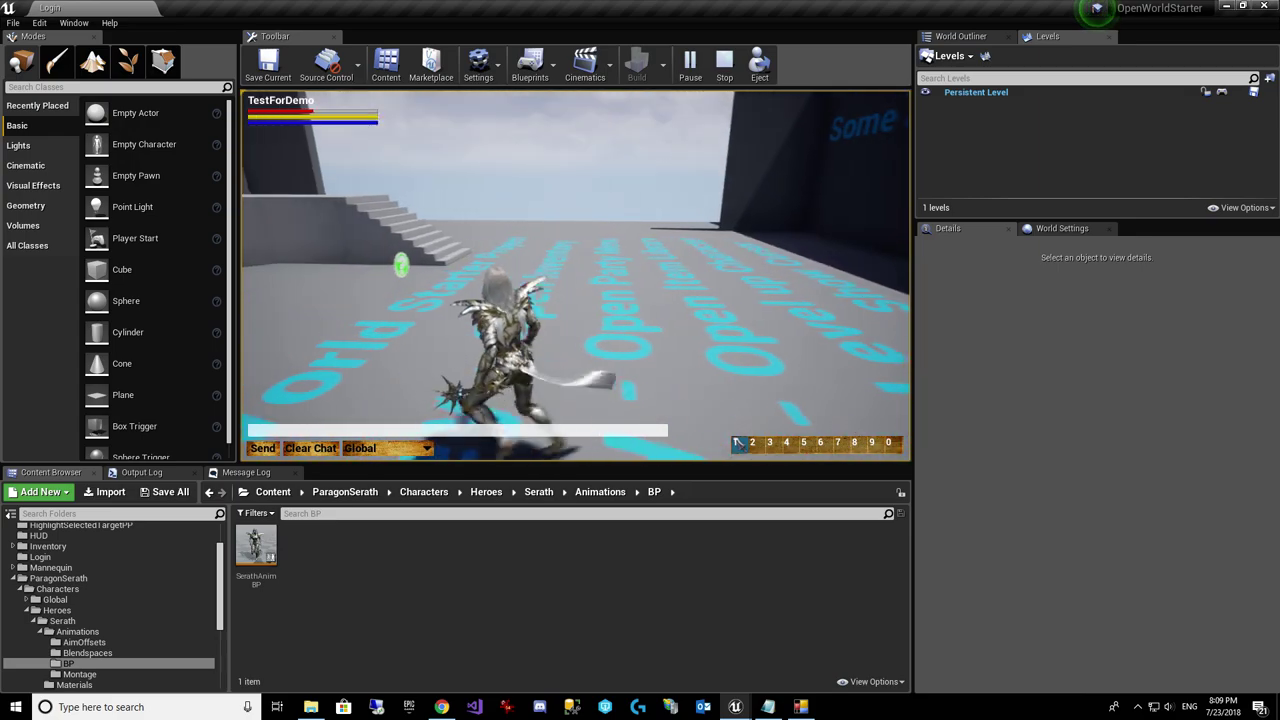
pyautogui.press('w')
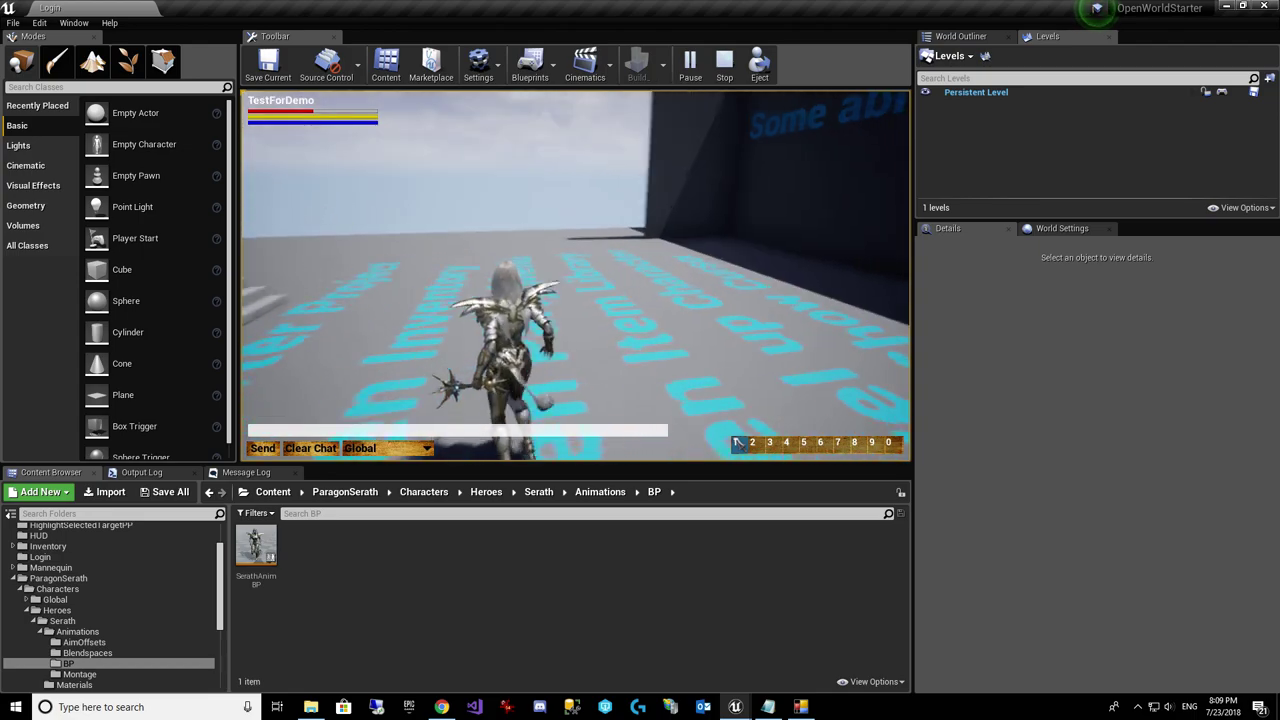
pyautogui.press('w')
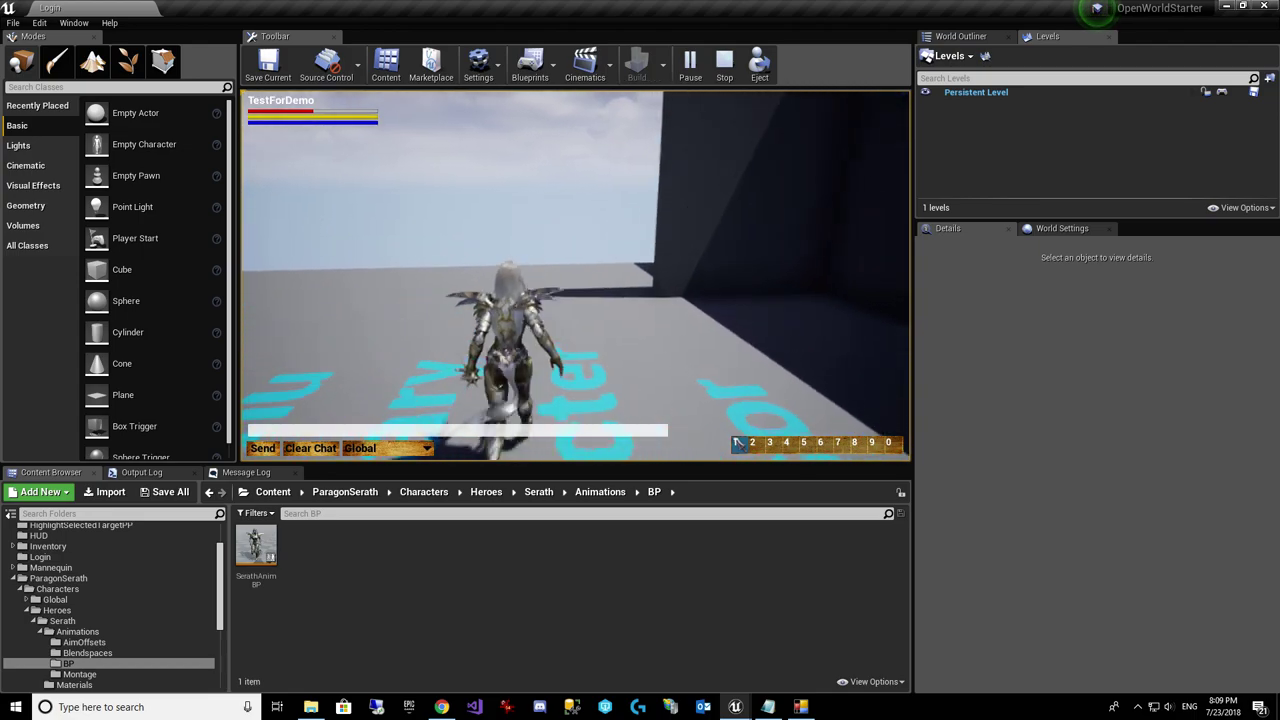
pyautogui.press('w')
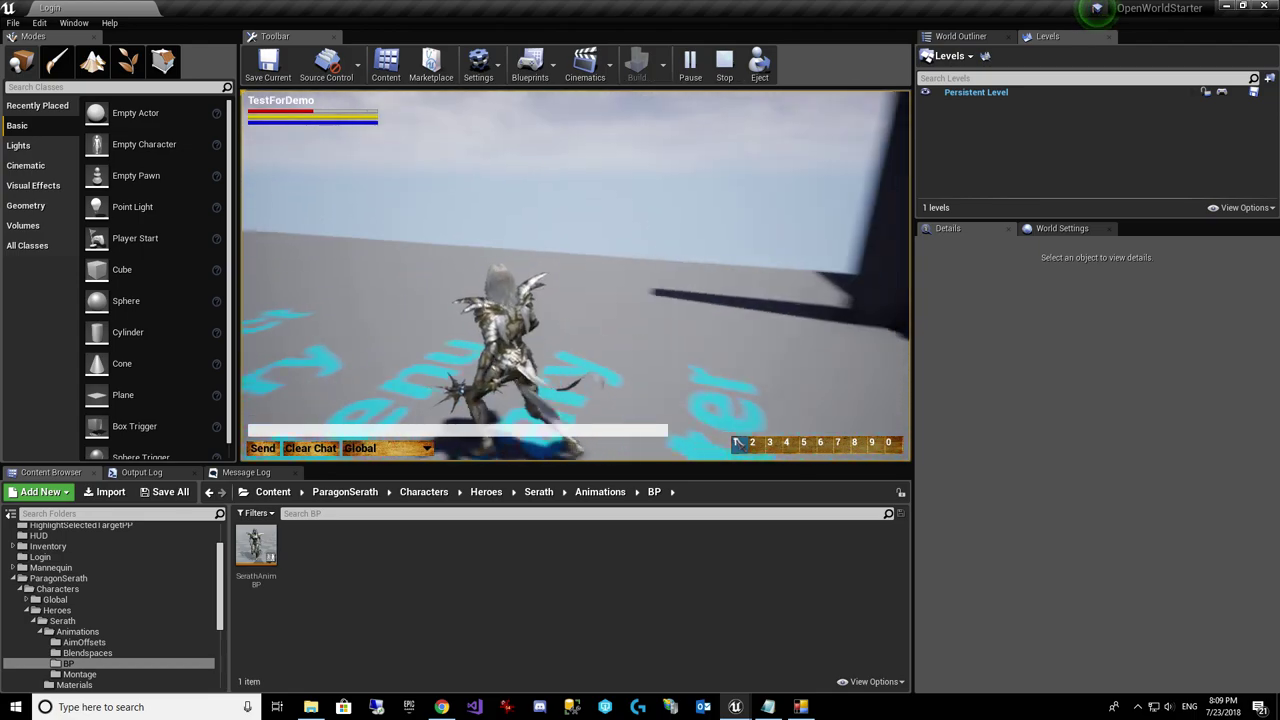
pyautogui.press('w')
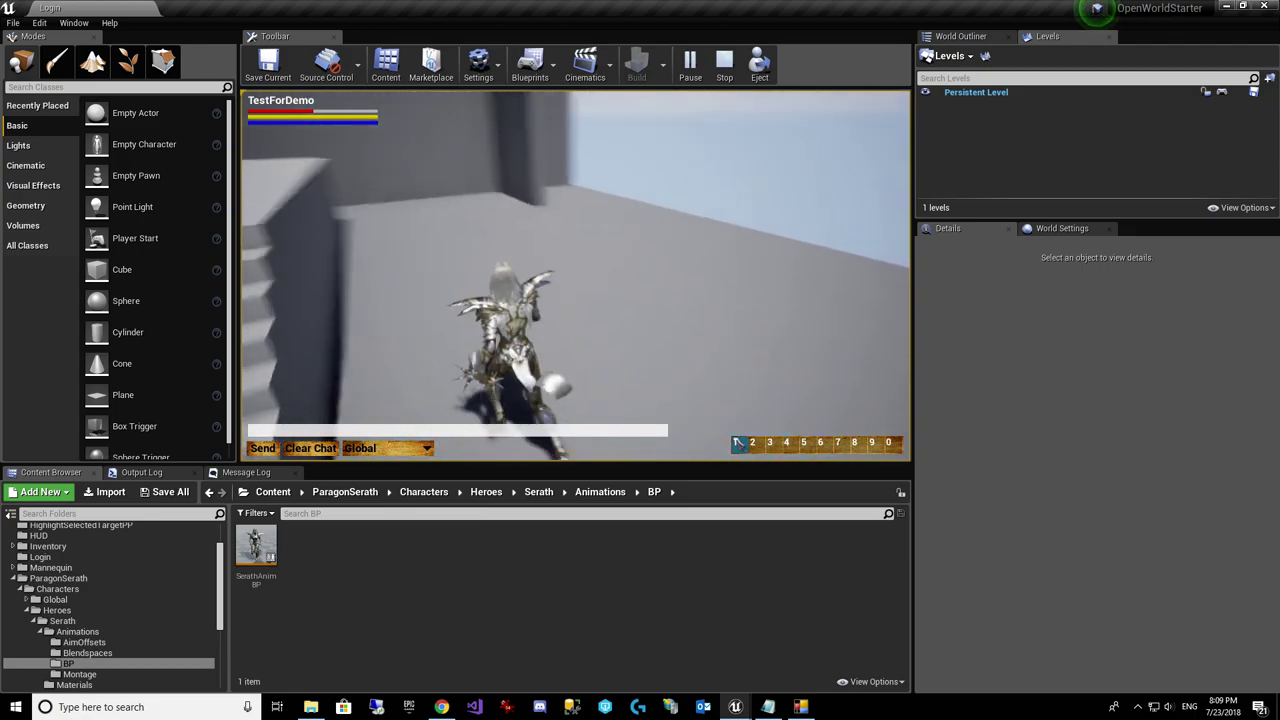
pyautogui.press('w')
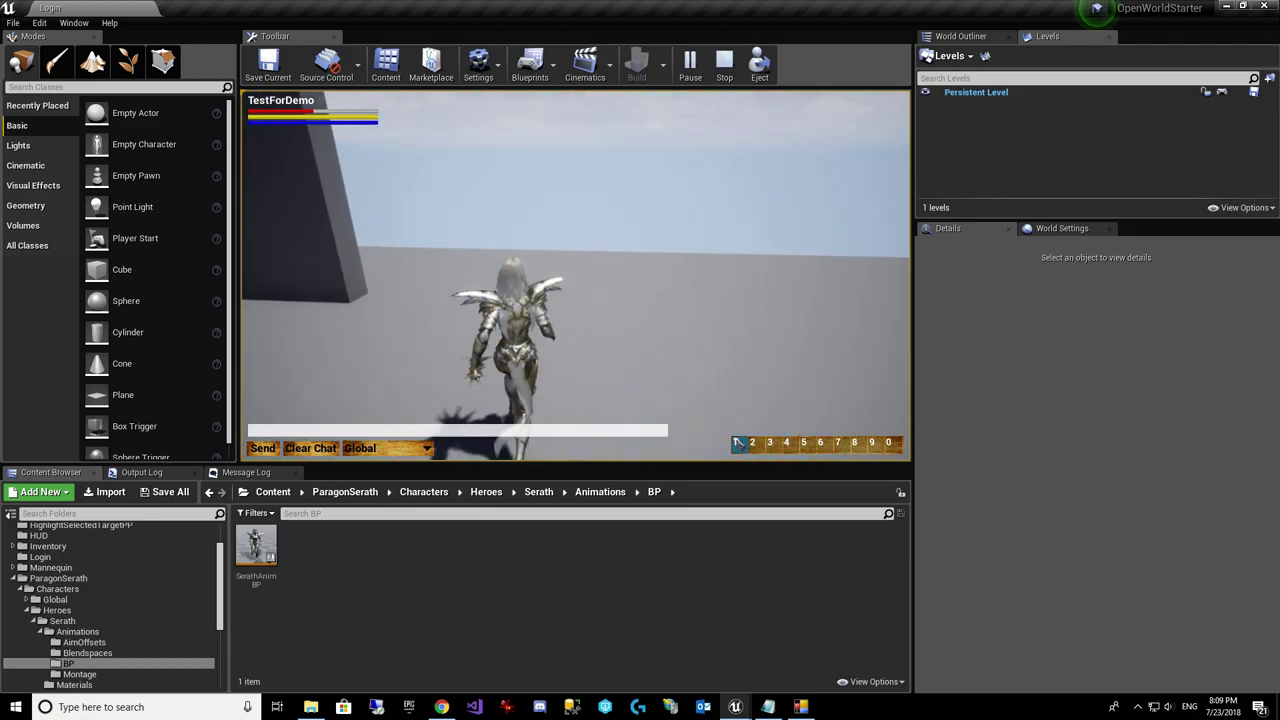
pyautogui.press('w')
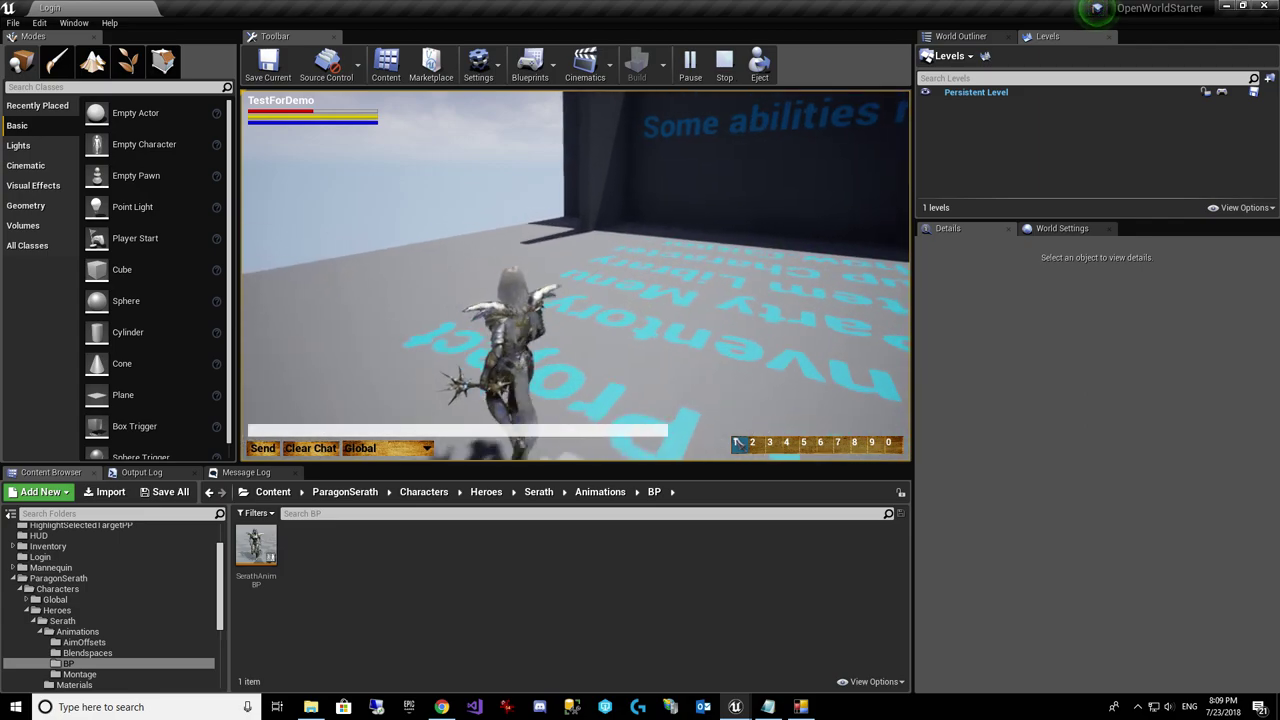
pyautogui.press('w')
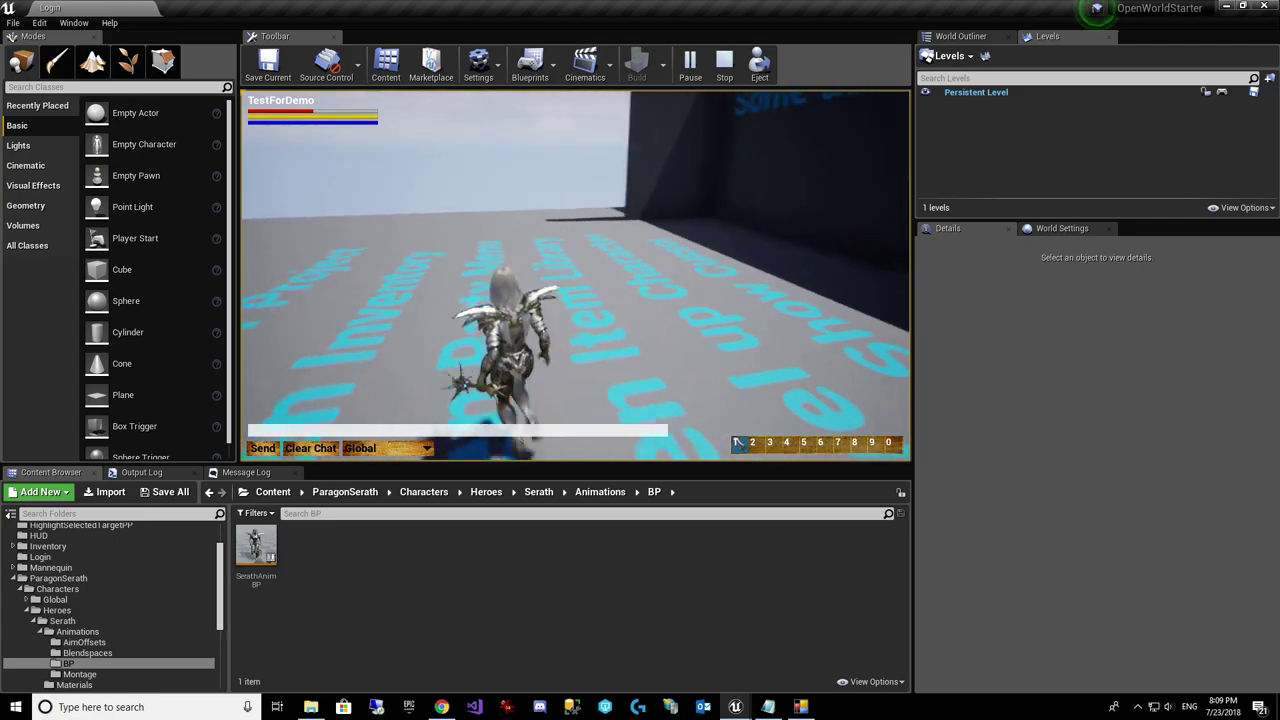
pyautogui.press('w')
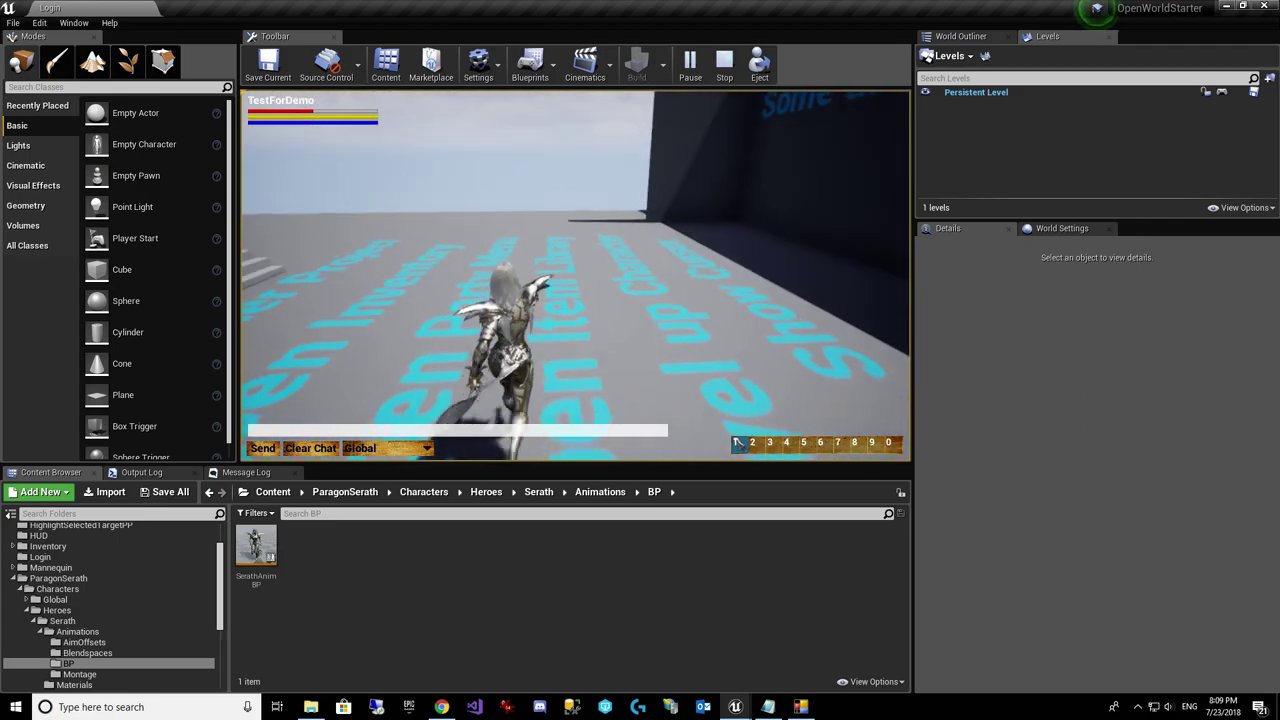
pyautogui.press('w')
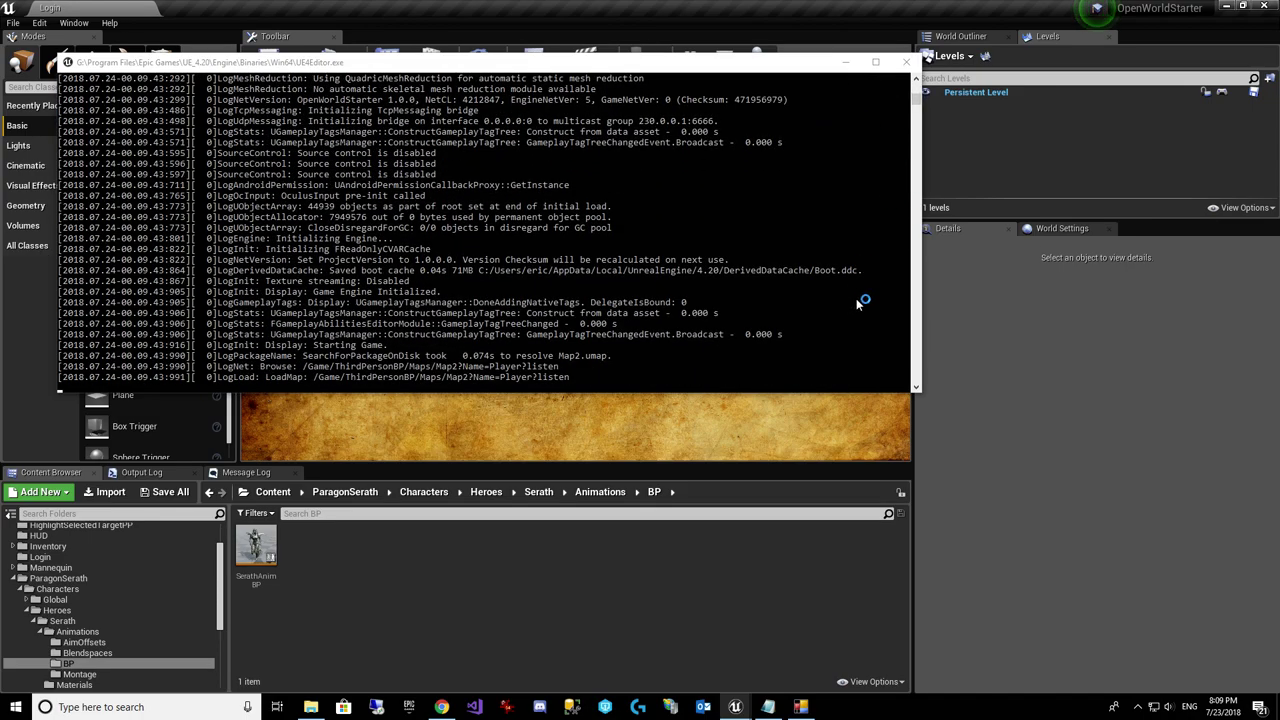
# Step: Leave the console log showing Map2 loading and return to the OpenWorldStarter Play-in-Editor game view
pyautogui.hotkey('alt', 'Tab')
pyautogui.press('Tab')
pyautogui.press('Tab')
pyautogui.press('Tab')
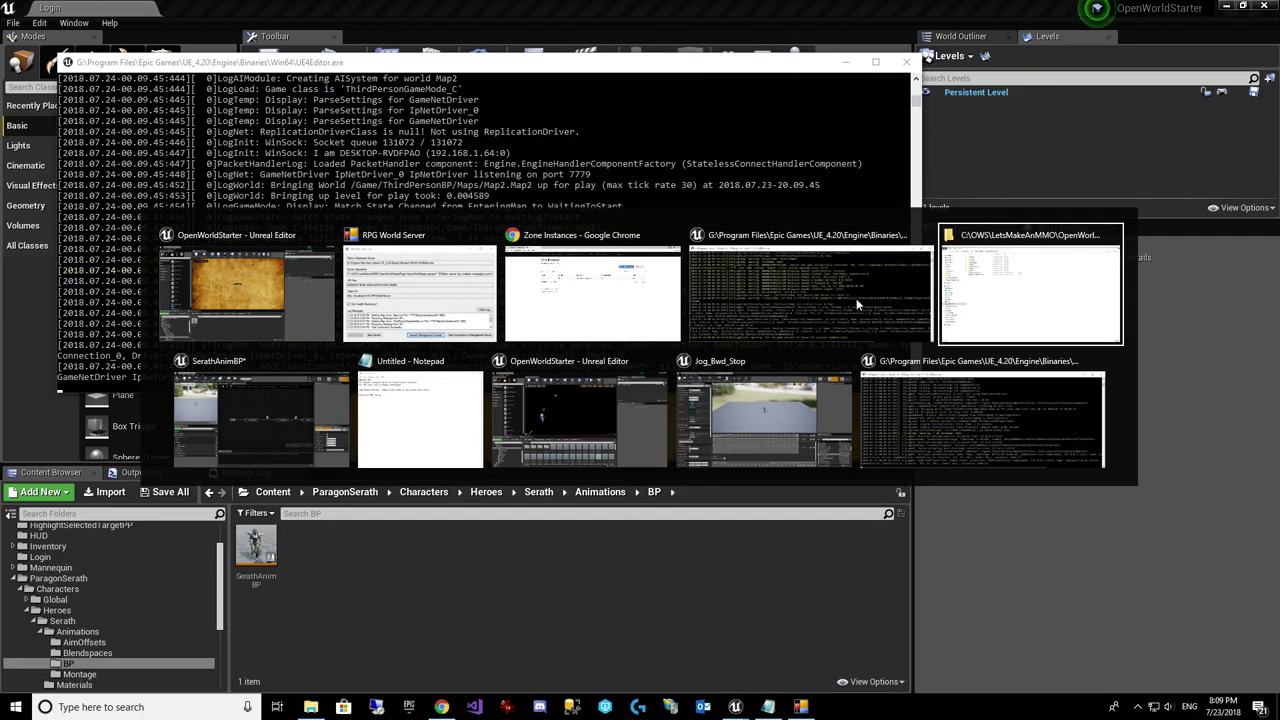
pyautogui.hotkey('shift', 'Tab')
pyautogui.hotkey('shift', 'Tab')
pyautogui.hotkey('shift', 'Tab')
pyautogui.hotkey('shift', 'Tab')
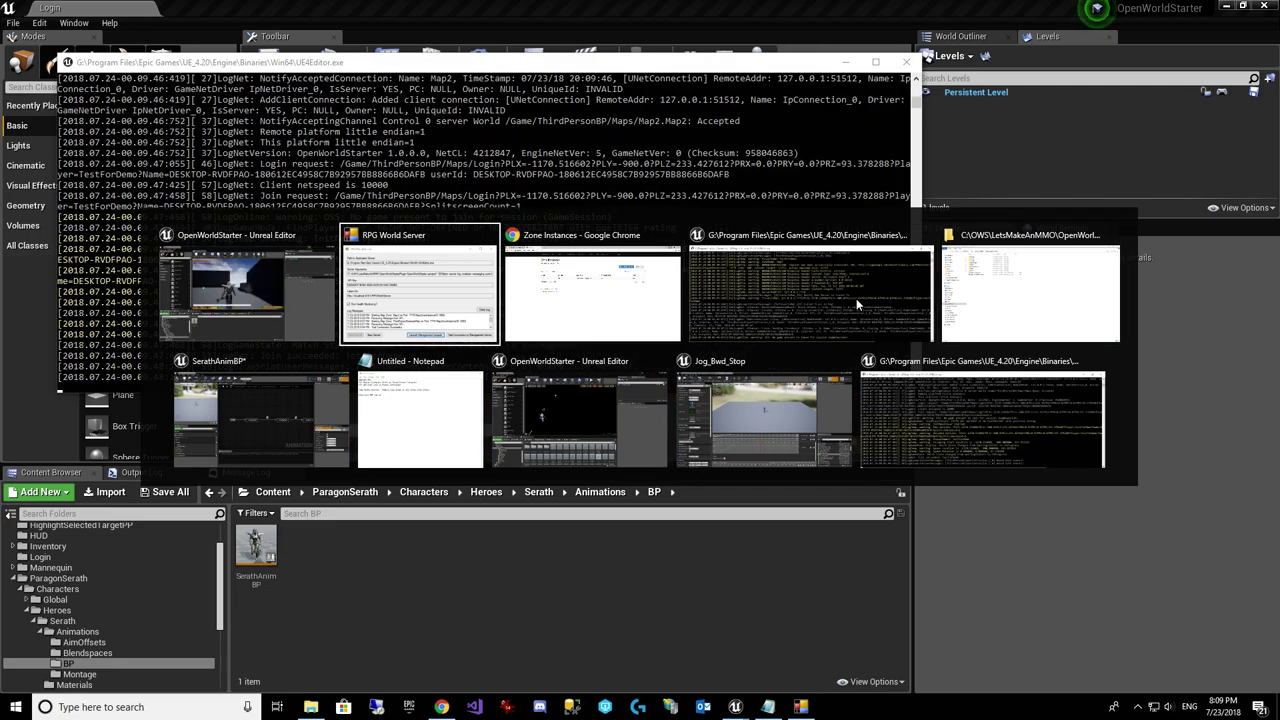
pyautogui.click(654, 374)
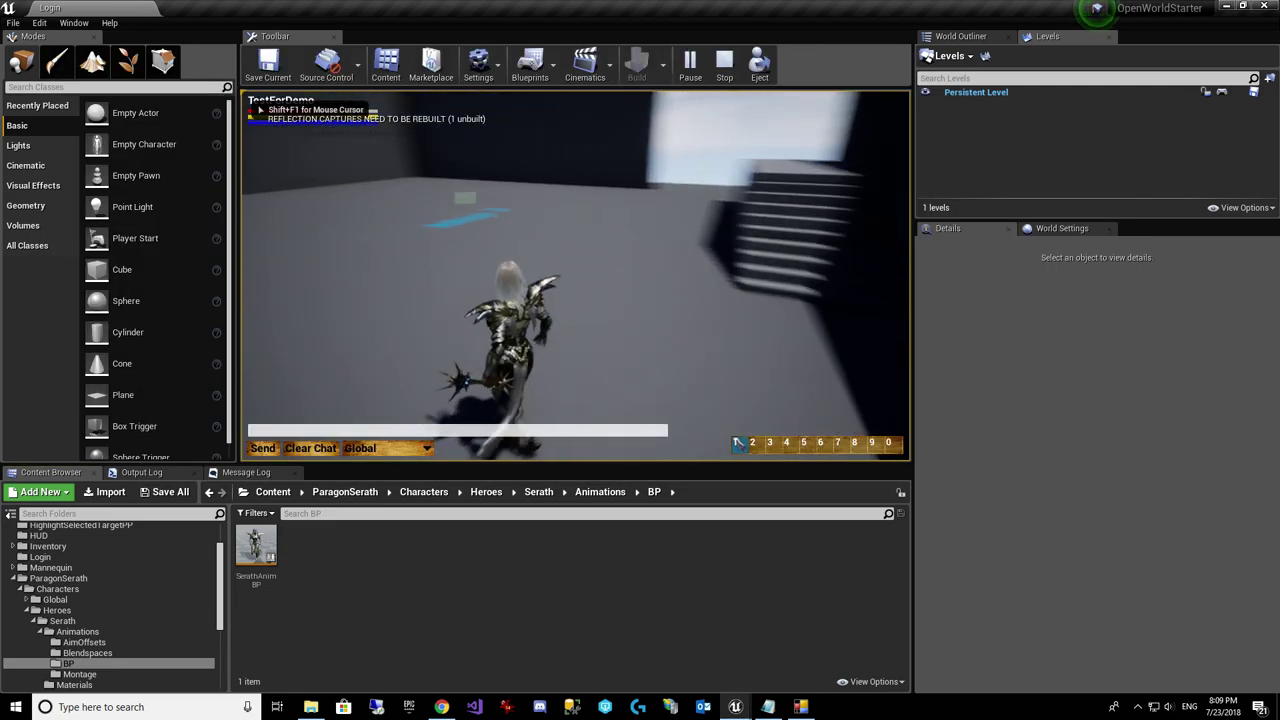
# Step: Walk TestForDemo past the Map 2 floor text and through the zone boundary until the next zone loads
pyautogui.press('w')
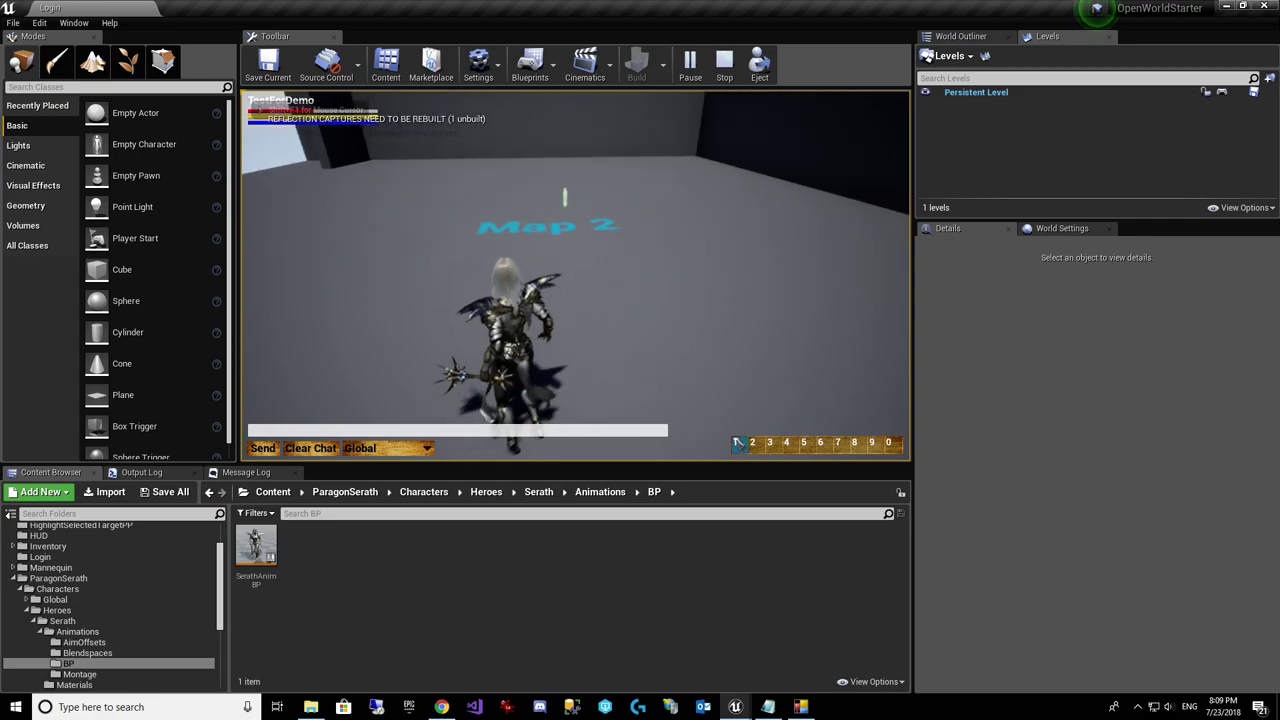
pyautogui.press('w')
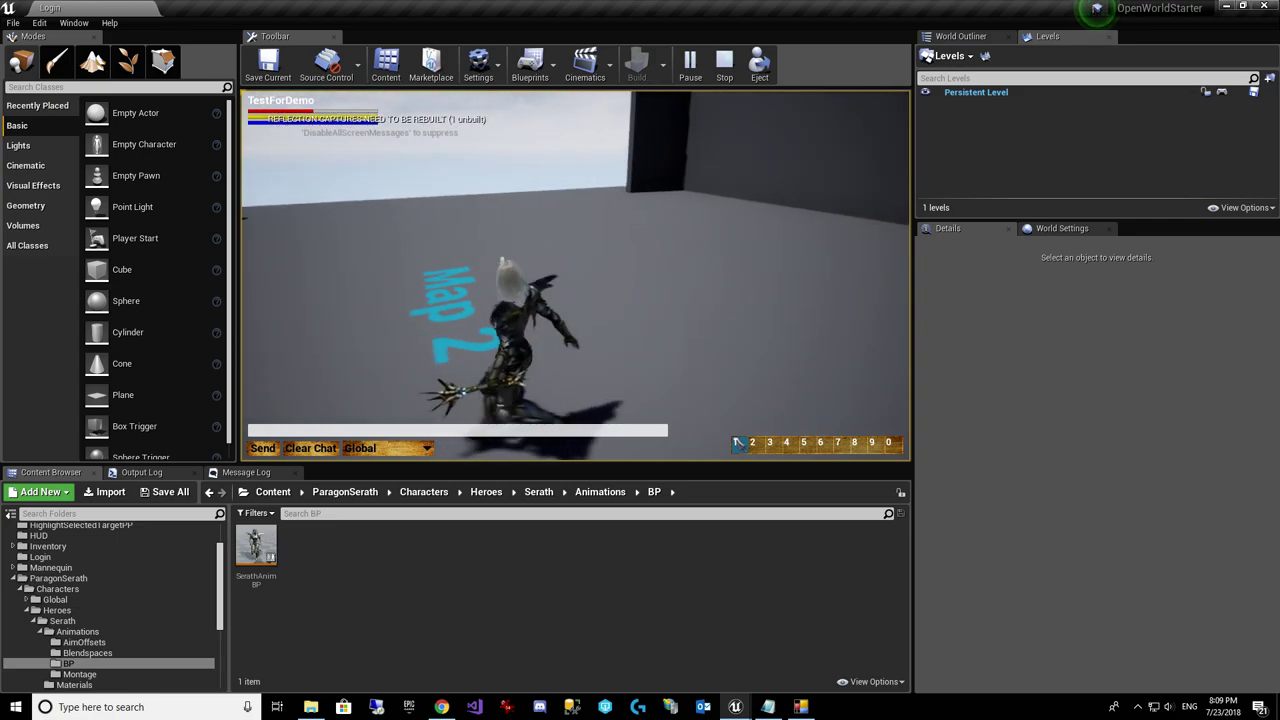
pyautogui.press('w')
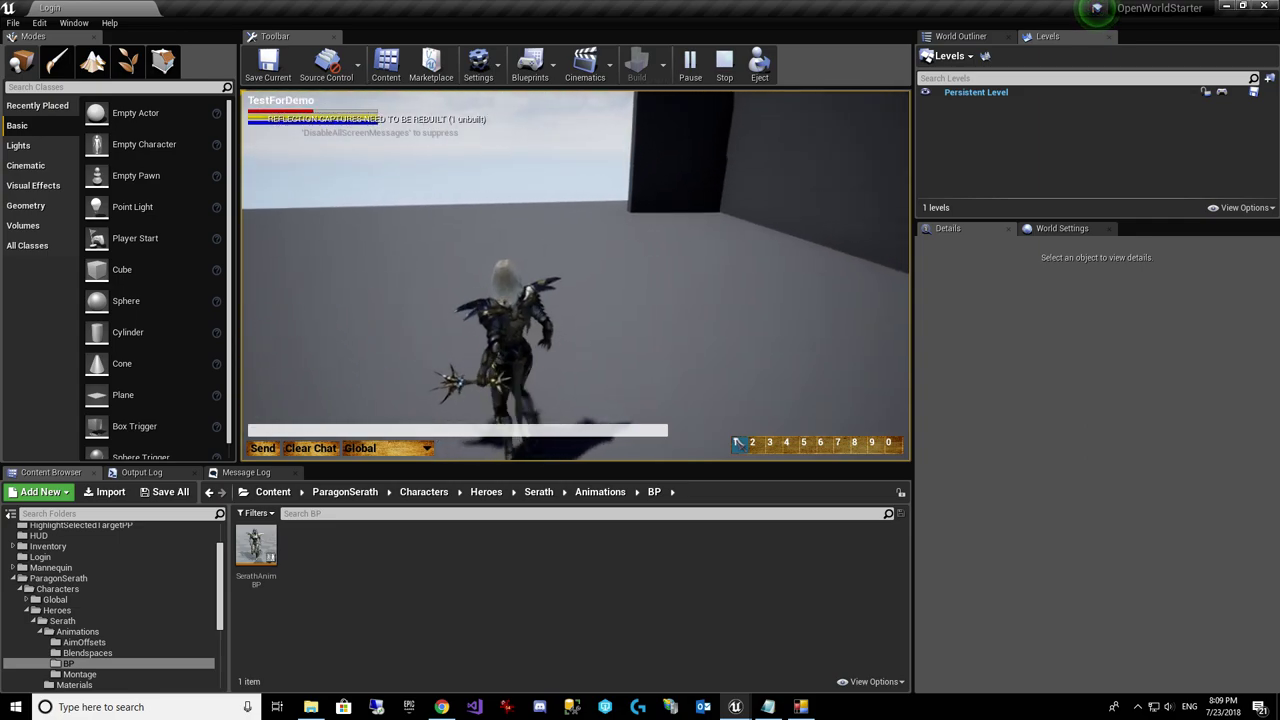
pyautogui.press('w')
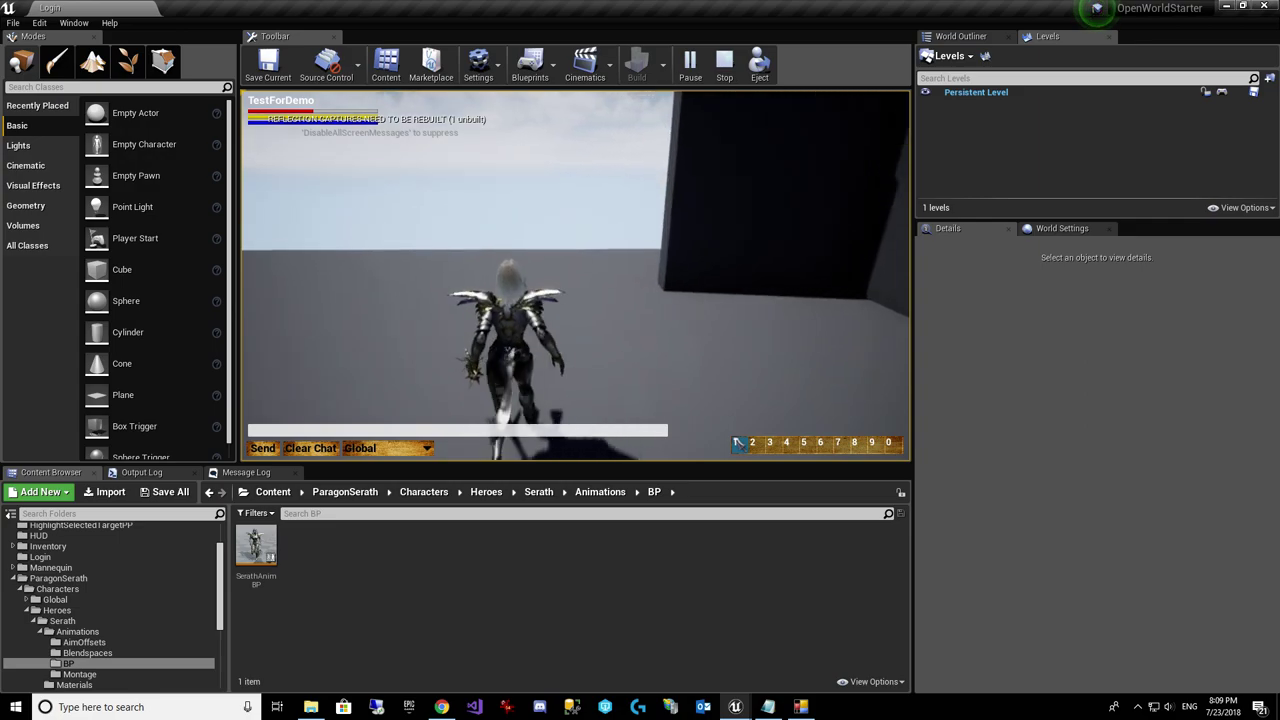
pyautogui.press('w')
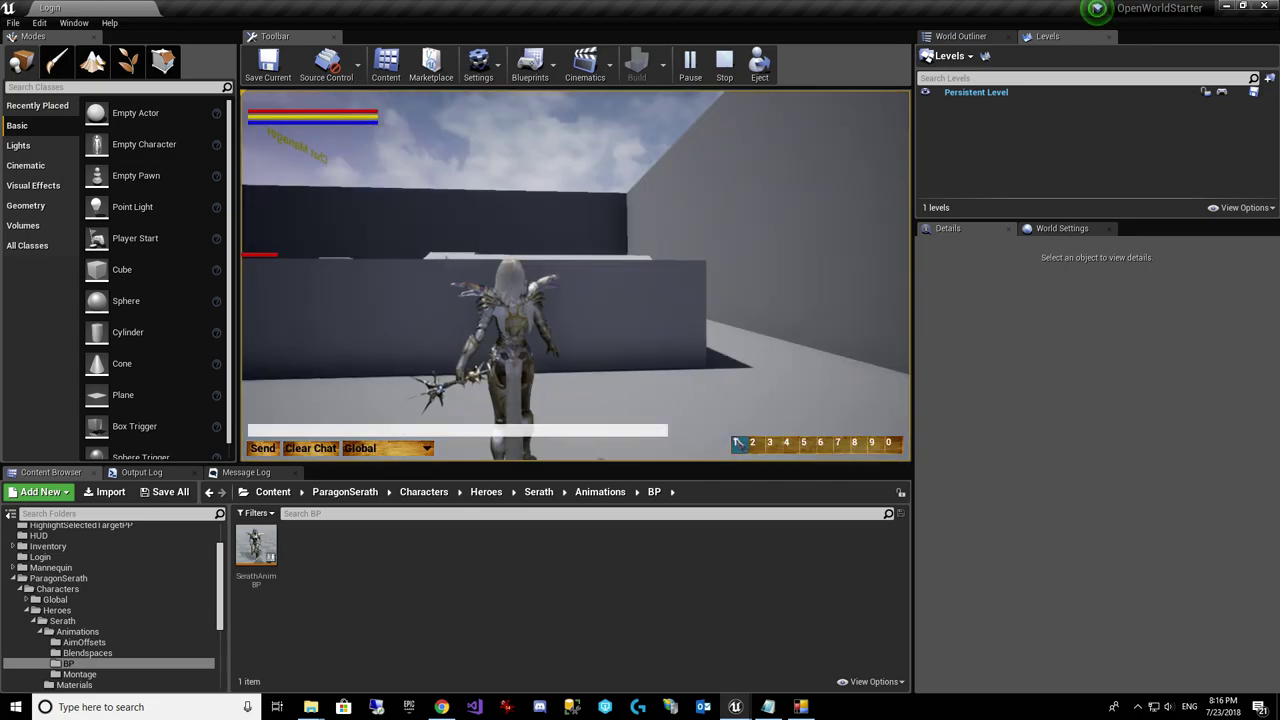
# Step: Run TestForDemo around the new zone among the enemies, then bring up Chrome's Zone Instances page
pyautogui.press('w')
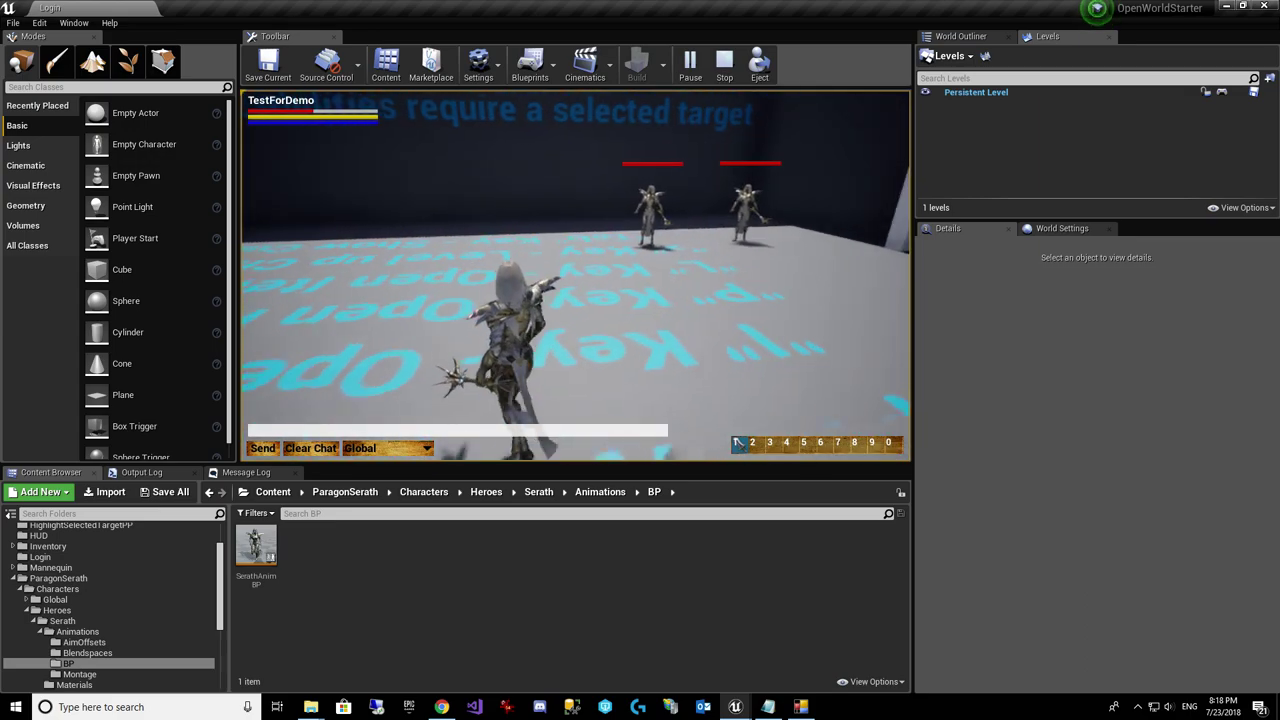
pyautogui.press('w')
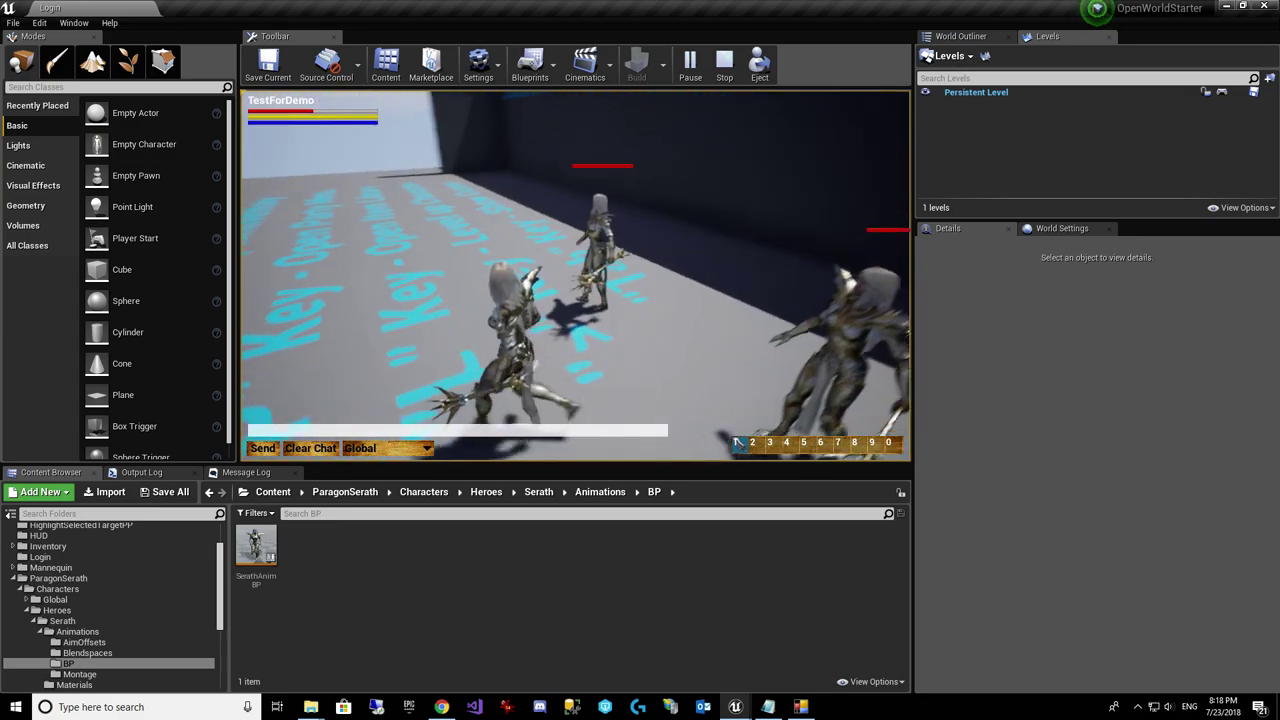
pyautogui.press('w')
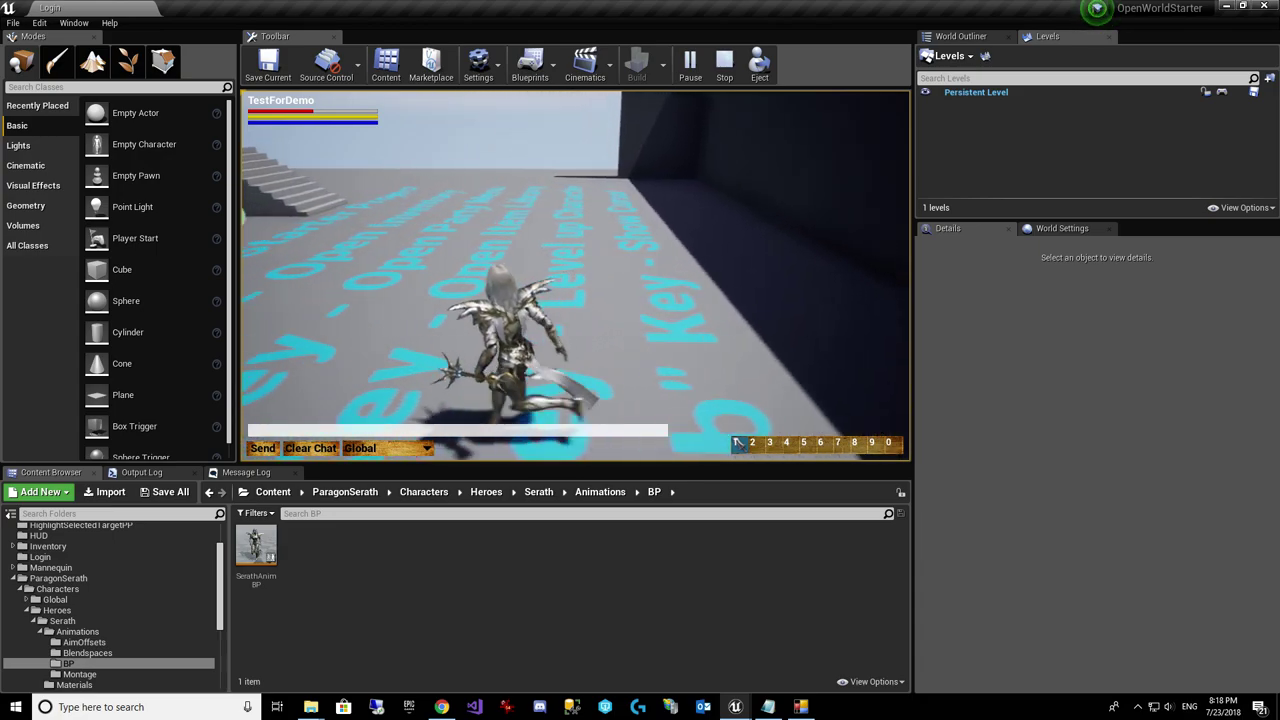
pyautogui.press('w')
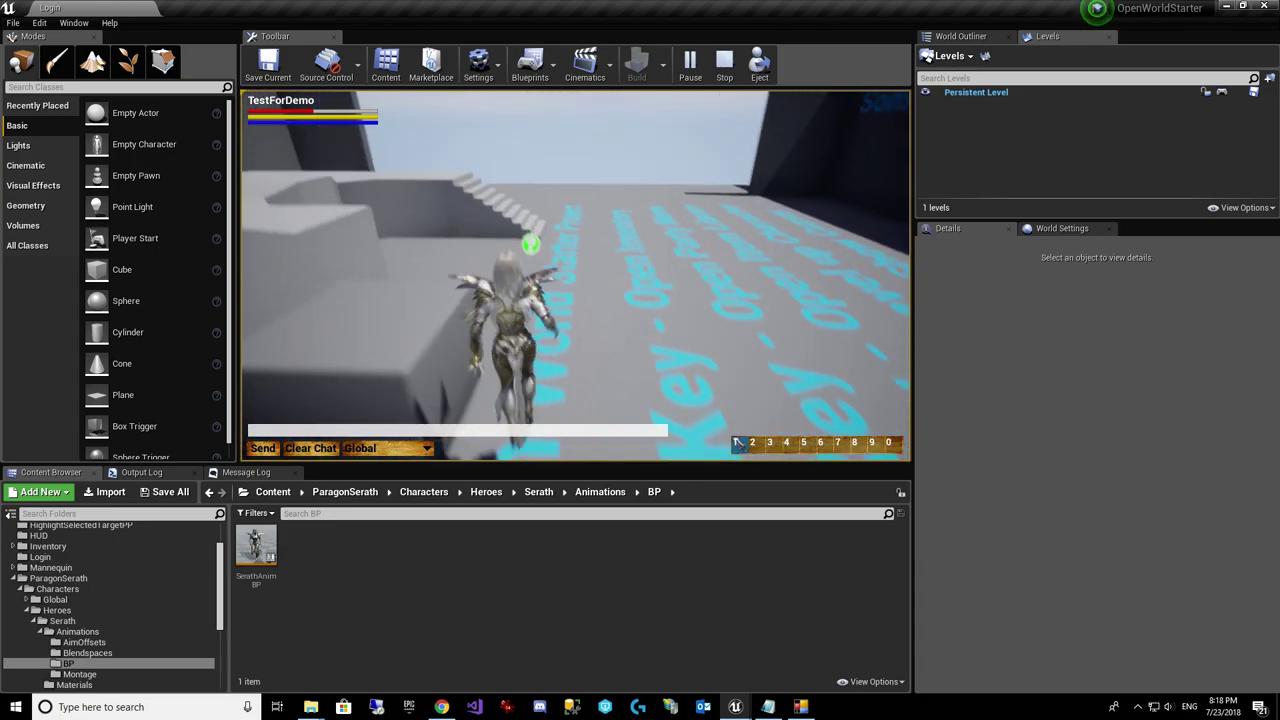
pyautogui.press('w')
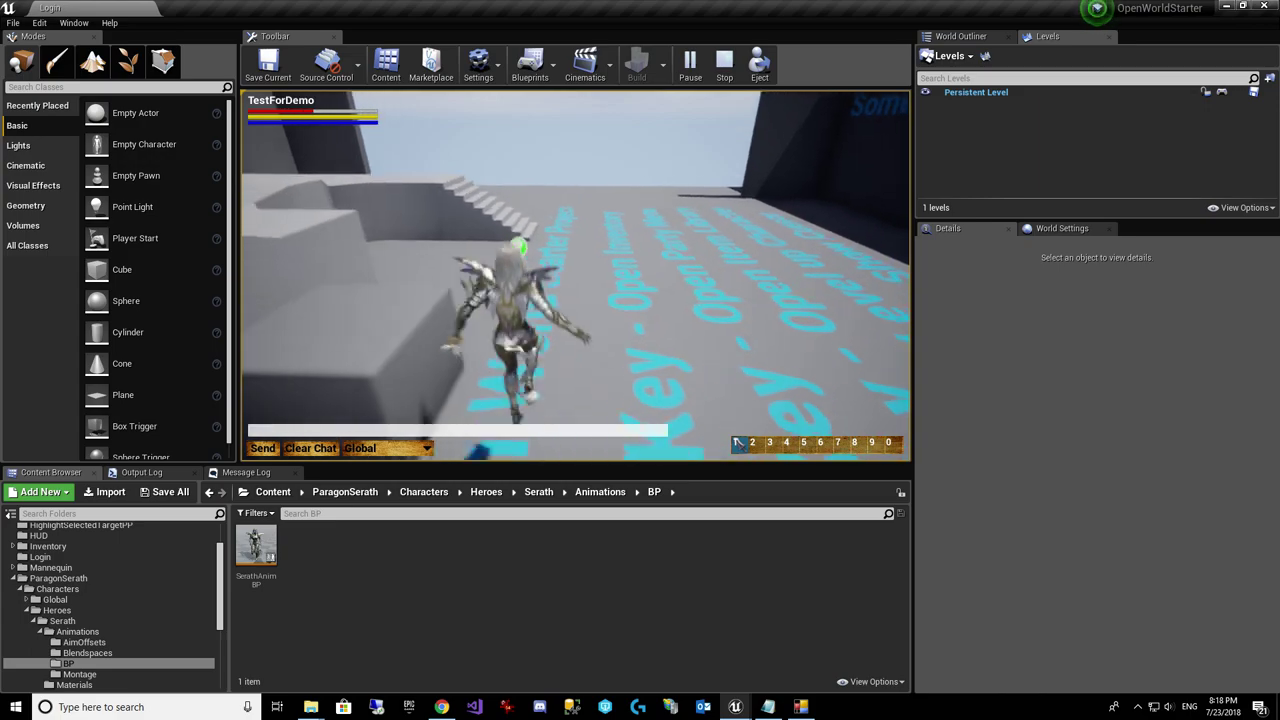
pyautogui.hotkey('alt', 'Tab')
pyautogui.hotkey('alt', 'Tab')
pyautogui.hotkey('alt', 'Tab')
pyautogui.hotkey('alt', 'Tab')
pyautogui.hotkey('alt', 'Tab')
pyautogui.hotkey('alt', 'Tab')
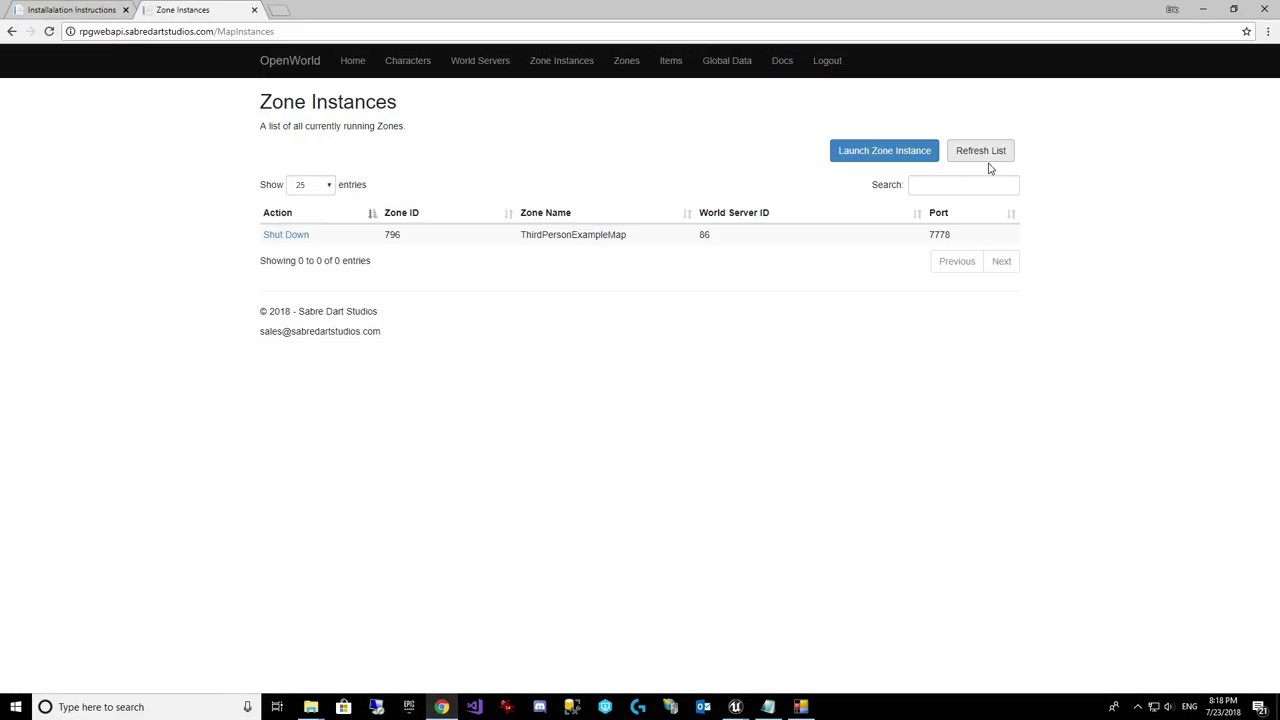
# Step: Refresh Zone Instances to see Map2 as a second instance, then edit the ThirdPersonExampleMap zone
pyautogui.click(990, 152)
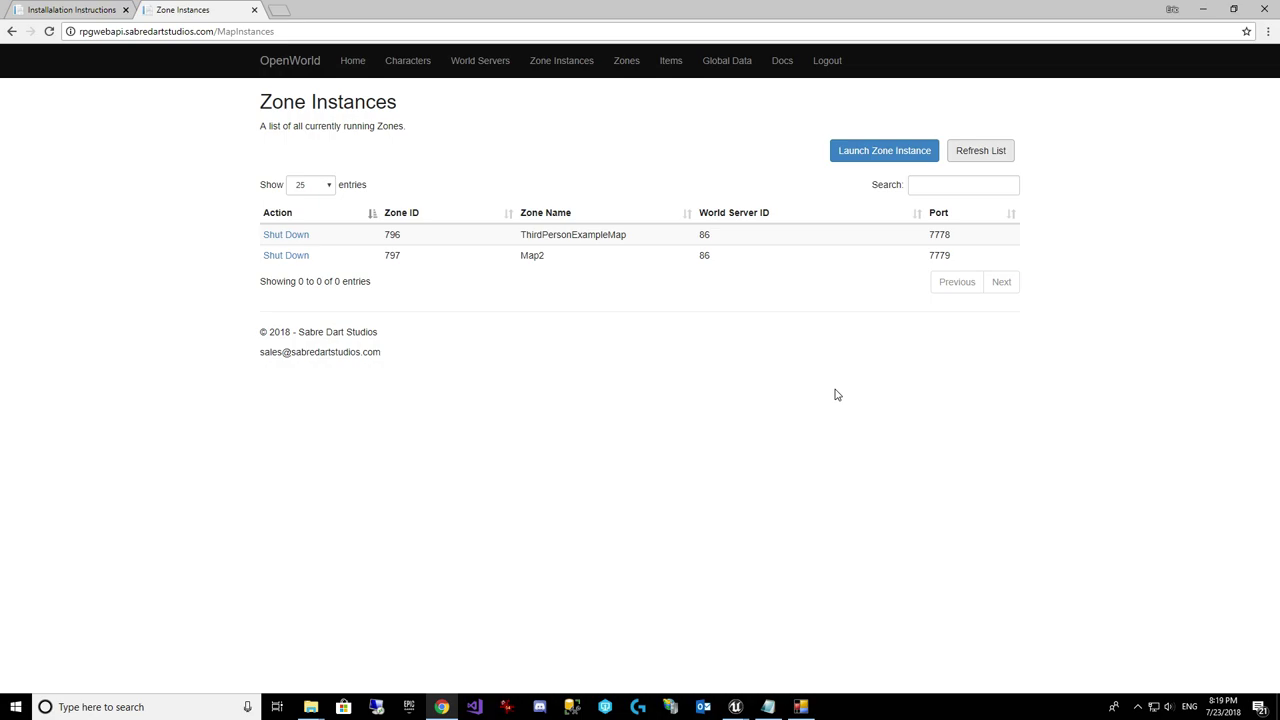
pyautogui.click(621, 65)
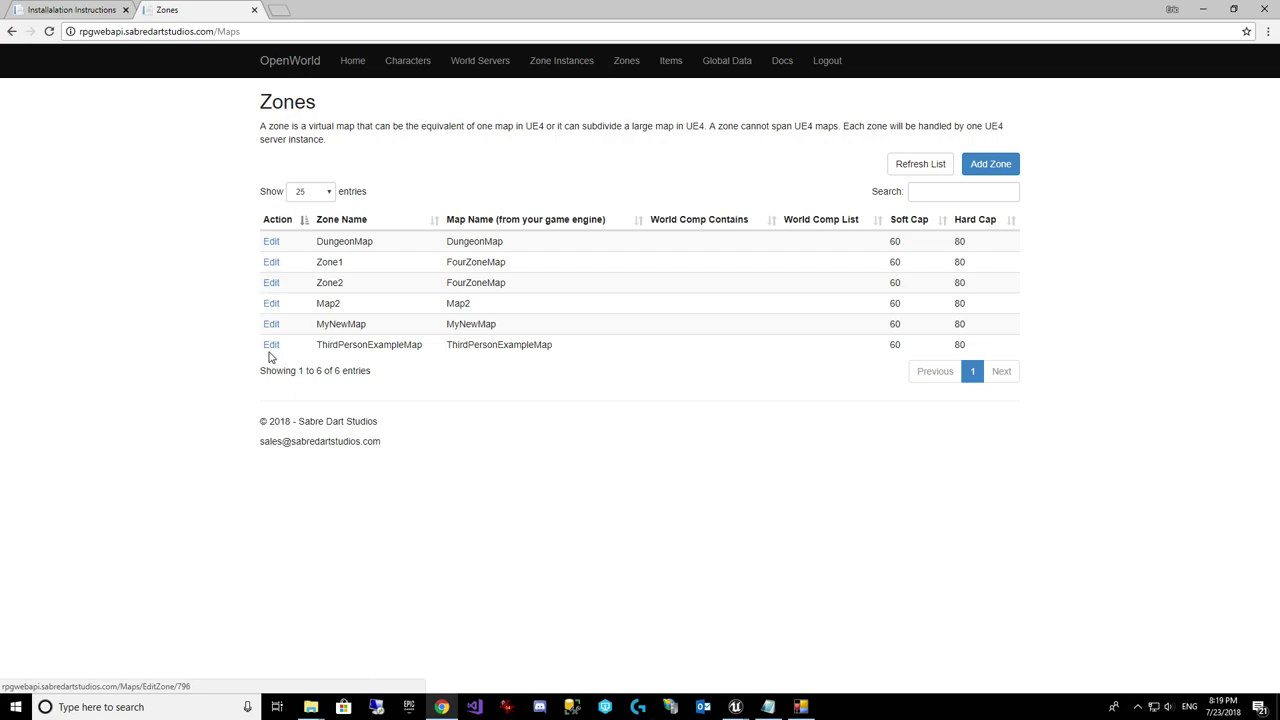
pyautogui.click(272, 345)
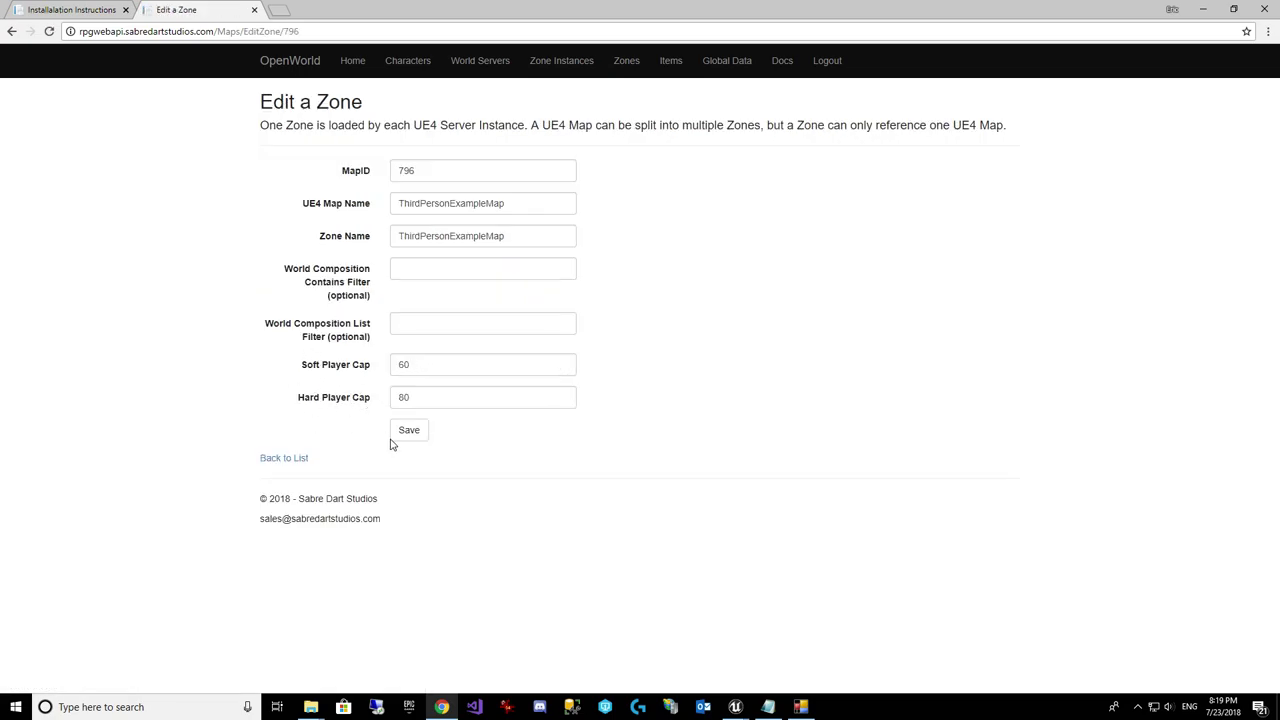
# Step: Point out ThirdPersonExampleMap's soft cap 60 and hard cap 80 unchanged, then go back to Zone Instances
pyautogui.click(422, 368)
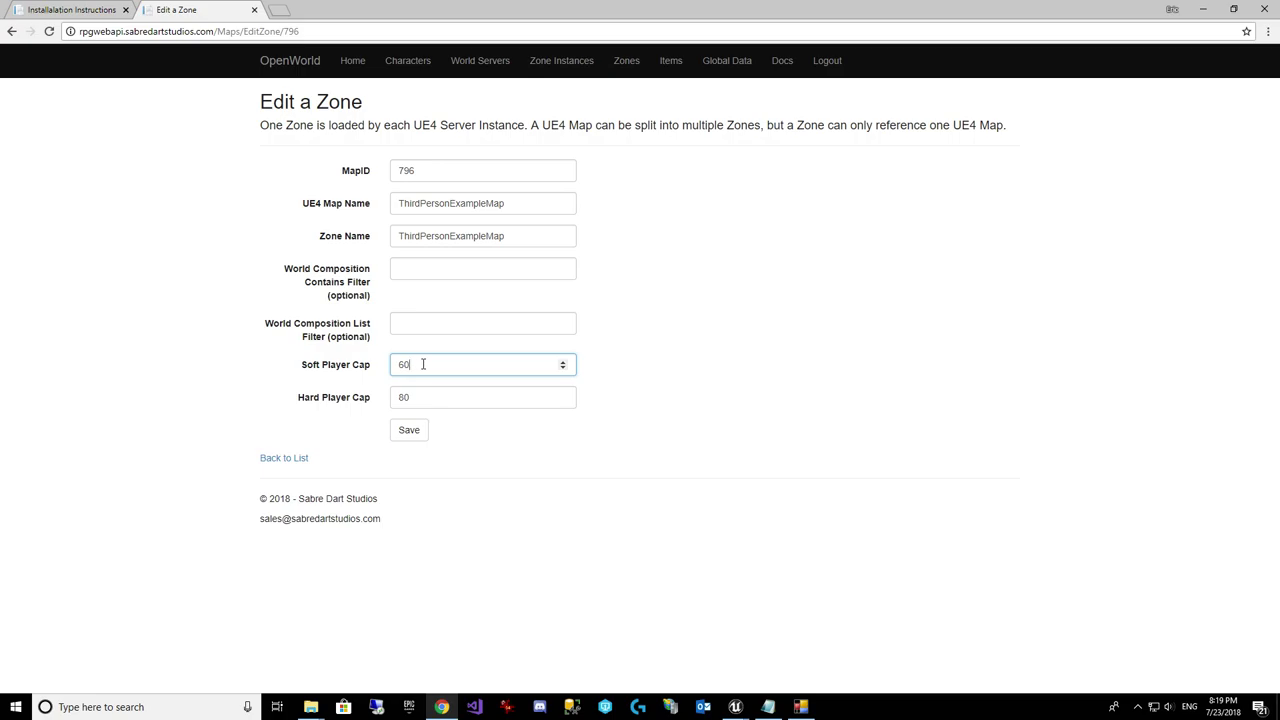
pyautogui.press('Tab')
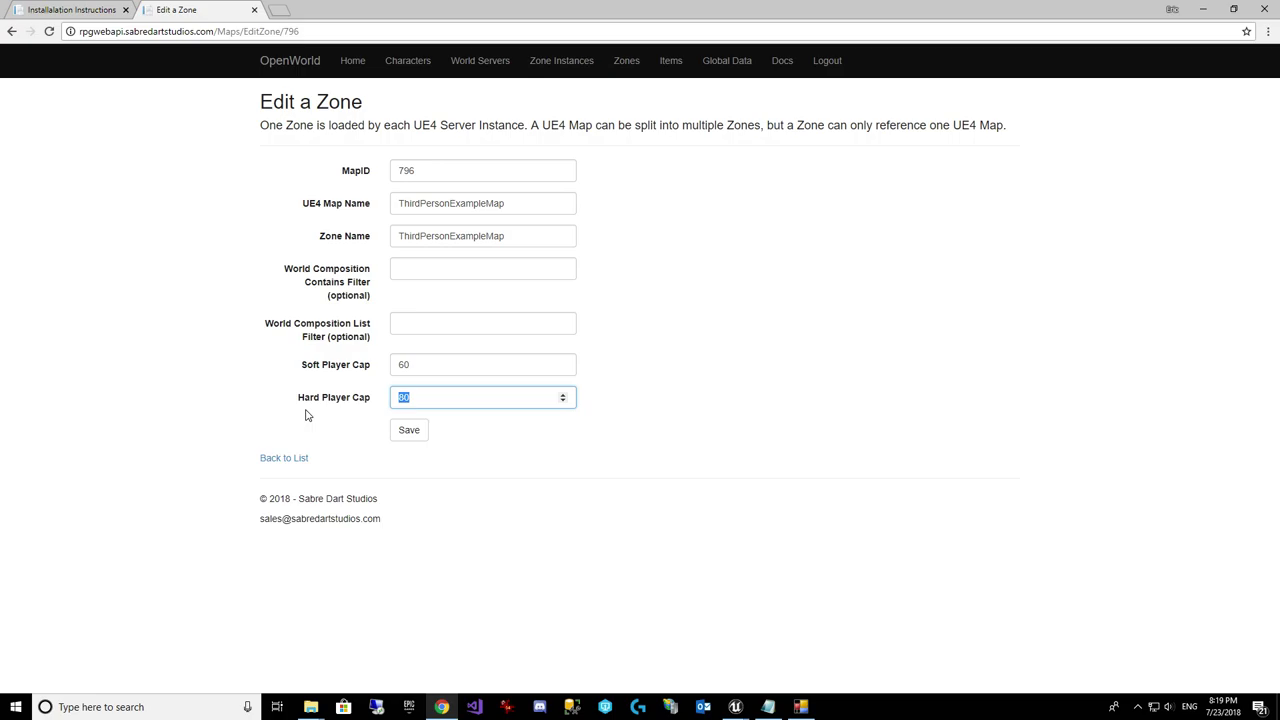
pyautogui.click(420, 372)
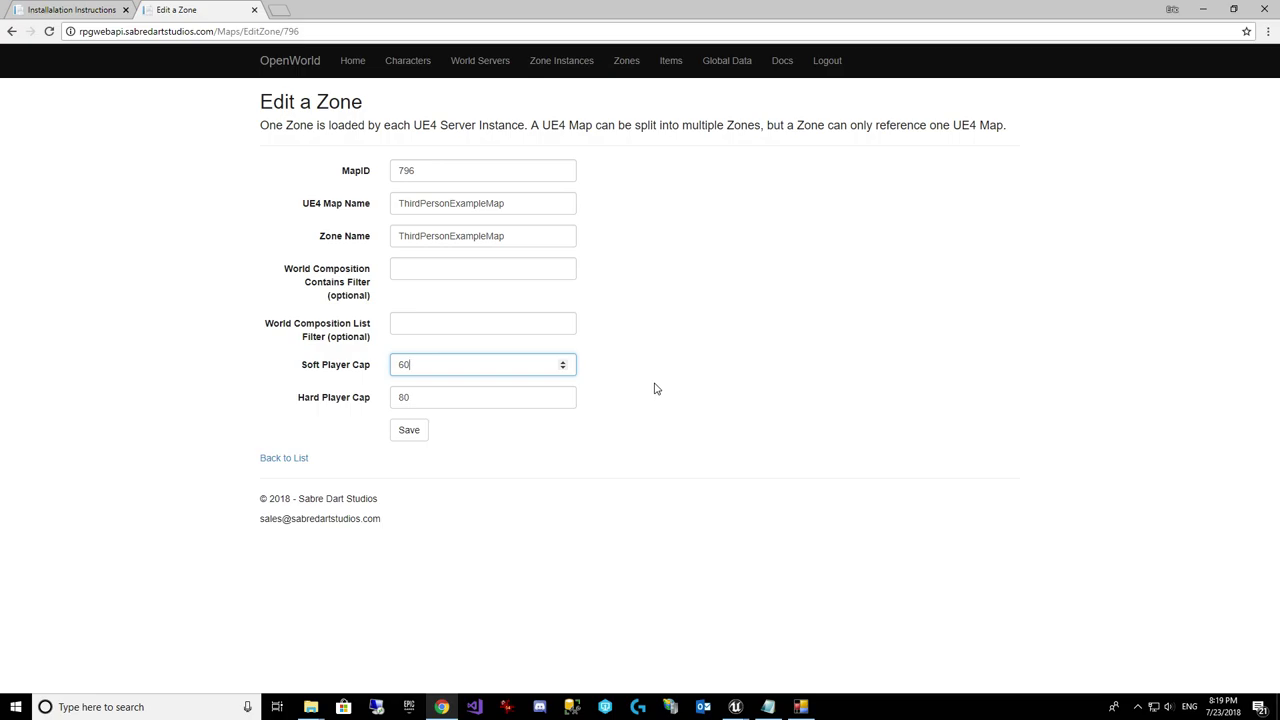
pyautogui.click(571, 68)
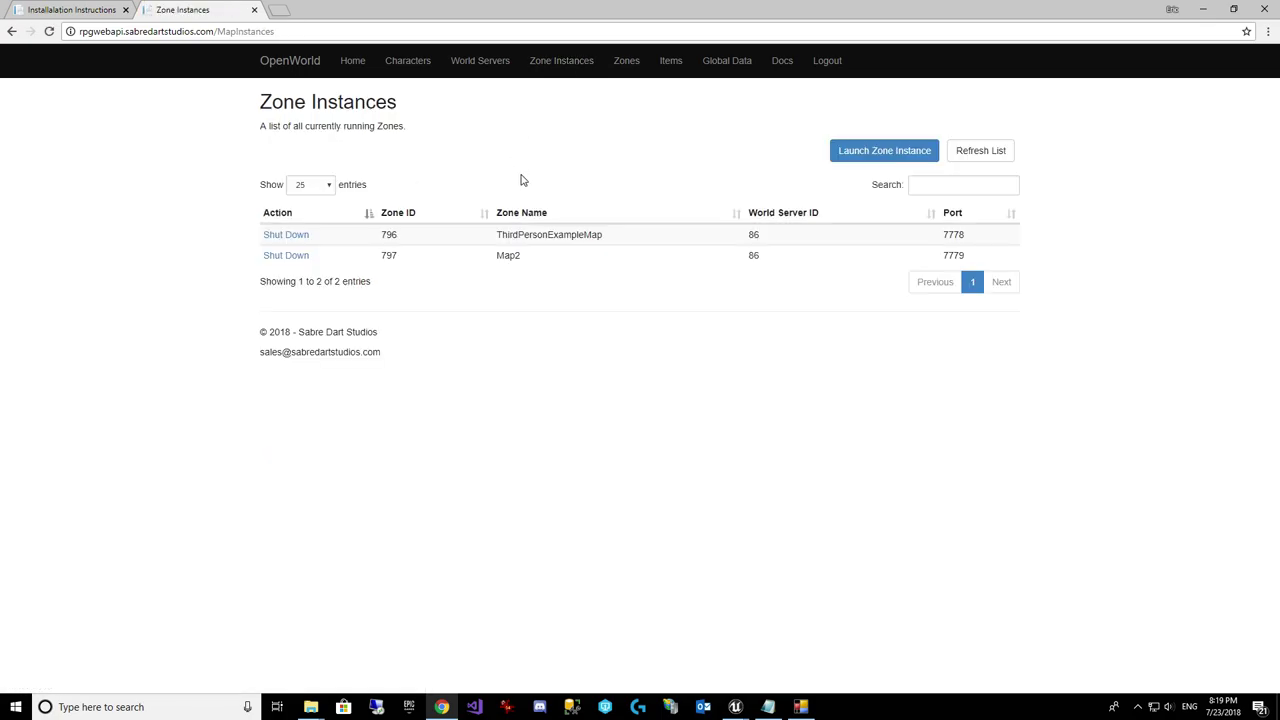
# Step: Highlight ThirdPersonExampleMap, then open World Servers and highlight the server row showing 2 of 10 instances
pyautogui.moveTo(499, 234); pyautogui.dragTo(628, 232)
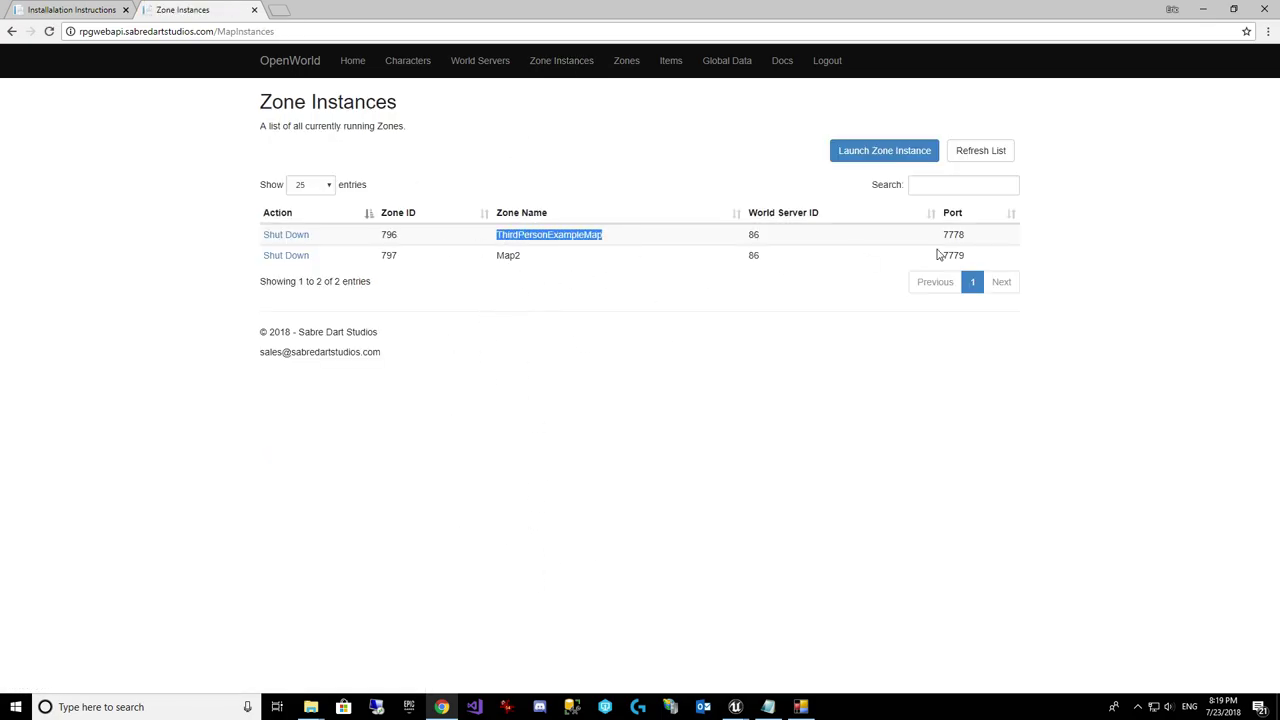
pyautogui.click(504, 70)
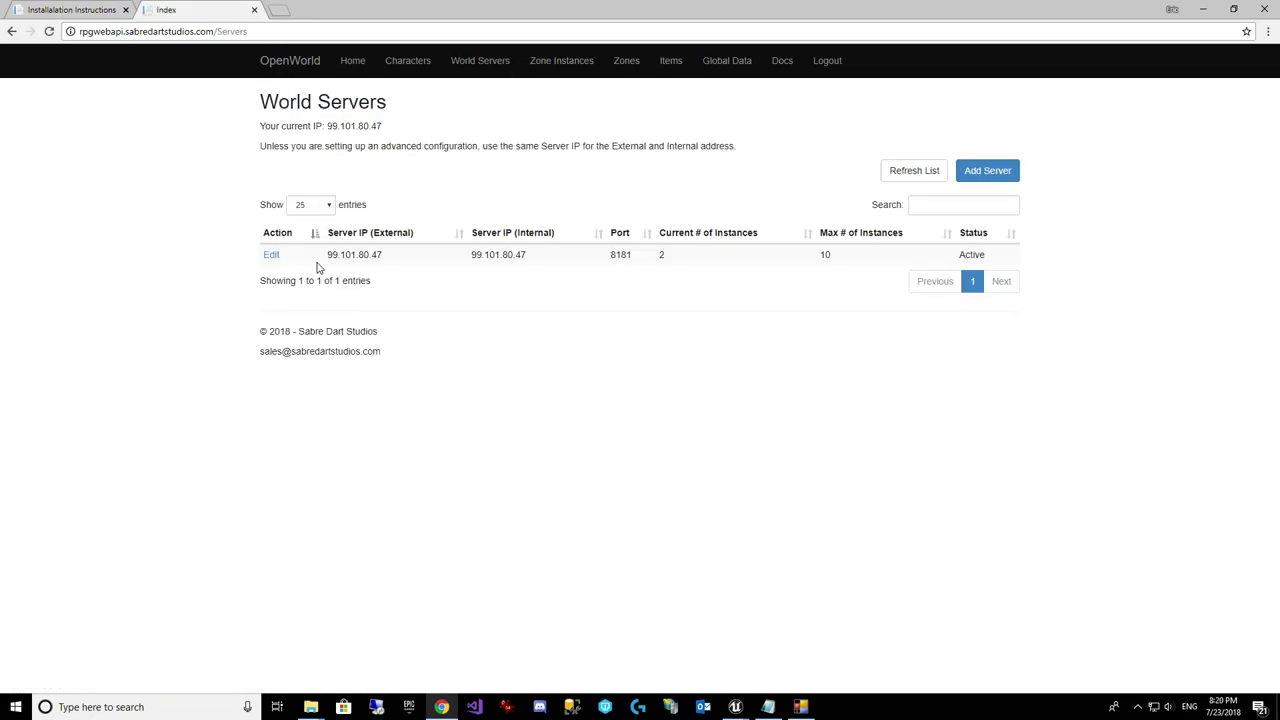
pyautogui.moveTo(322, 255); pyautogui.dragTo(729, 258)
pyautogui.click(862, 320)
# Step: Check the RPG World Server log, view the Player Characters list, then bring up the Unreal editor windows
pyautogui.click(802, 706)
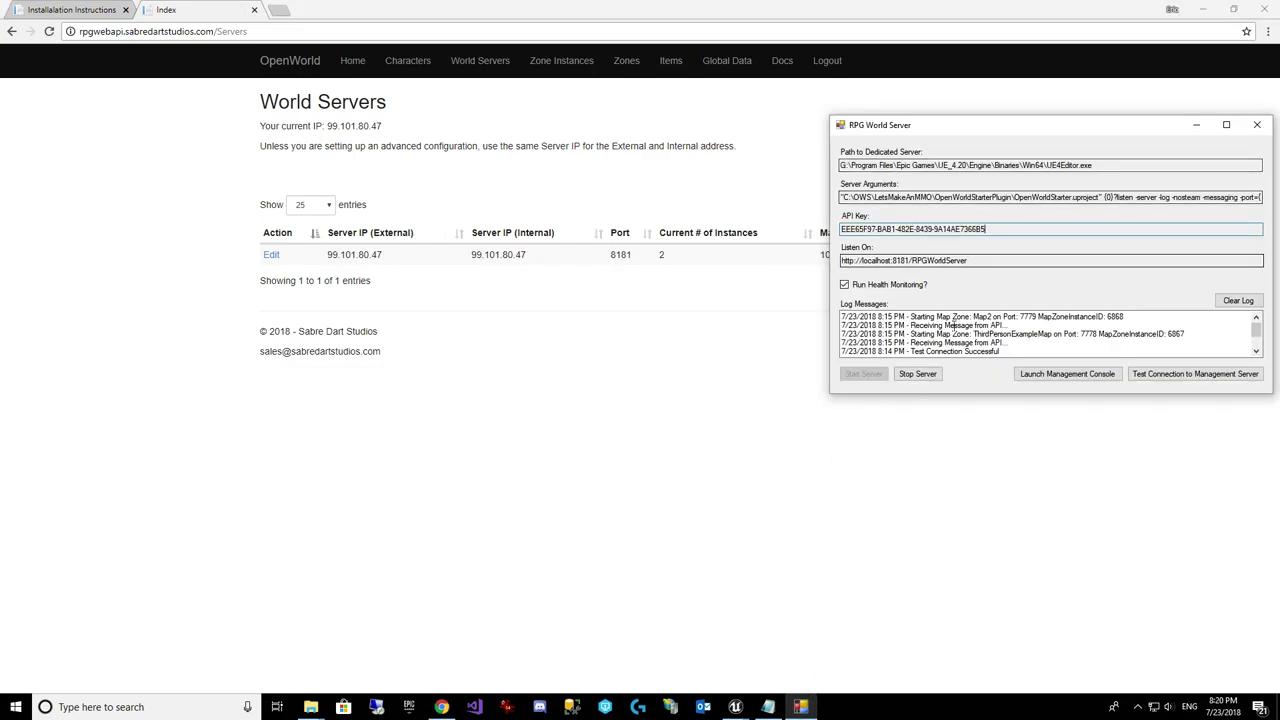
pyautogui.click(802, 706)
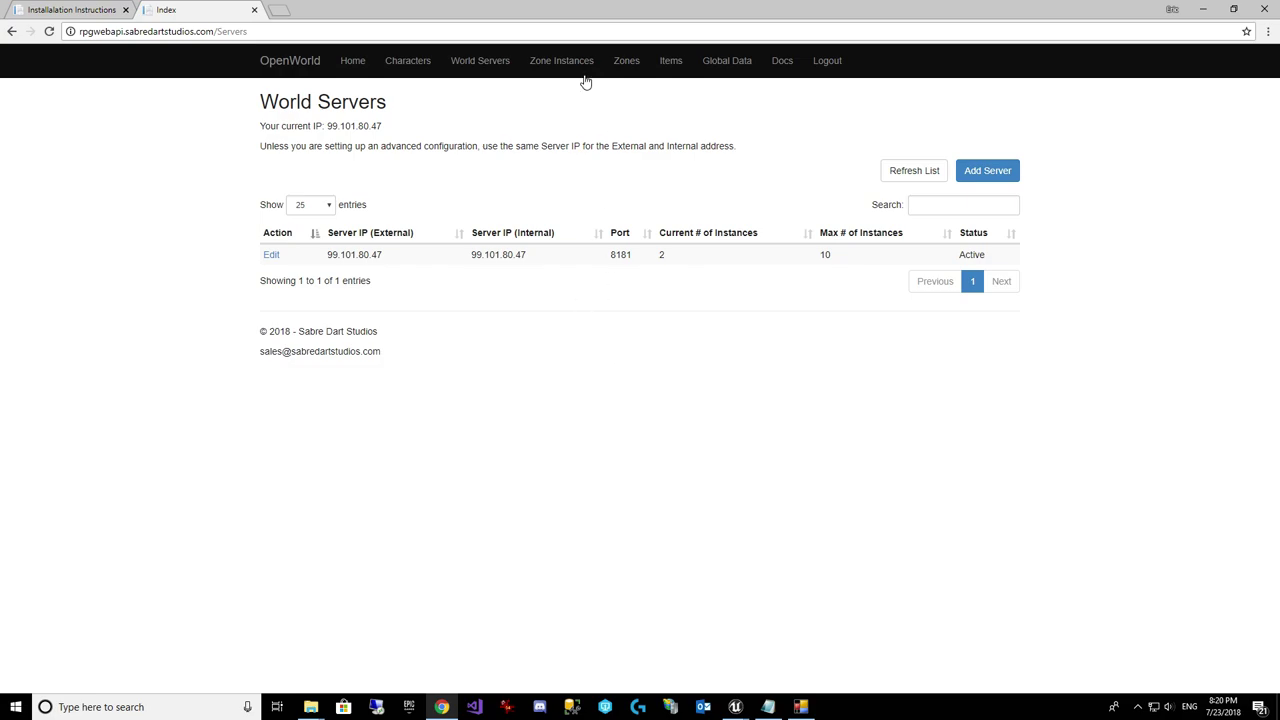
pyautogui.click(416, 62)
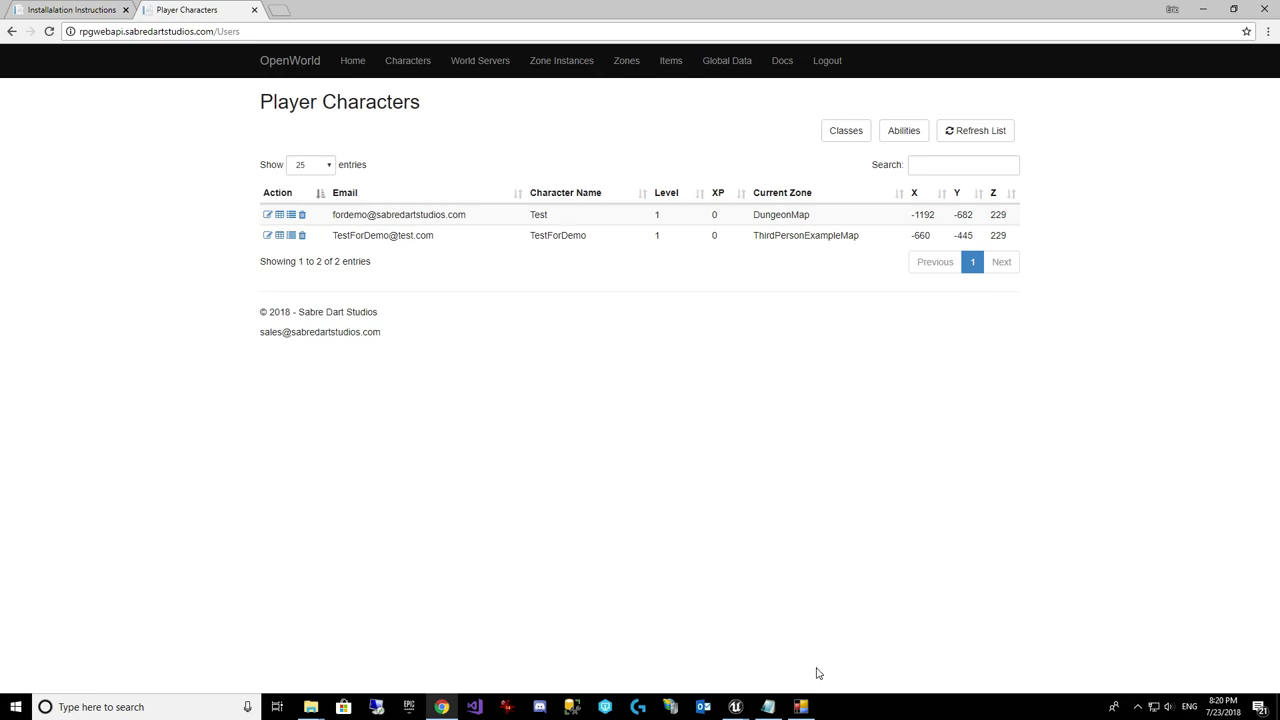
pyautogui.click(736, 707)
# Step: Return to the OpenWorldStarter play session and run TestForDemo across the floor text, jumping onto the block
pyautogui.click(612, 663)
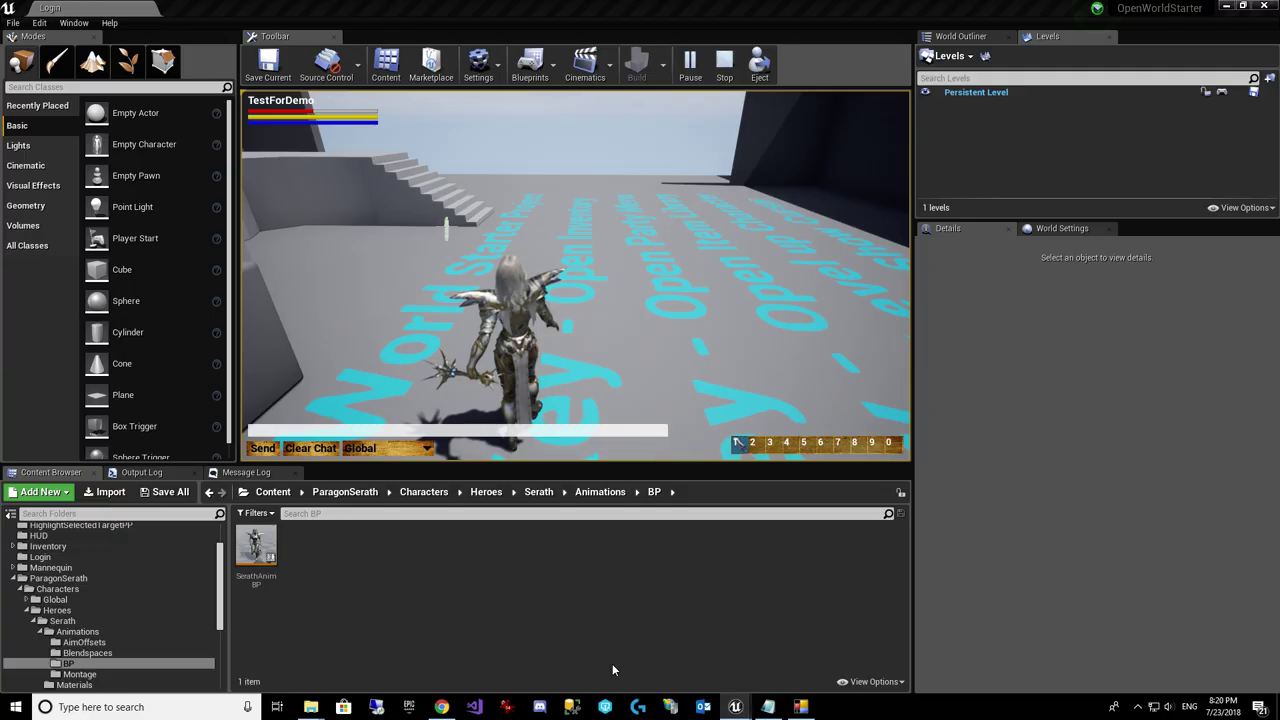
pyautogui.click(620, 342)
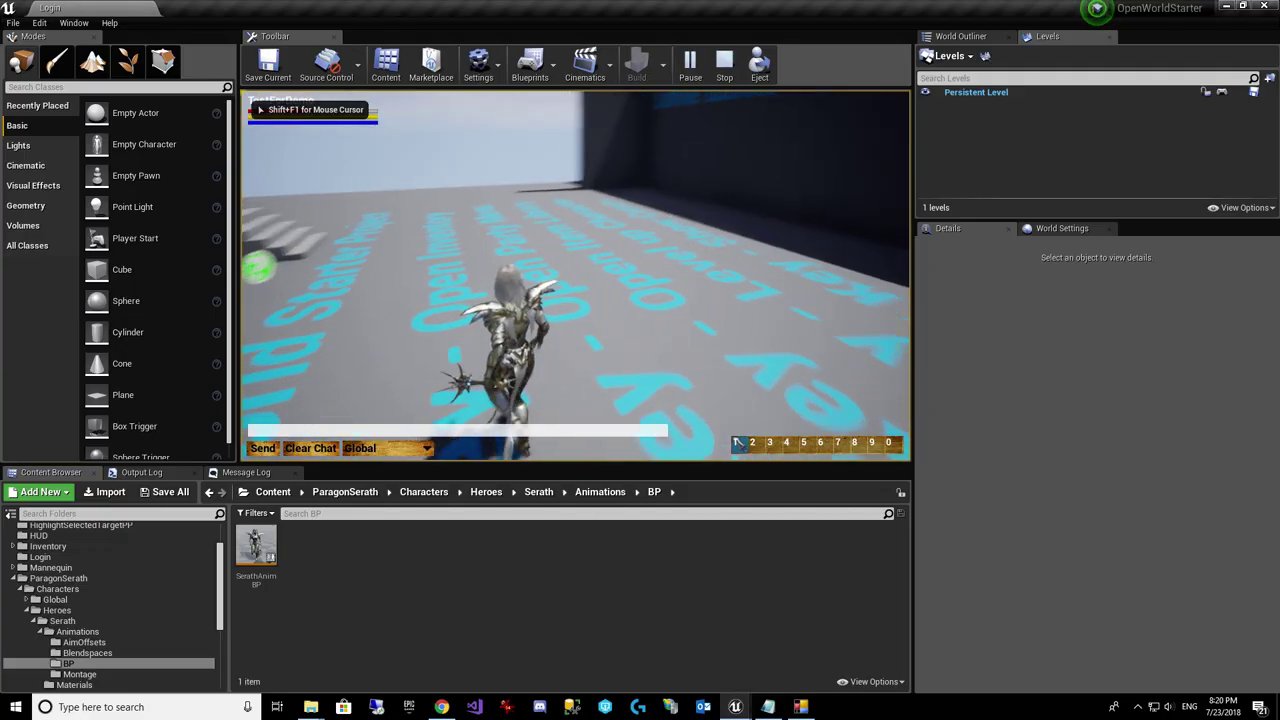
pyautogui.press('w')
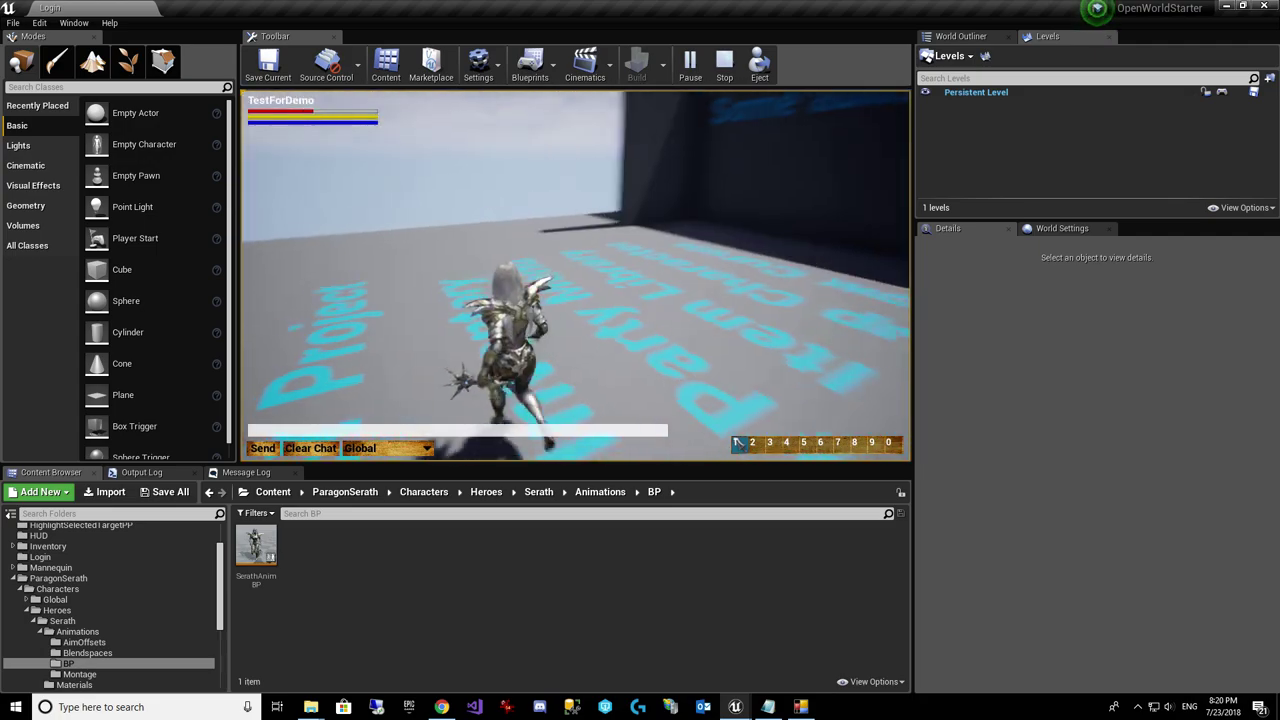
pyautogui.press('w')
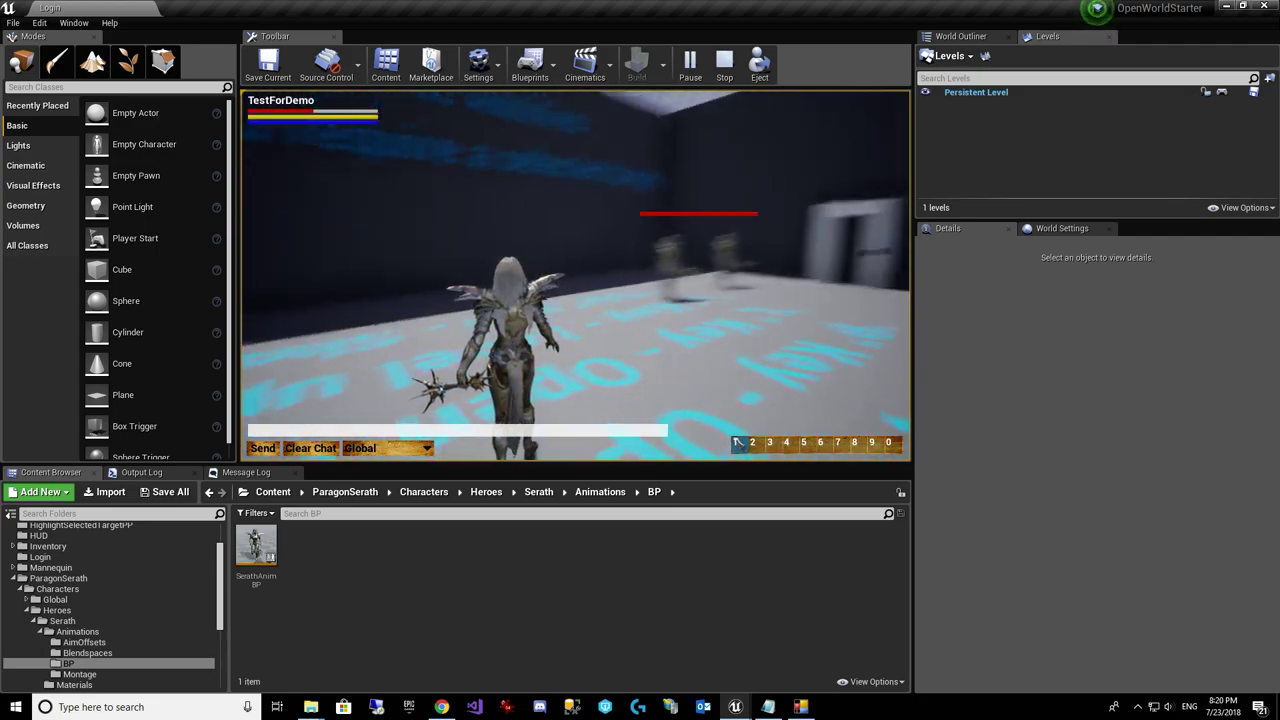
pyautogui.press('w')
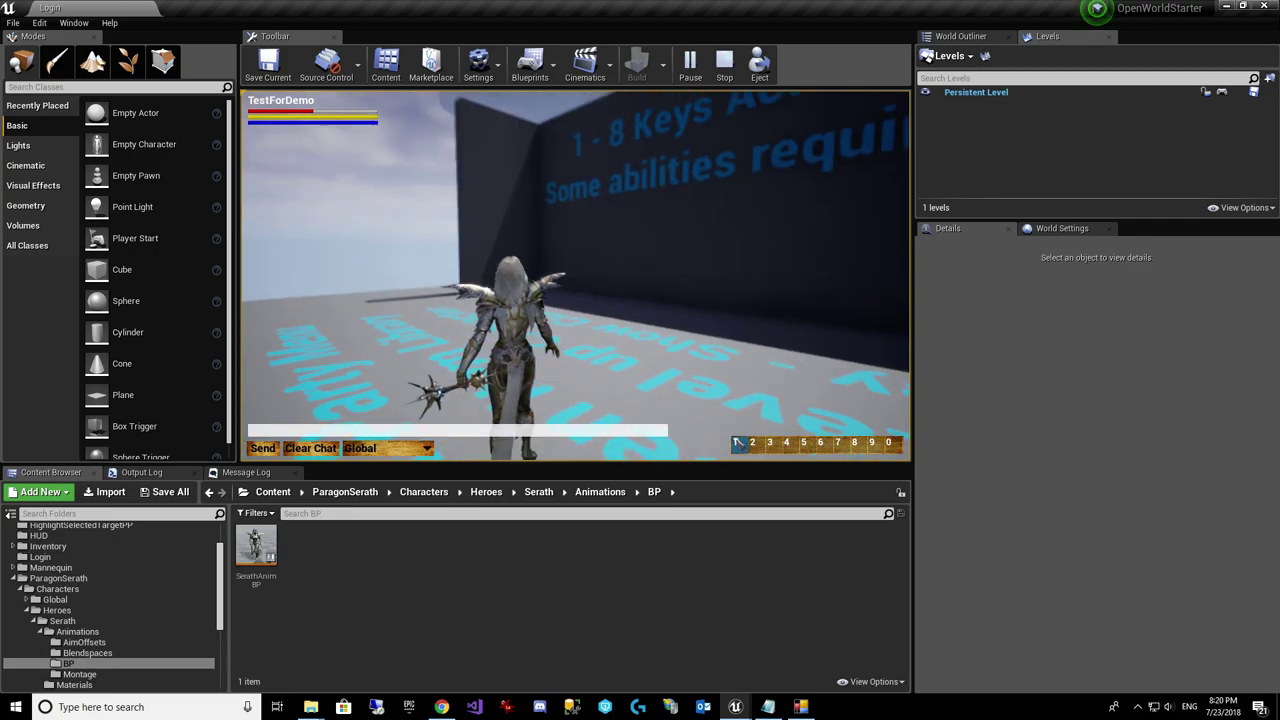
pyautogui.press('w')
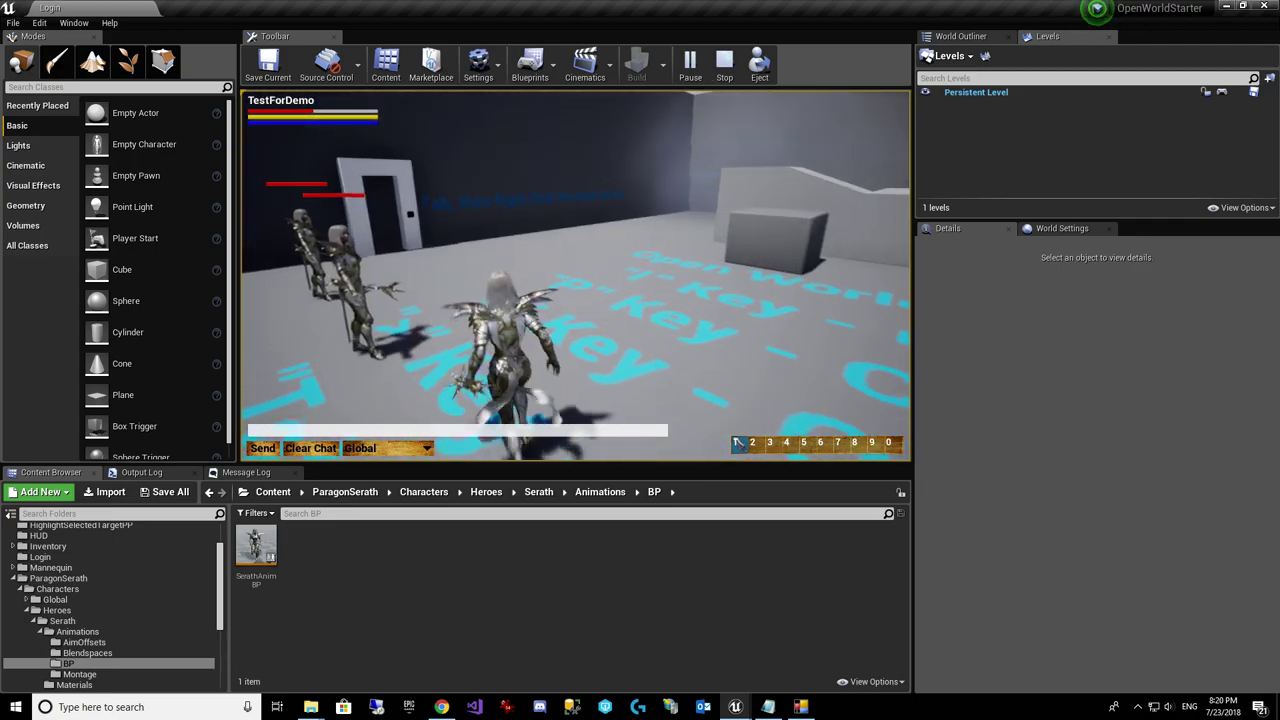
pyautogui.press('w')
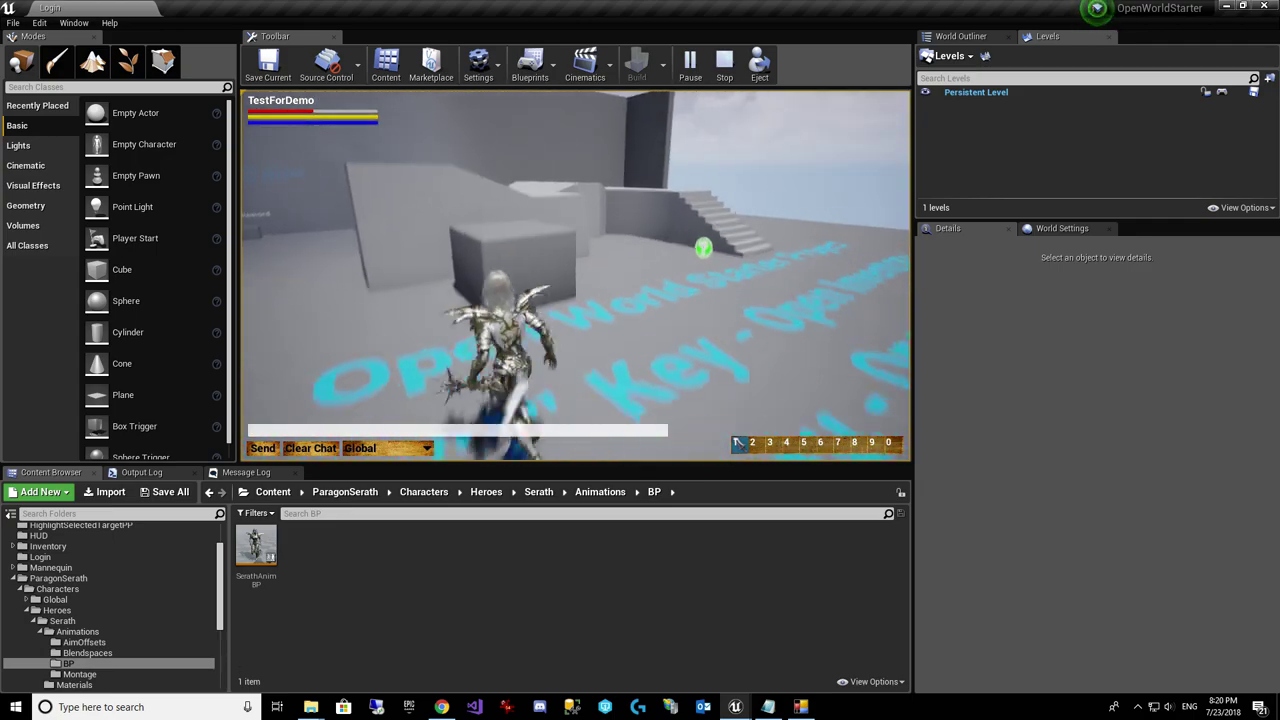
pyautogui.press('space')
pyautogui.press('w')
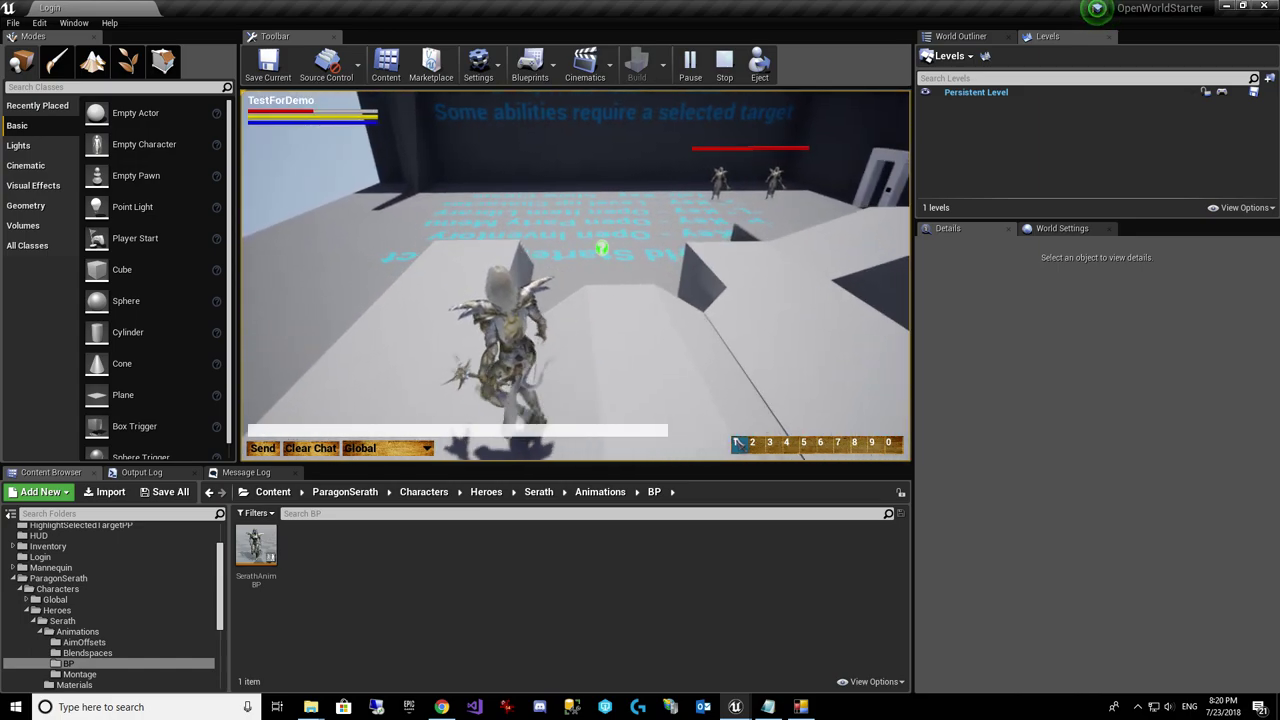
# Step: Run off the ledge in among the enemies, then away past the floor text toward the stairs
pyautogui.press('w')
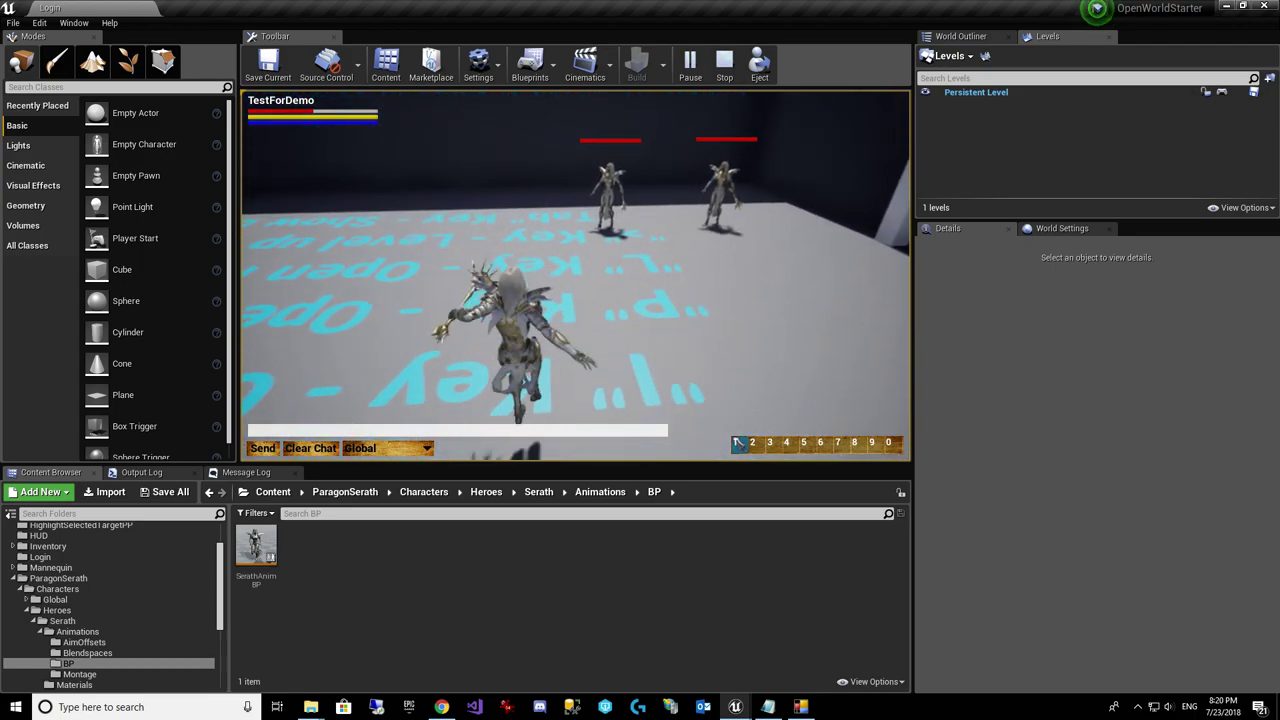
pyautogui.press('w')
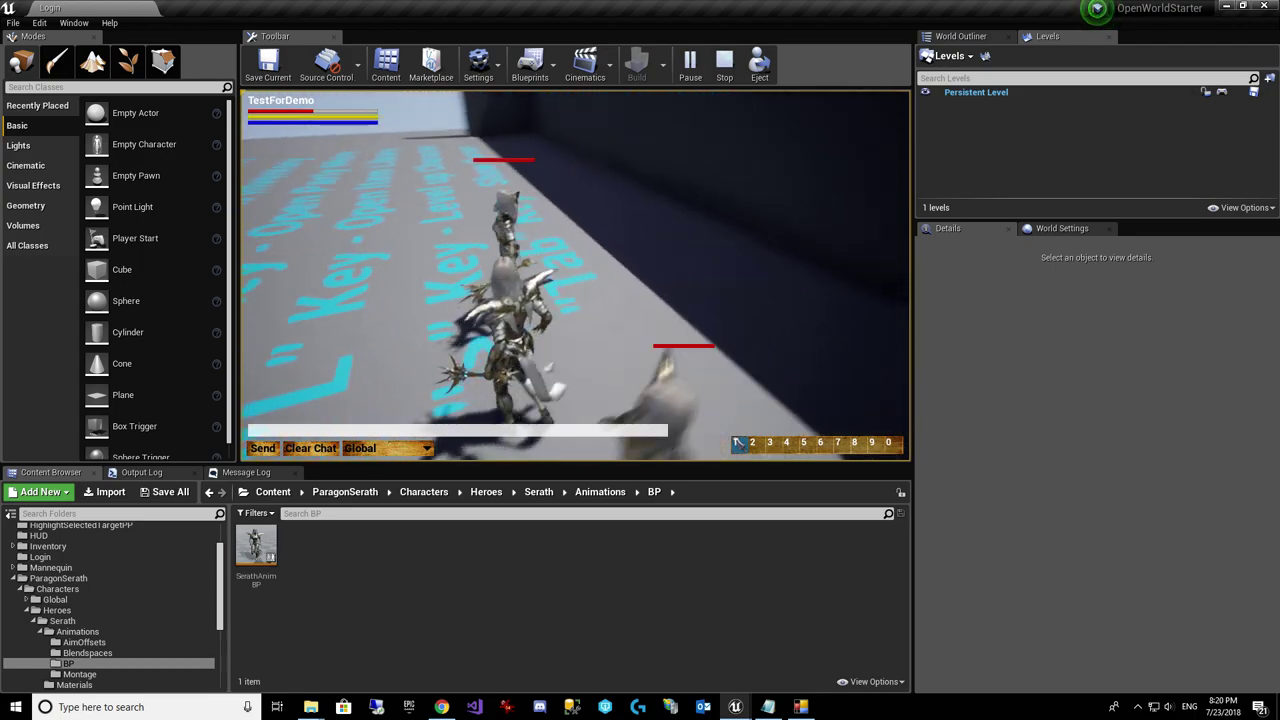
pyautogui.press('w')
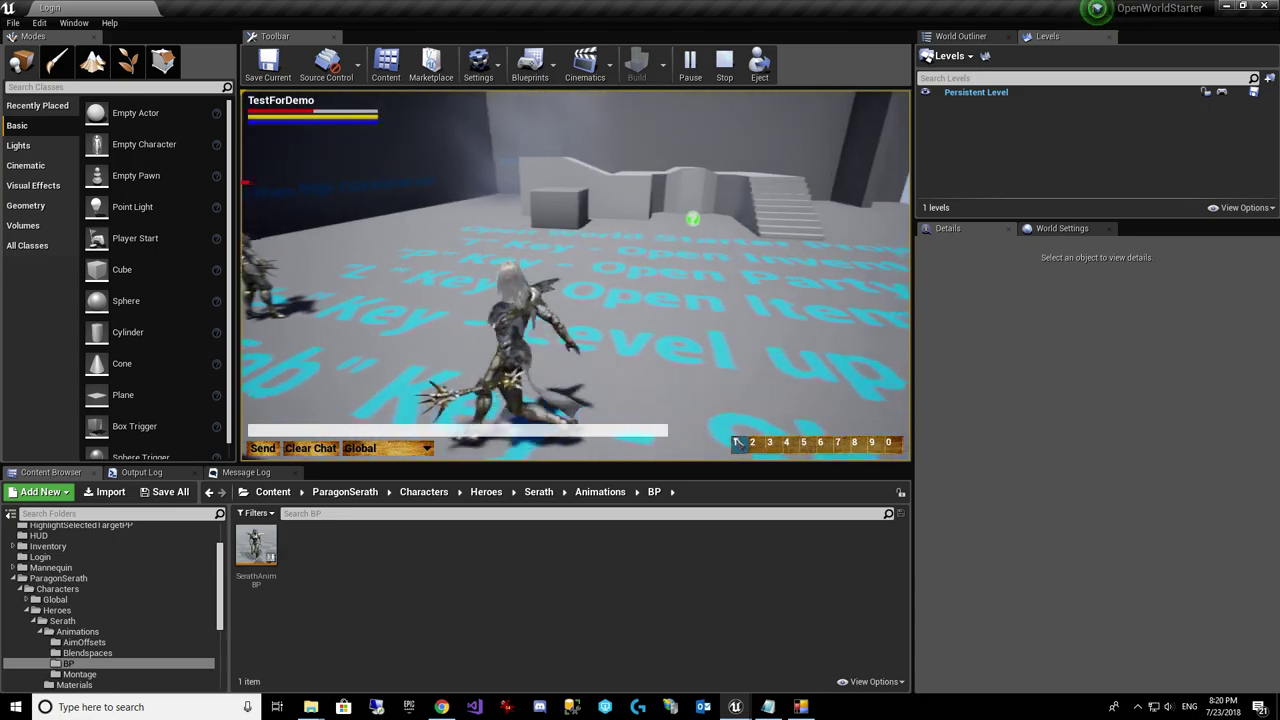
pyautogui.press('w')
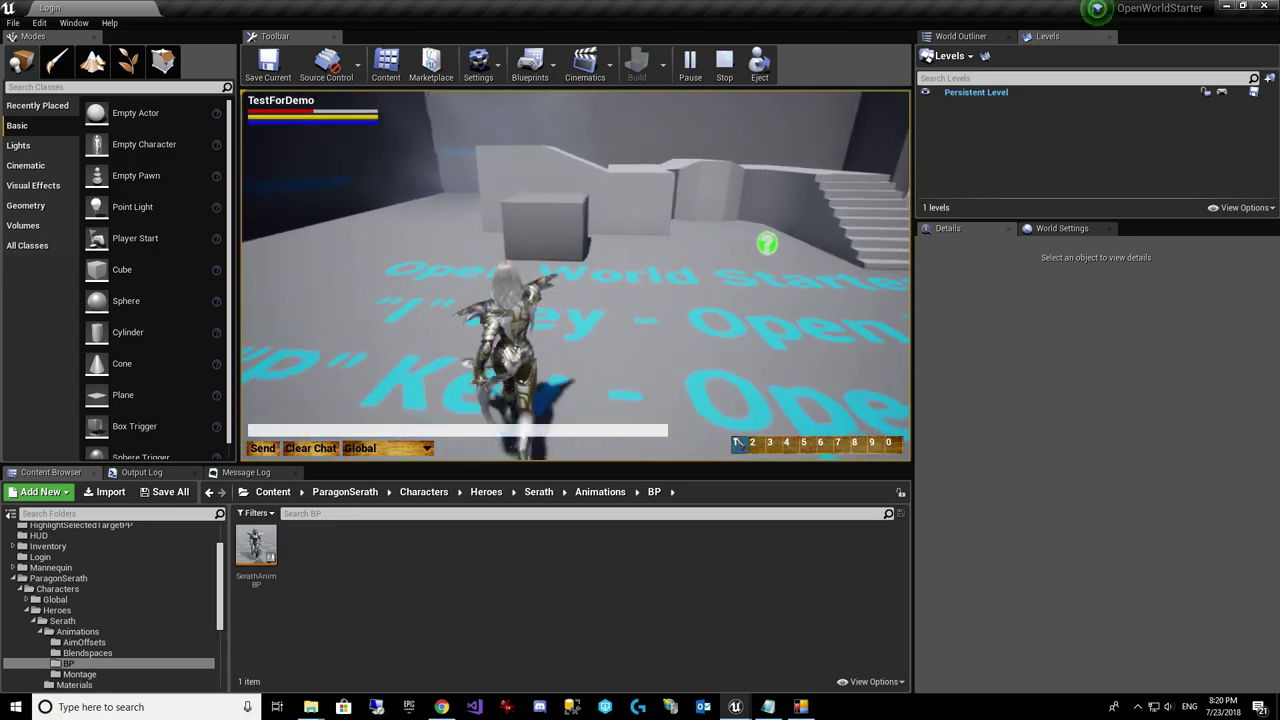
pyautogui.press('w')
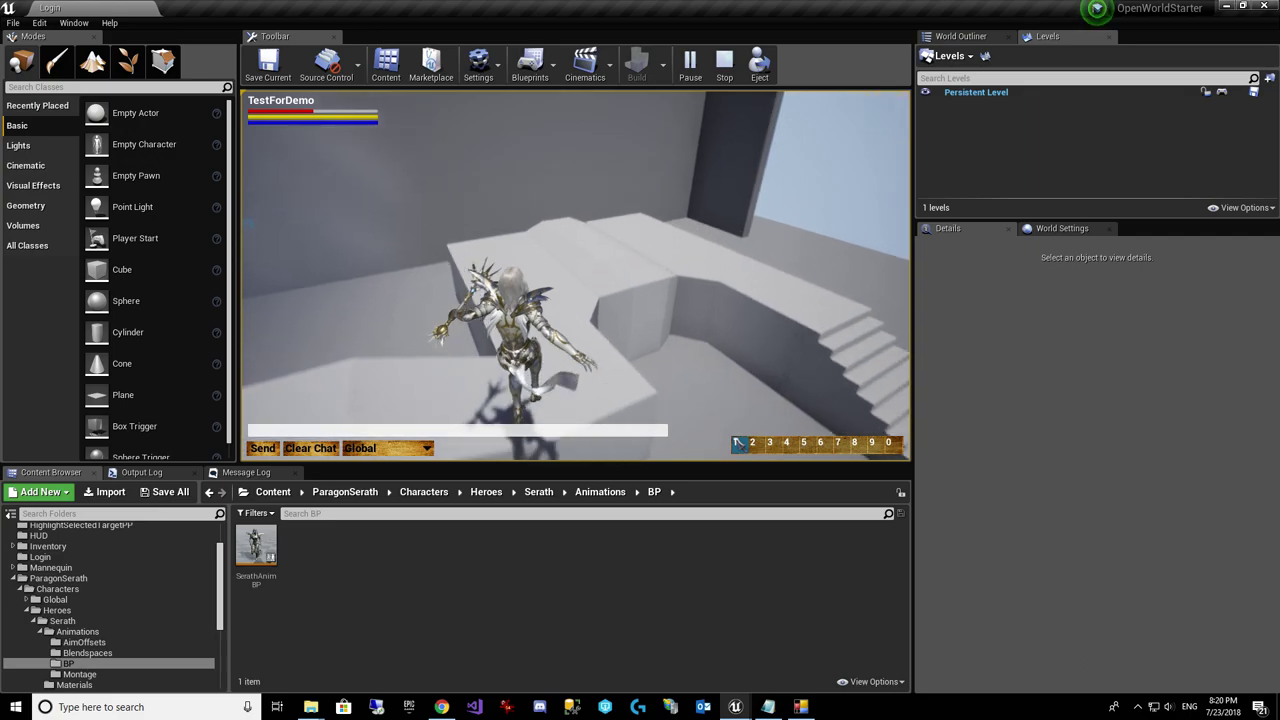
pyautogui.press('w')
# Step: Try an ability facing the enemies, then run between the stairs and doorway and back to the blocks
pyautogui.press('w')
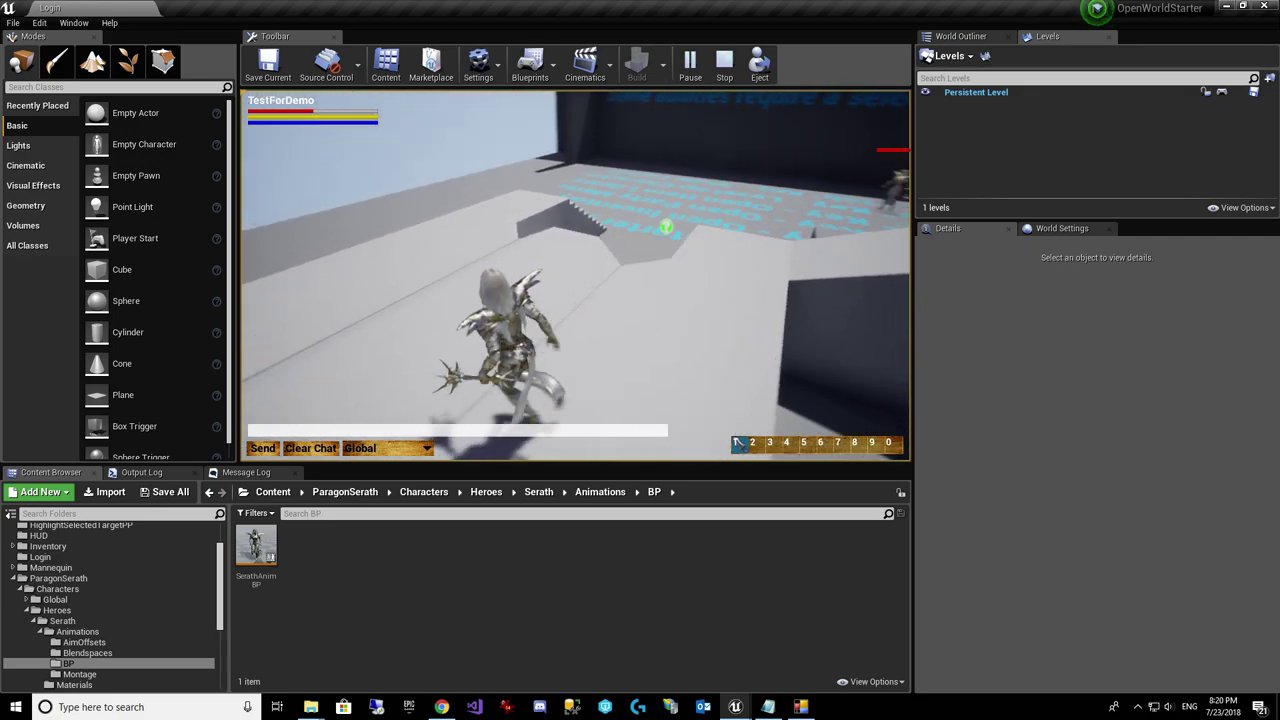
pyautogui.press('w')
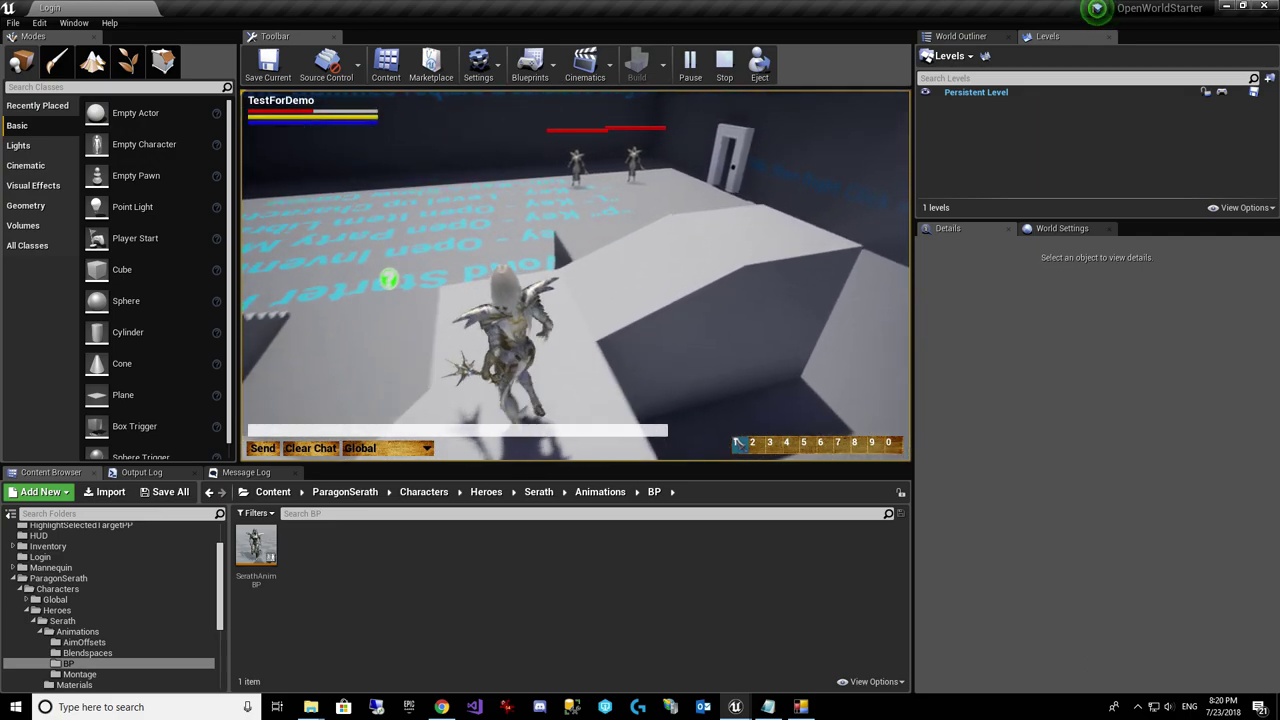
pyautogui.press('w')
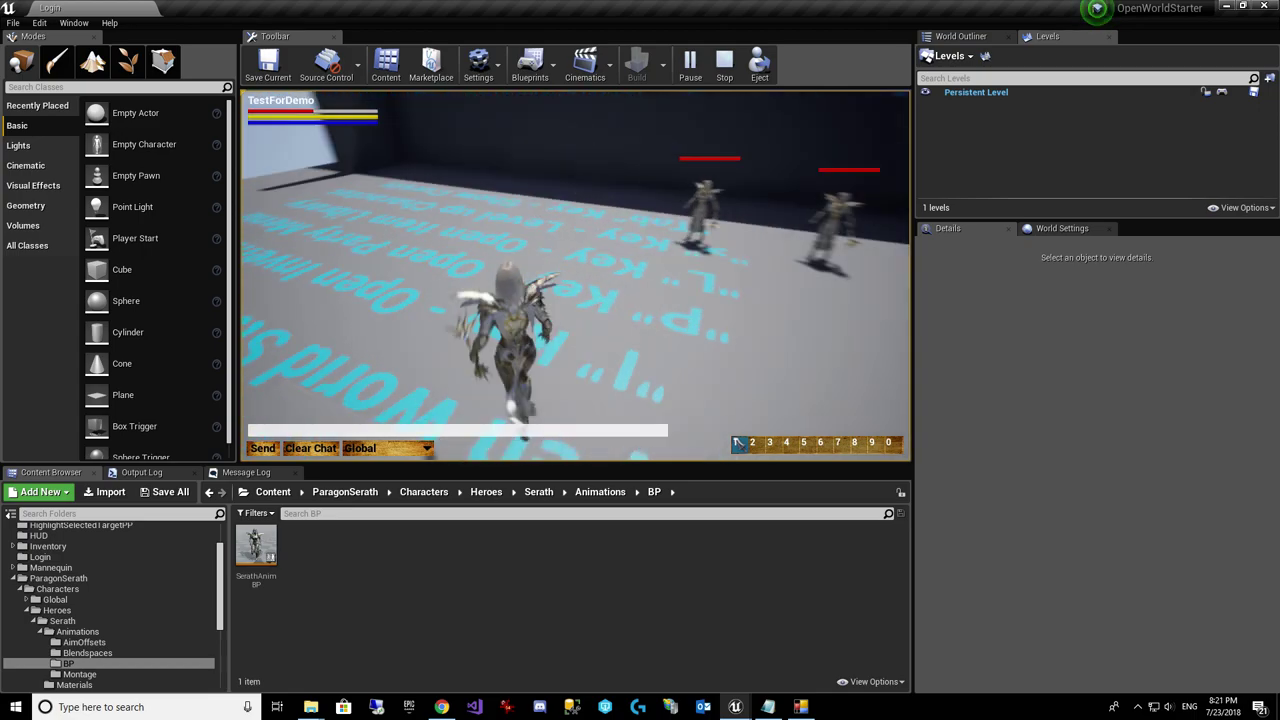
pyautogui.press('w')
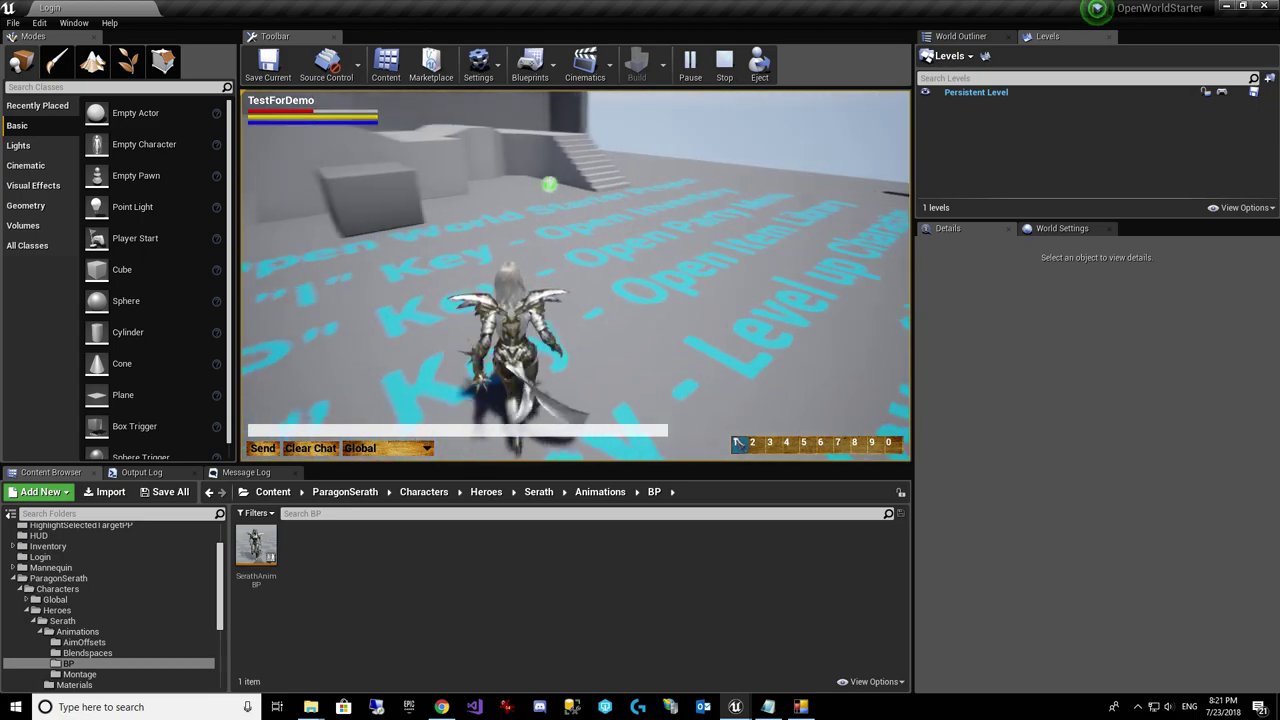
pyautogui.press('w')
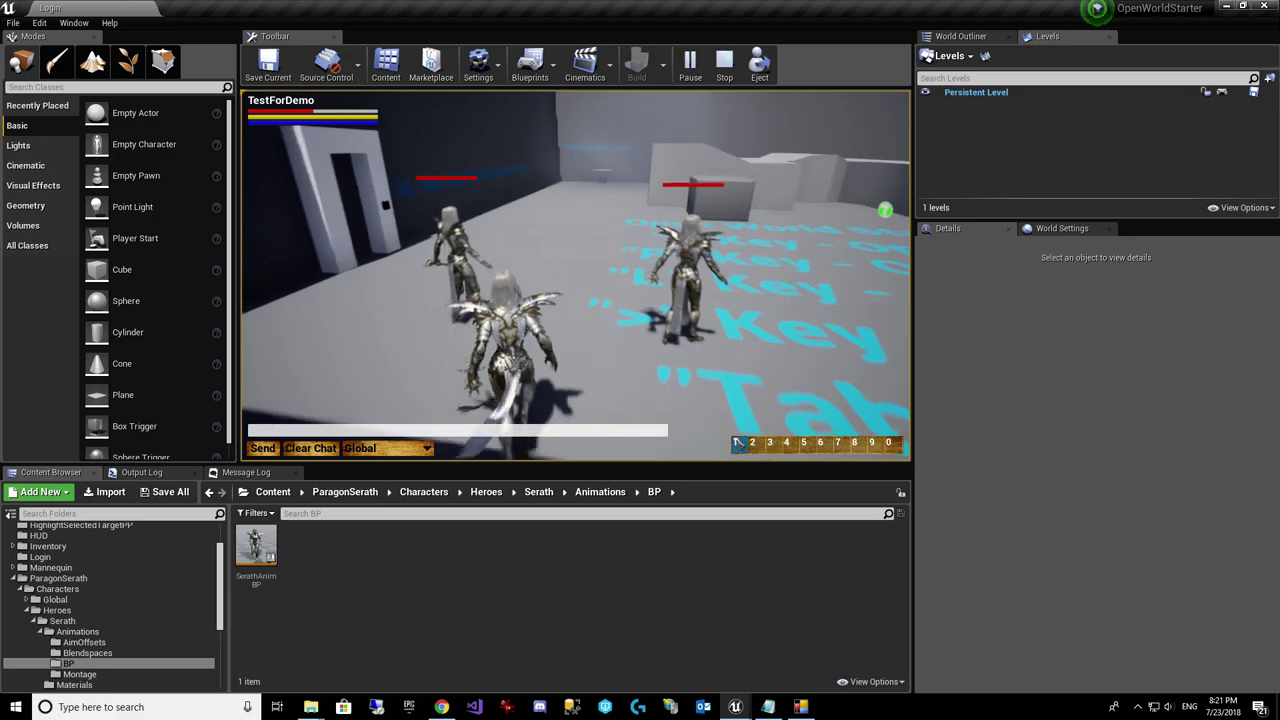
pyautogui.press('w')
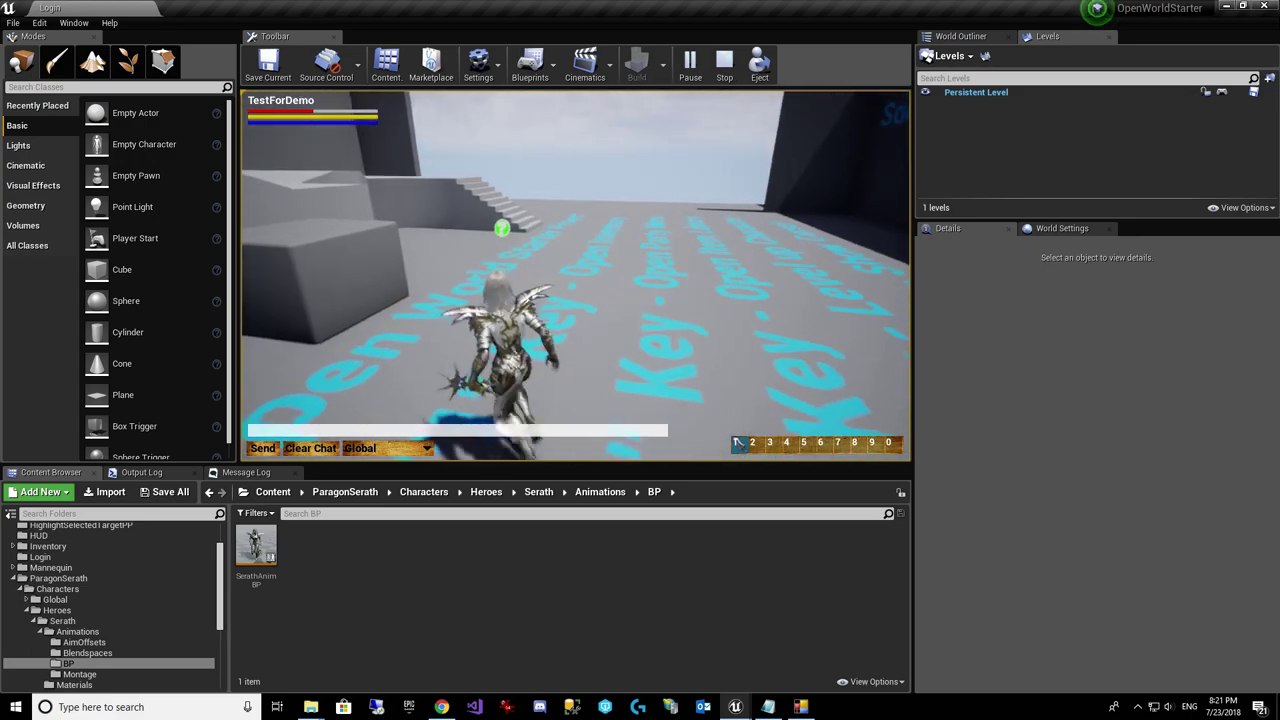
pyautogui.press('w')
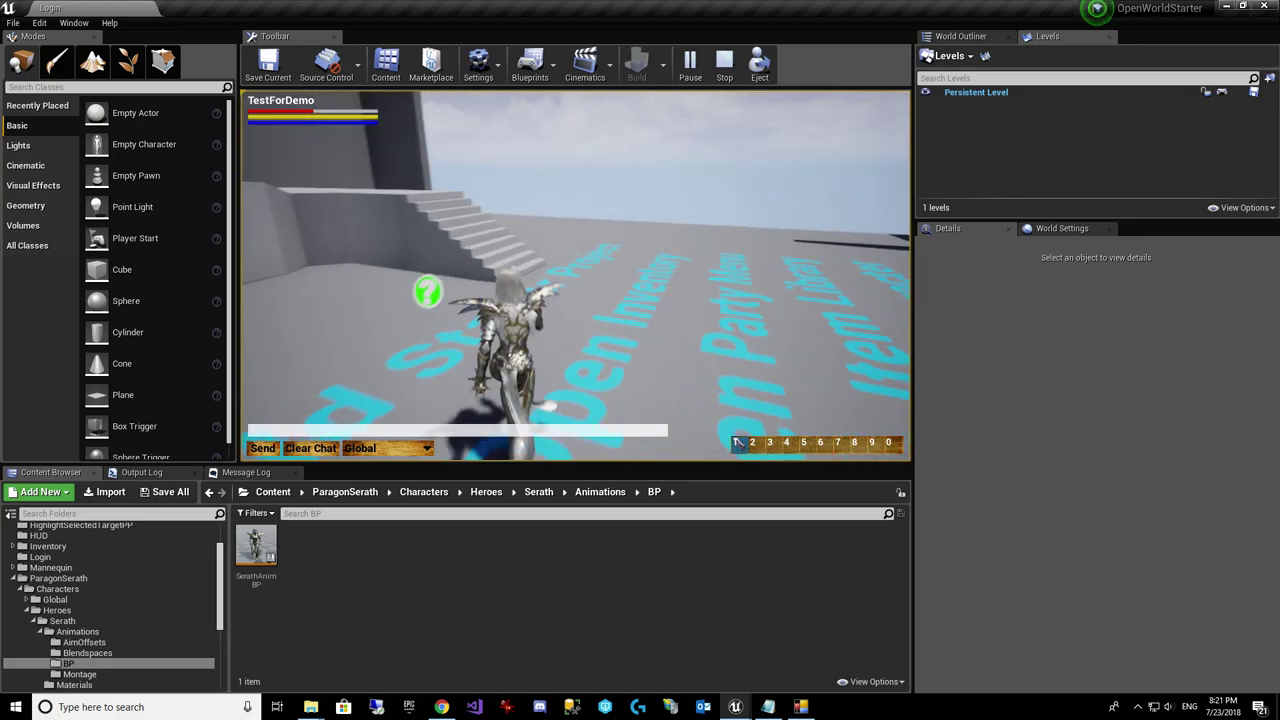
pyautogui.press('w')
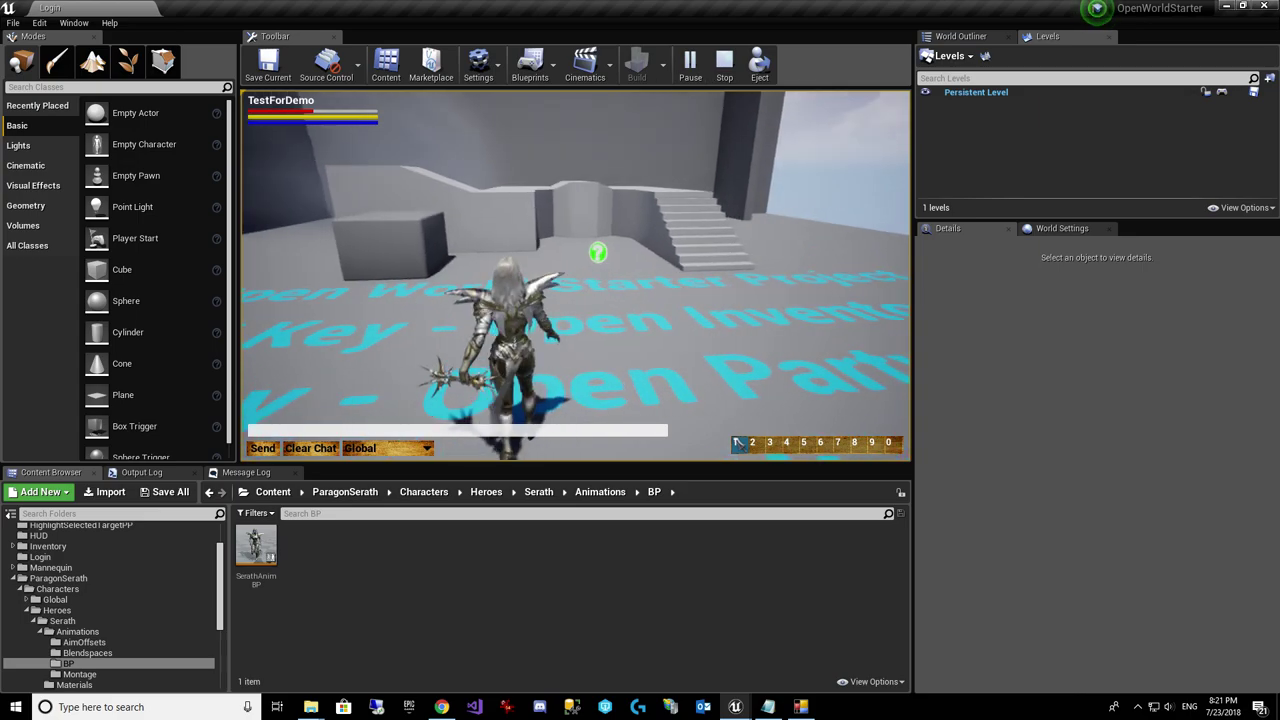